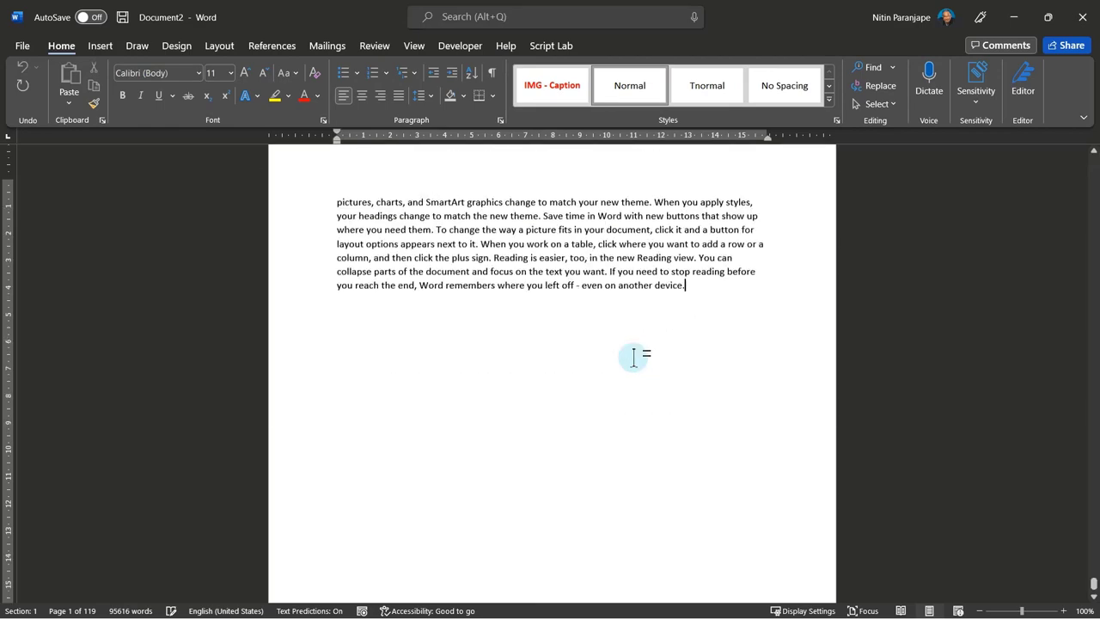
Go to the top of the document and save it to OneDrive - MaxOffice as Demo SEA.
{"action": "left_click", "coordinate": [590, 400]}
{"action": "key", "text": "ctrl+Home"}
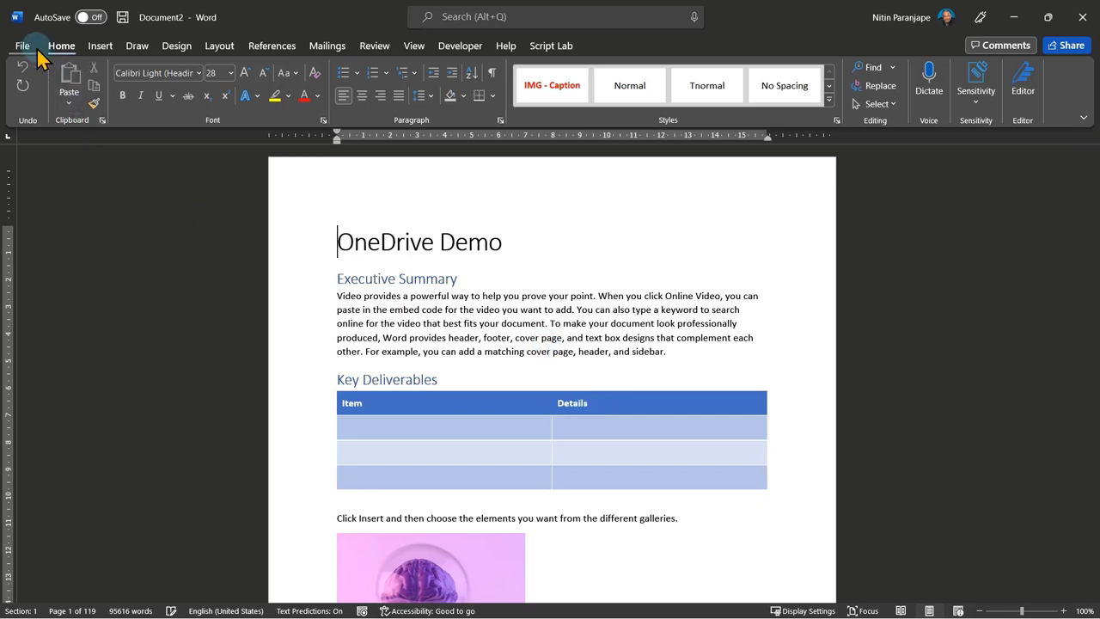
{"action": "left_click", "coordinate": [34, 46]}
{"action": "left_click", "coordinate": [61, 228]}
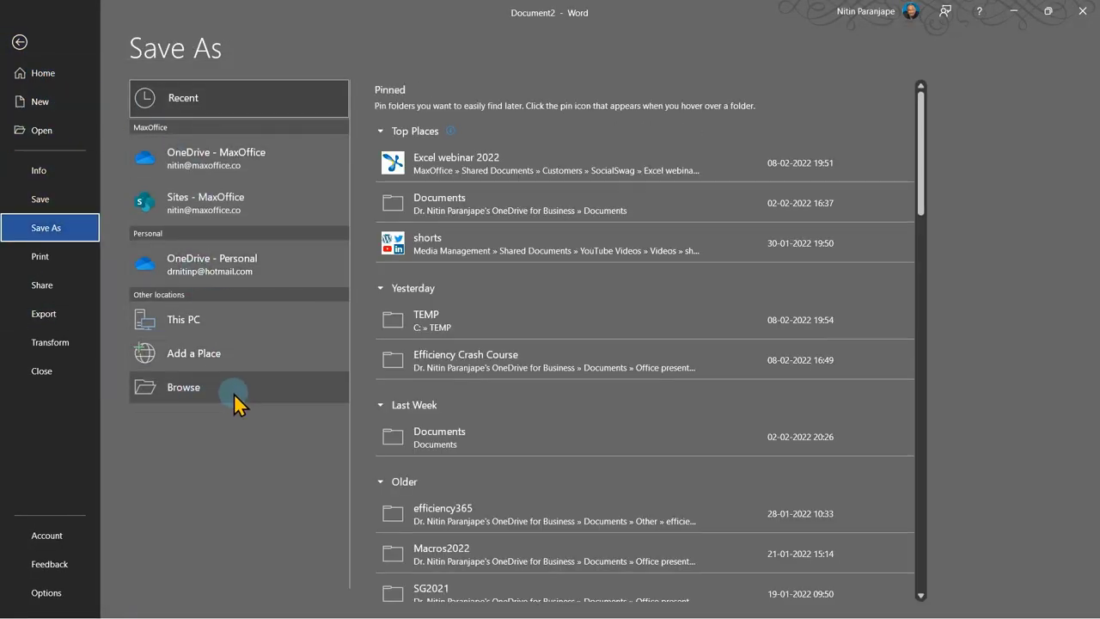
{"action": "left_click", "coordinate": [200, 160]}
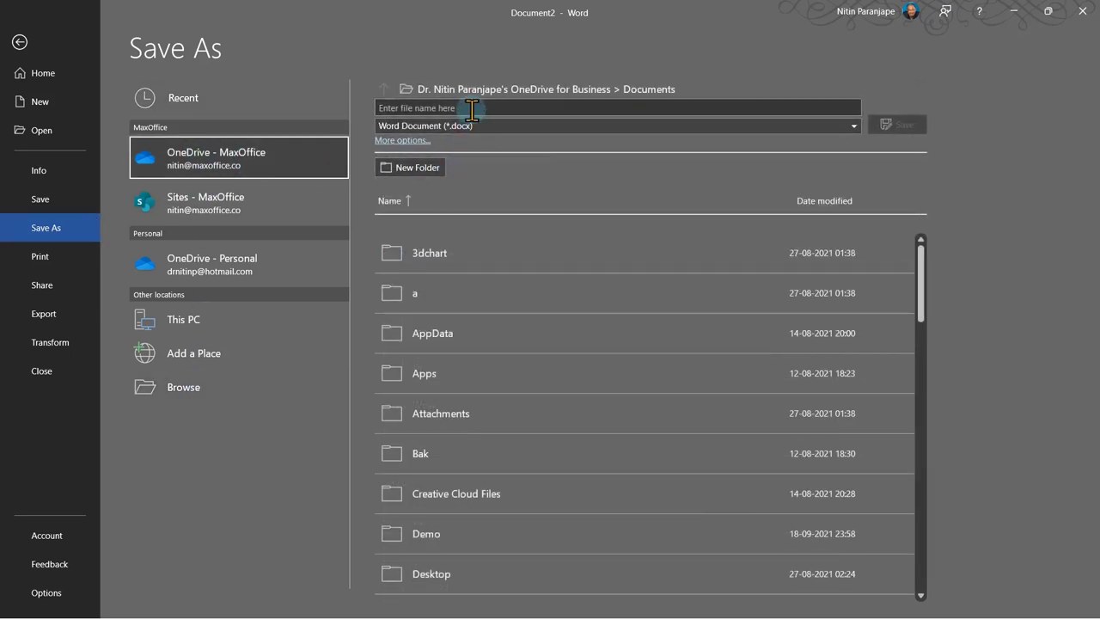
{"action": "left_click", "coordinate": [486, 108]}
{"action": "type", "text": "Demo "}
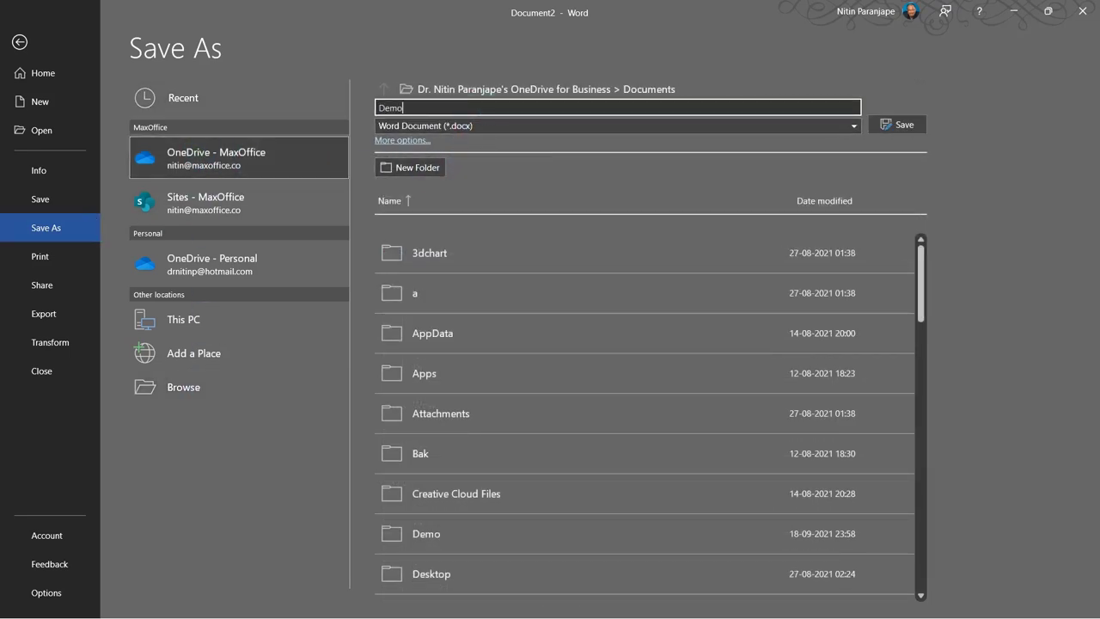
{"action": "type", "text": "SEA"}
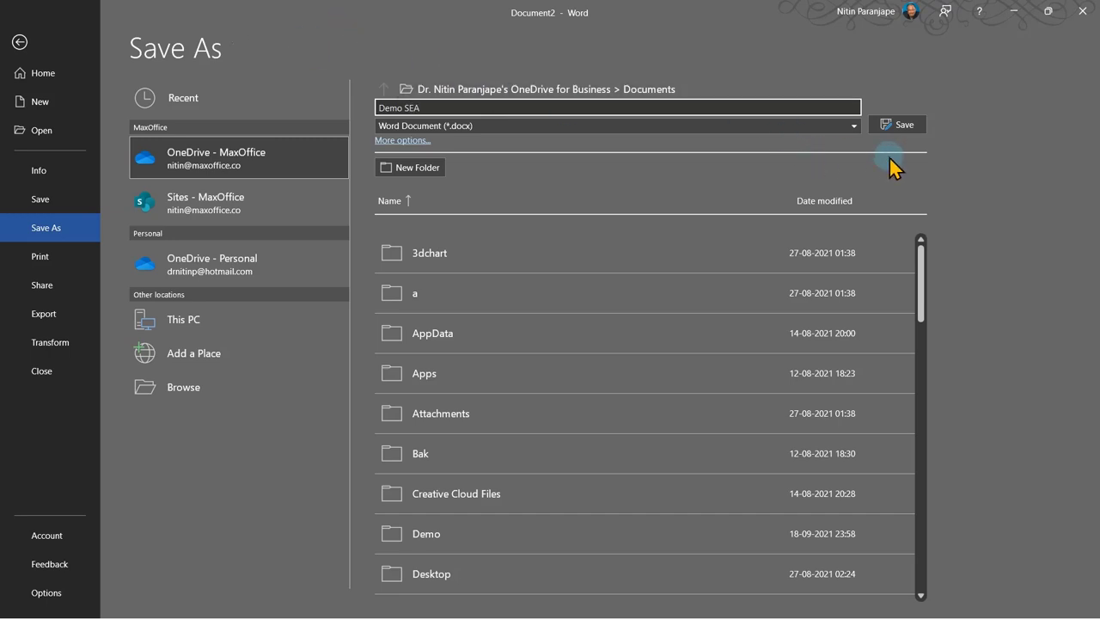
{"action": "left_click", "coordinate": [917, 131]}
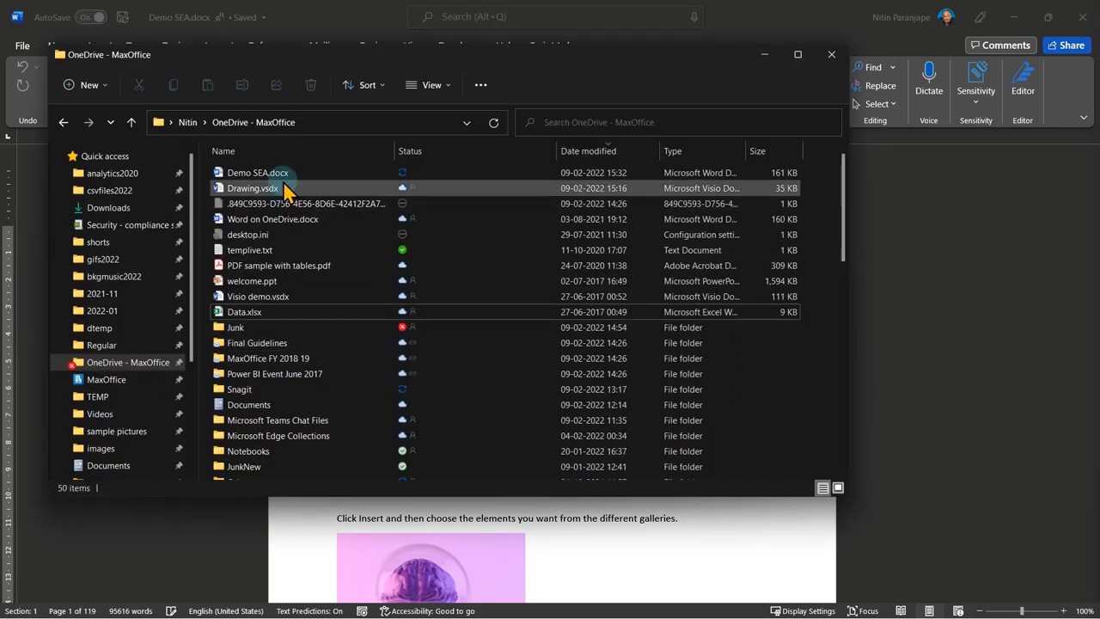
{"action": "left_click", "coordinate": [280, 173]}
{"action": "left_click", "coordinate": [199, 129]}
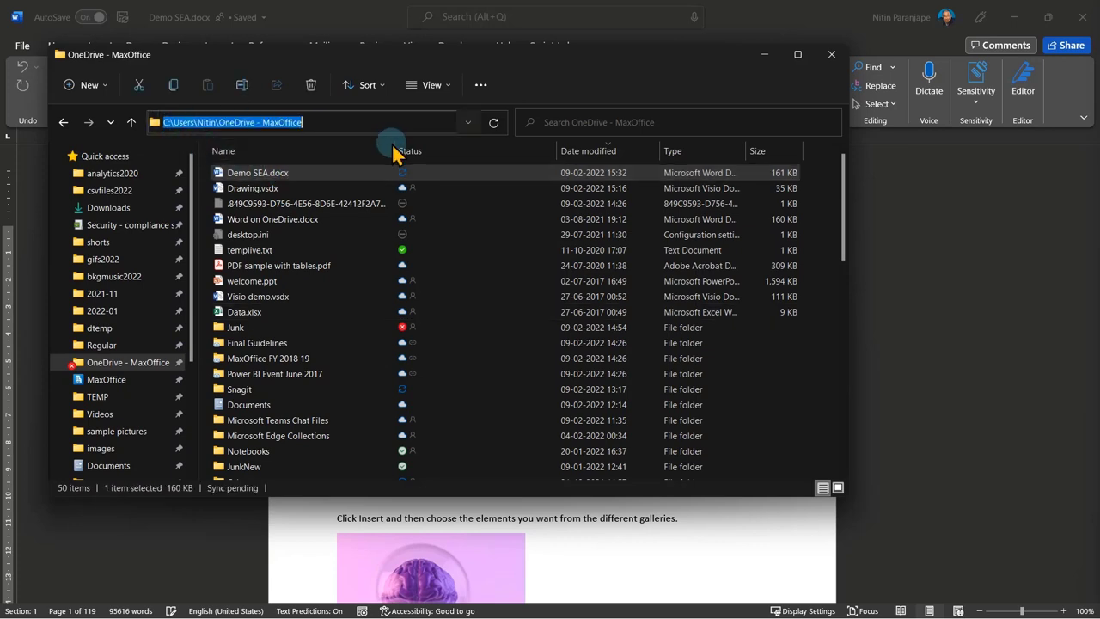
{"action": "key", "text": "Escape"}
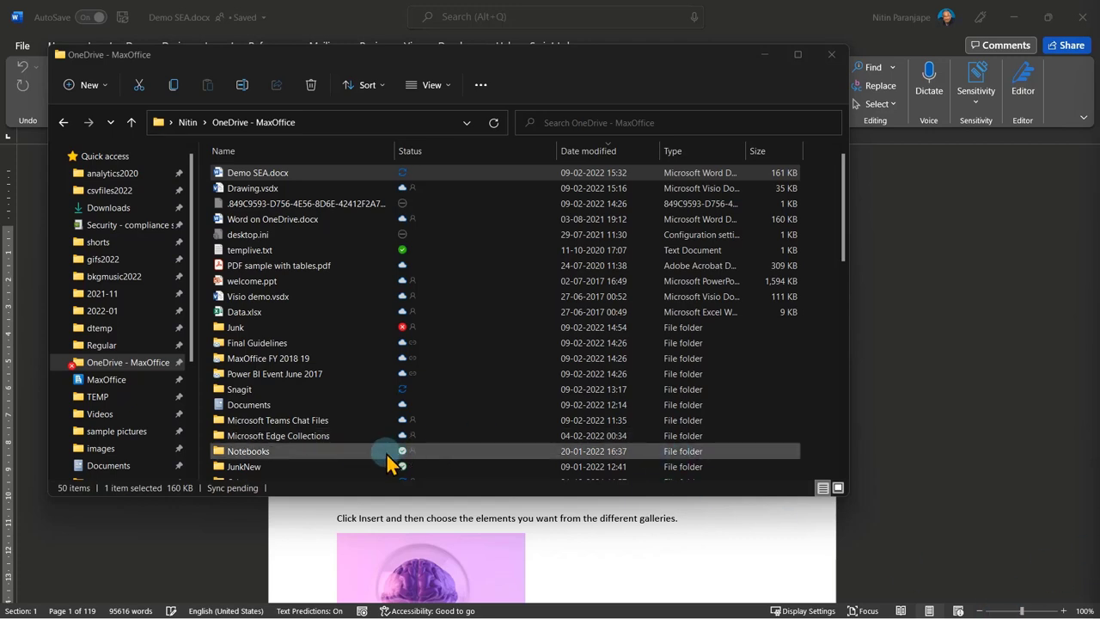
Open Data.xlsx to download it to this PC, check its status, then return to Word.
{"action": "left_click", "coordinate": [285, 312]}
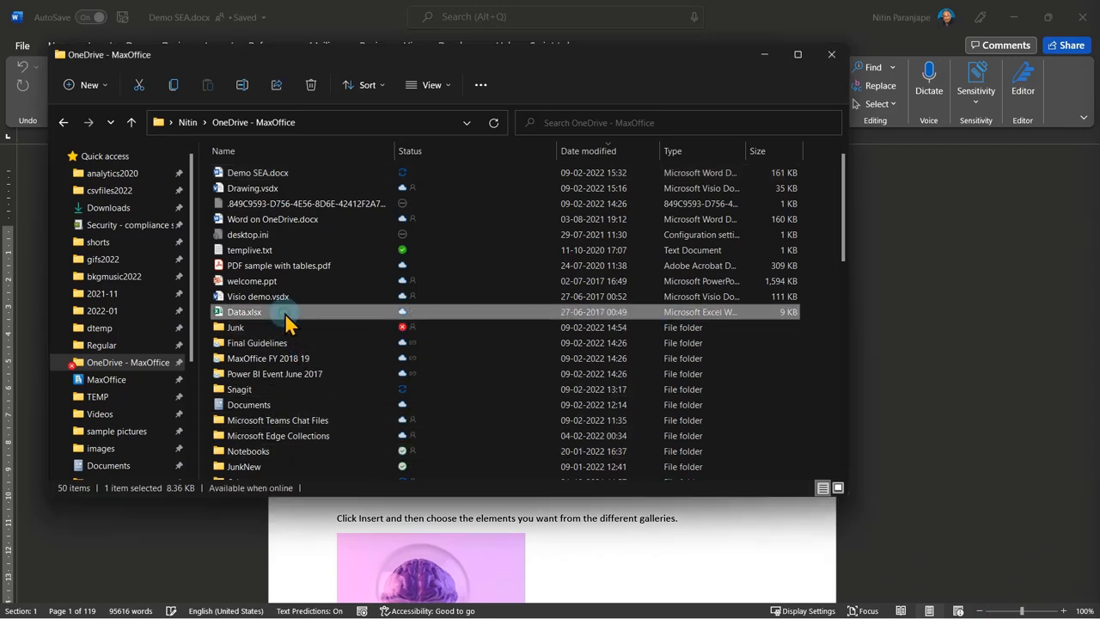
{"action": "double_click", "coordinate": [285, 313]}
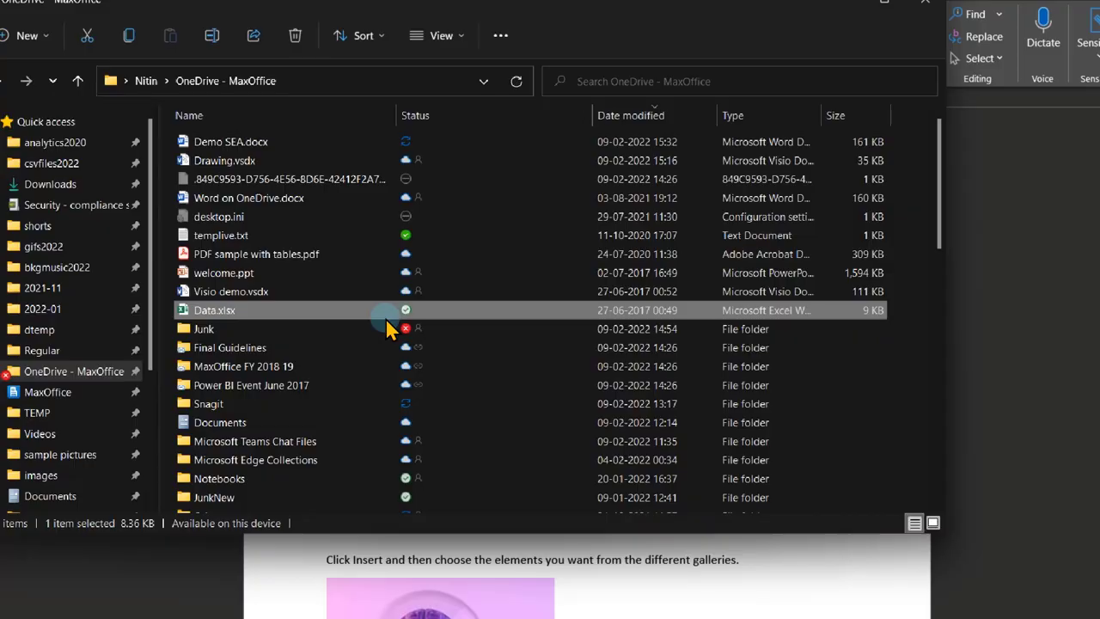
{"action": "mouse_move", "coordinate": [385, 317]}
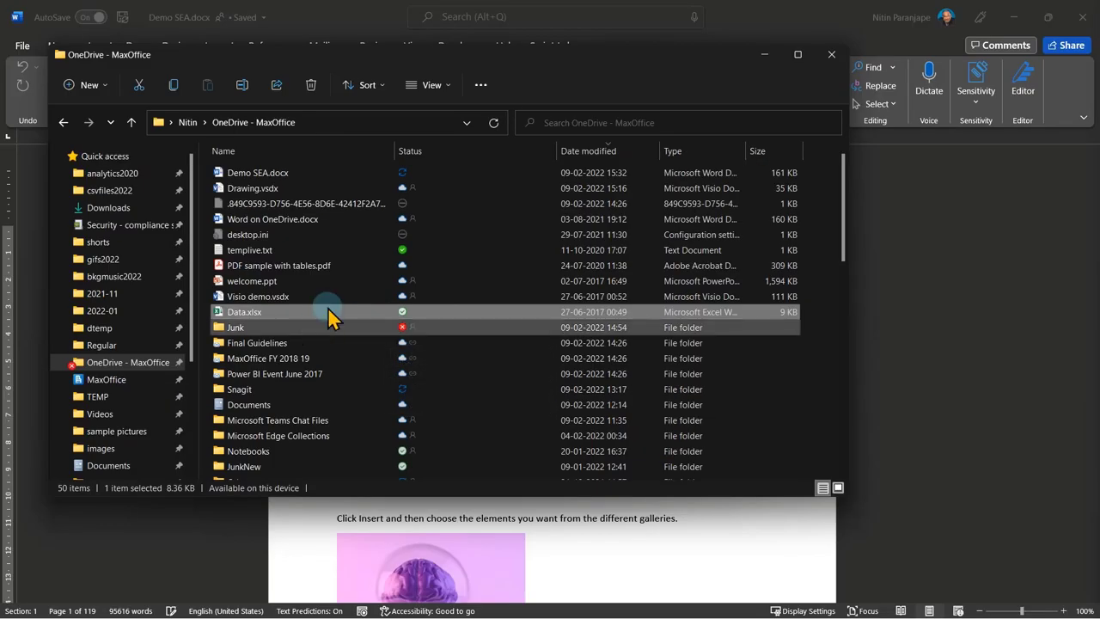
{"action": "mouse_move", "coordinate": [346, 318]}
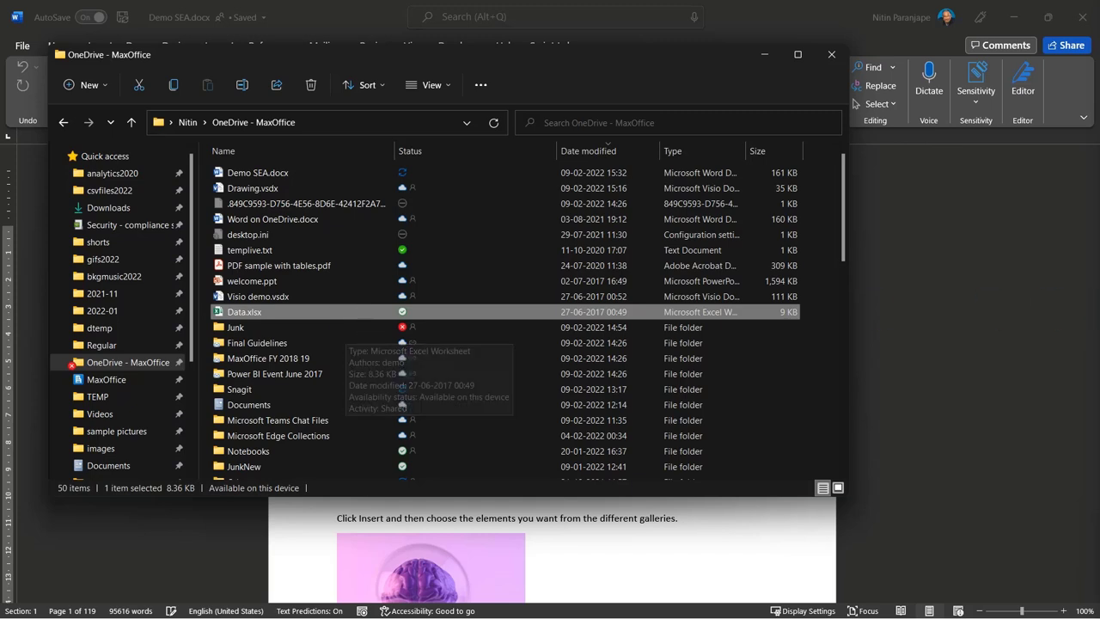
{"action": "left_click", "coordinate": [1062, 481]}
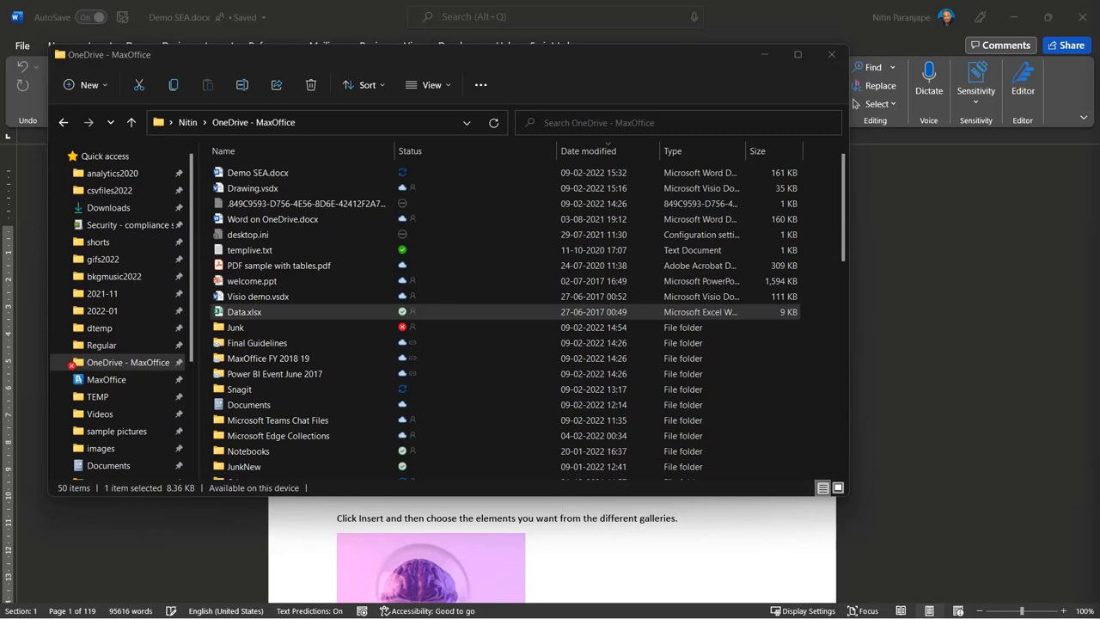
{"action": "left_click", "coordinate": [1009, 468]}
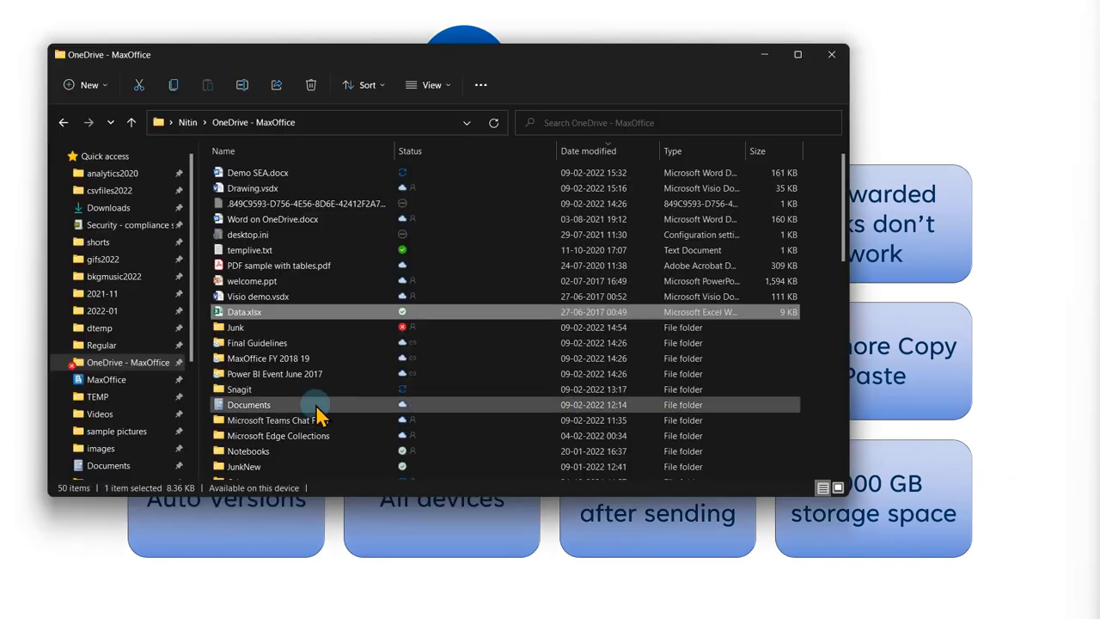
View the Demo folder's properties with Alt+Enter, close them, then select Data.xlsx.
{"action": "scroll", "coordinate": [296, 458], "scroll_direction": "down", "scroll_amount": 2}
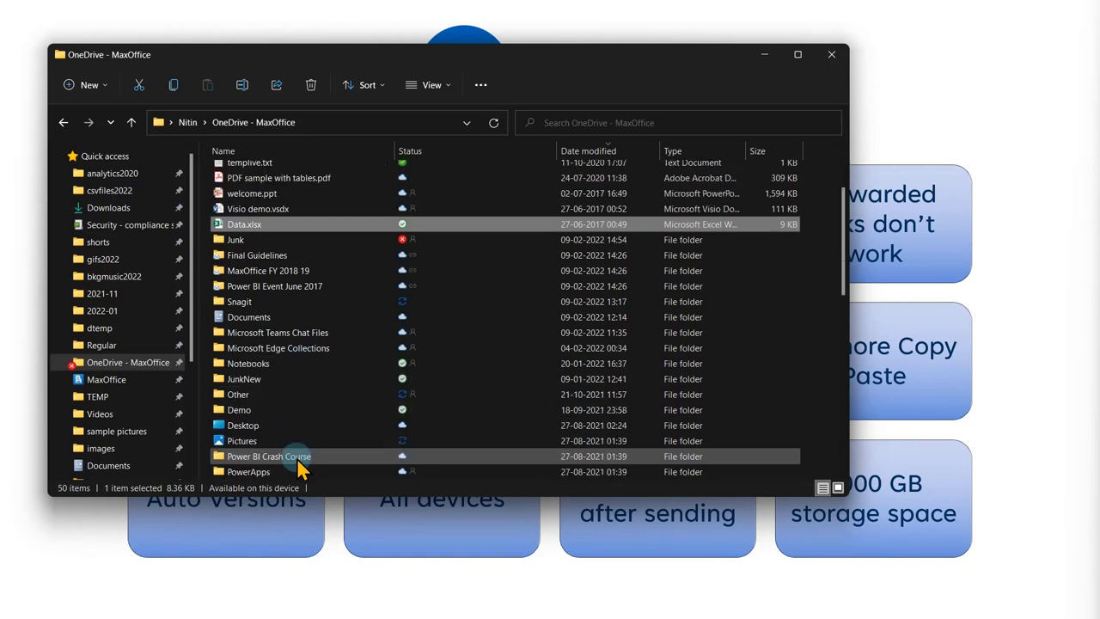
{"action": "left_click", "coordinate": [283, 378]}
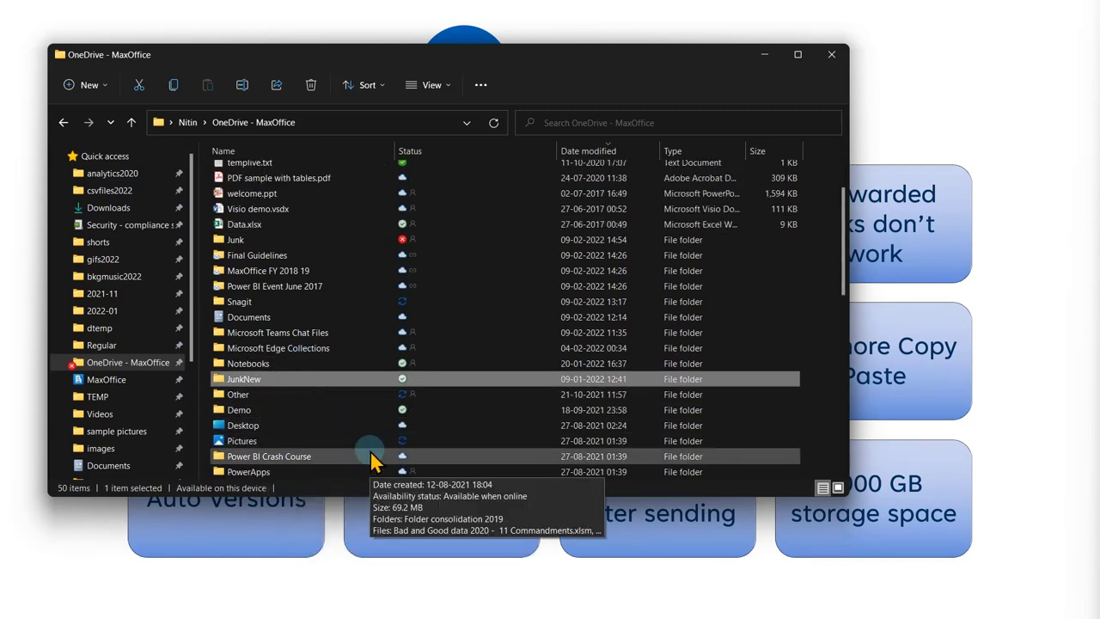
{"action": "left_click", "coordinate": [332, 407]}
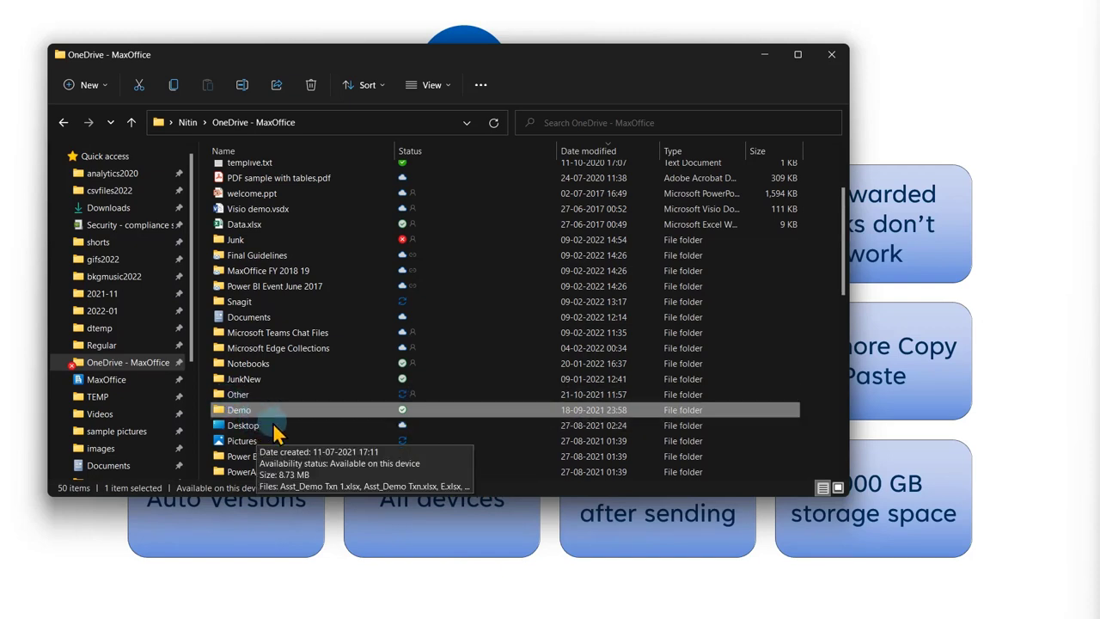
{"action": "left_click", "coordinate": [342, 410]}
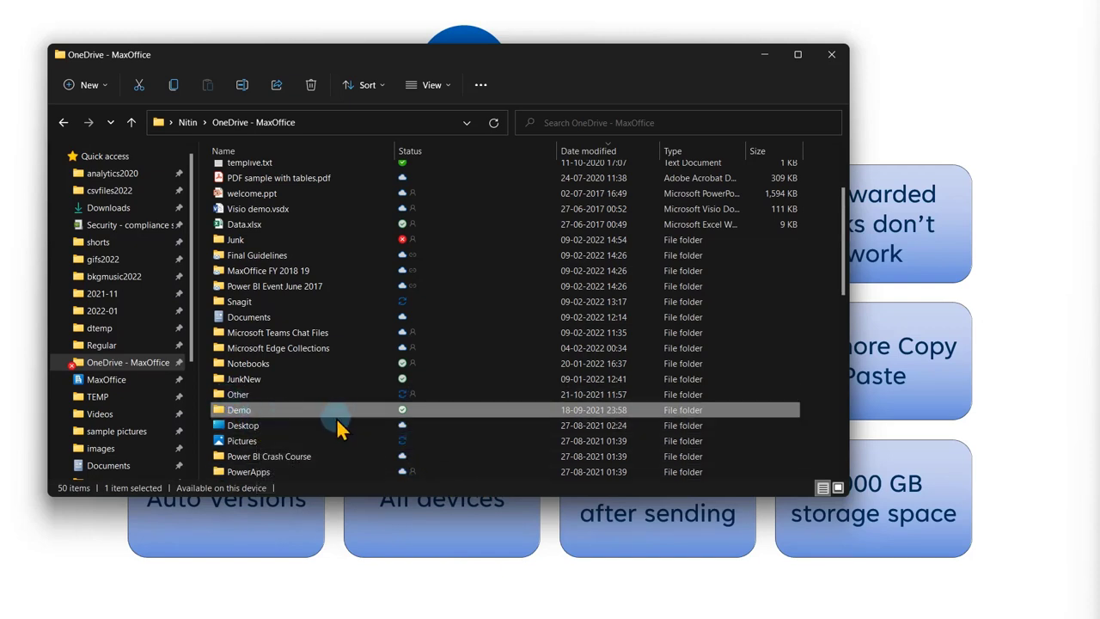
{"action": "key", "text": "alt+Return"}
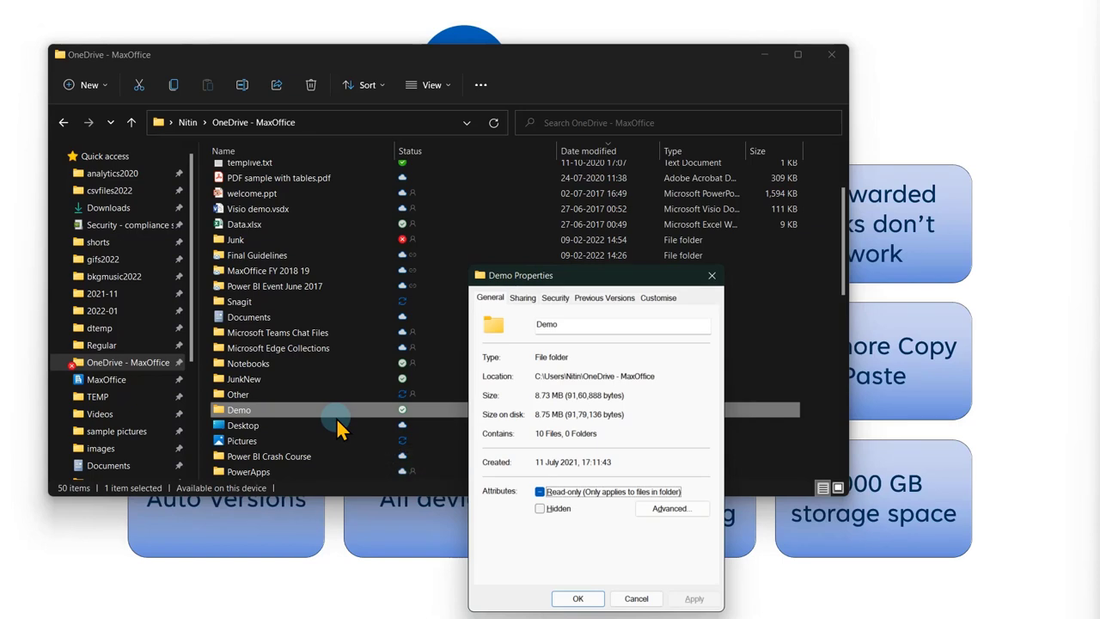
{"action": "key", "text": "Escape"}
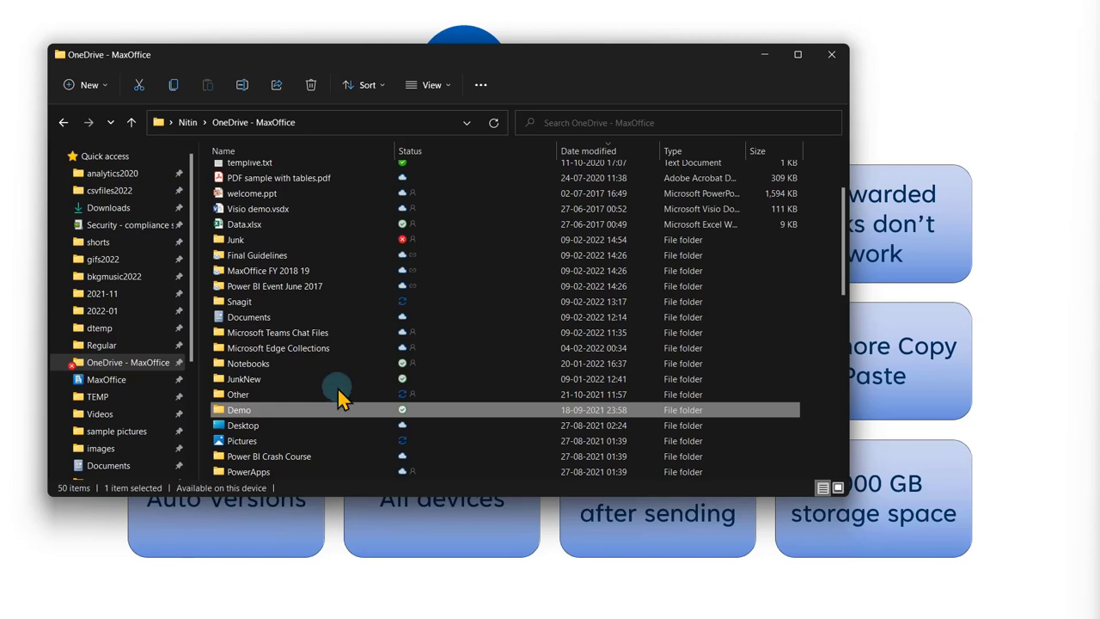
{"action": "left_click", "coordinate": [307, 229]}
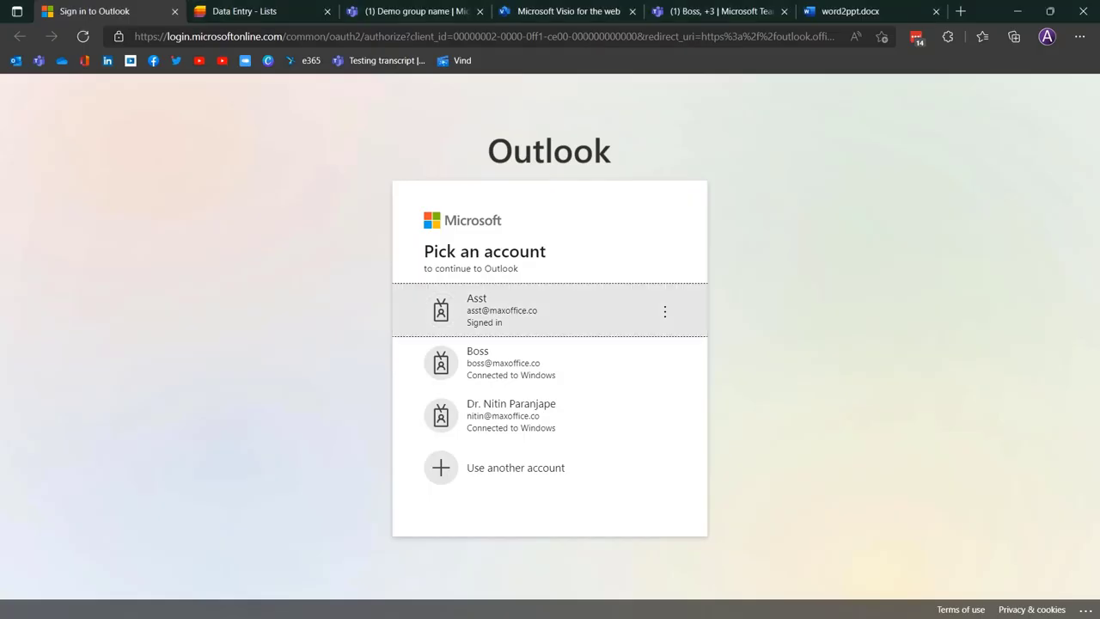
Open OneDrive My files from the Microsoft 365 app launcher, then minimize the browser.
{"action": "left_click", "coordinate": [284, 14]}
{"action": "left_click", "coordinate": [8, 98]}
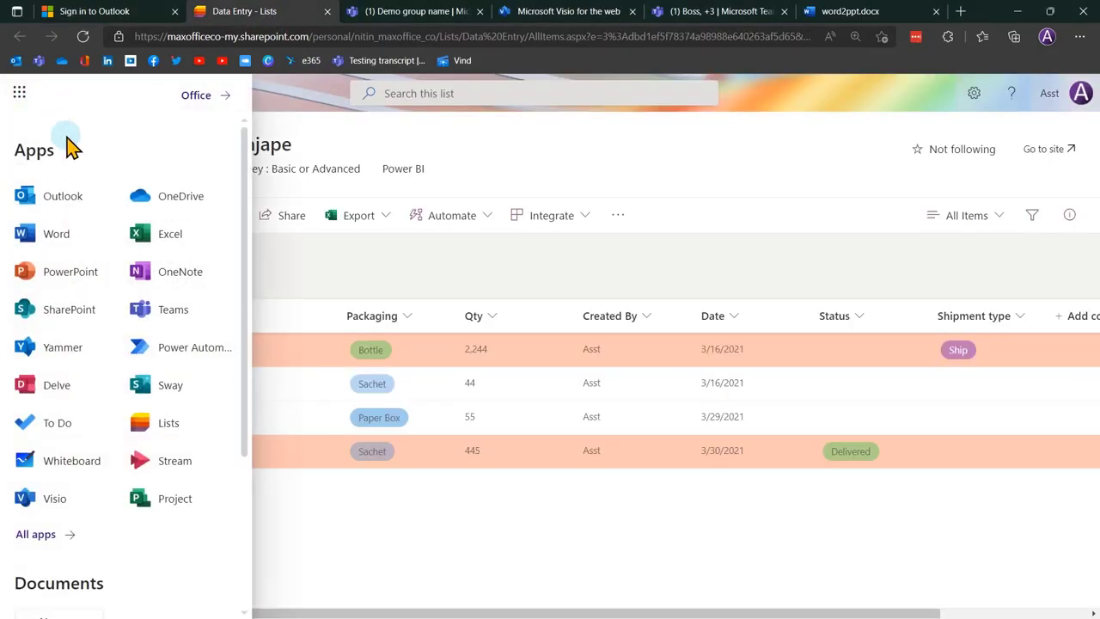
{"action": "left_click", "coordinate": [167, 201]}
{"action": "left_click", "coordinate": [337, 17]}
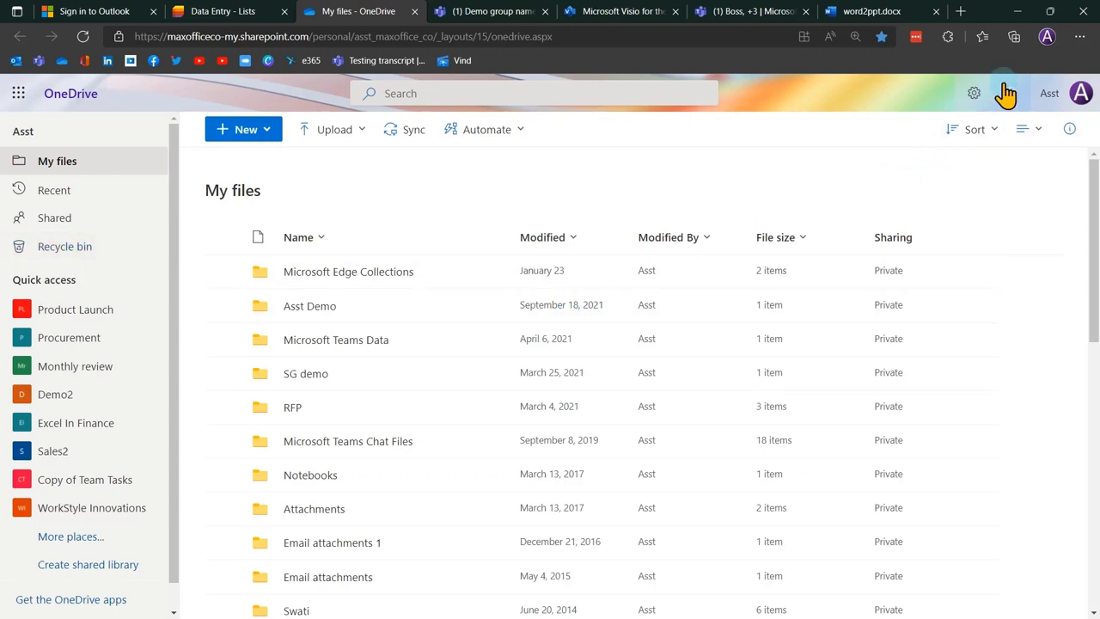
{"action": "left_click", "coordinate": [1015, 12]}
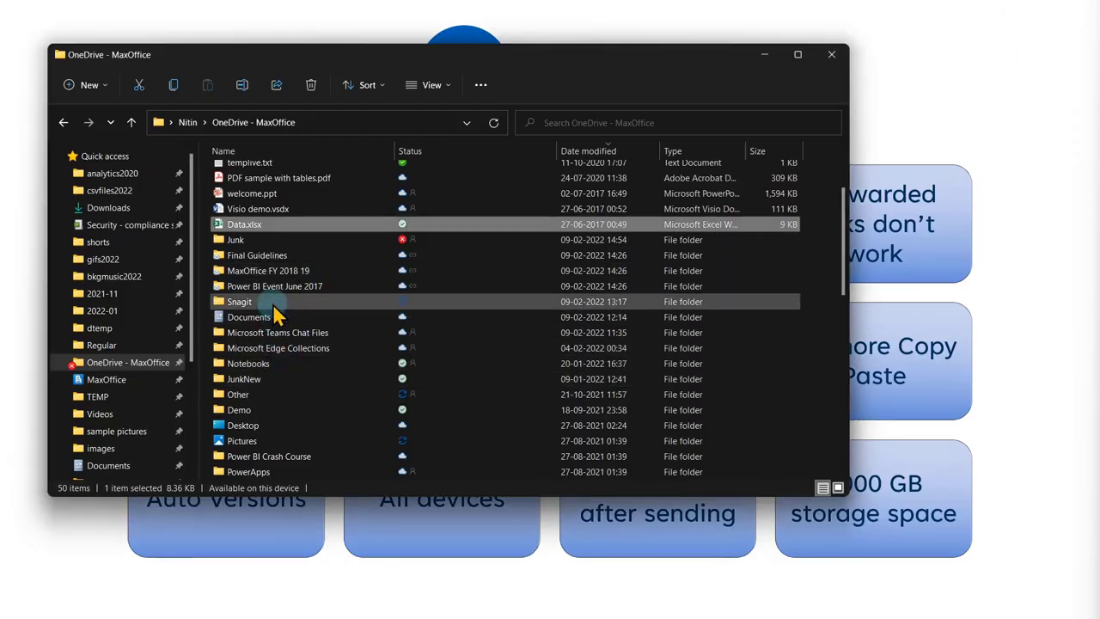
Try the Free up space option on the Demo folder and review its context menu.
{"action": "left_click", "coordinate": [262, 412]}
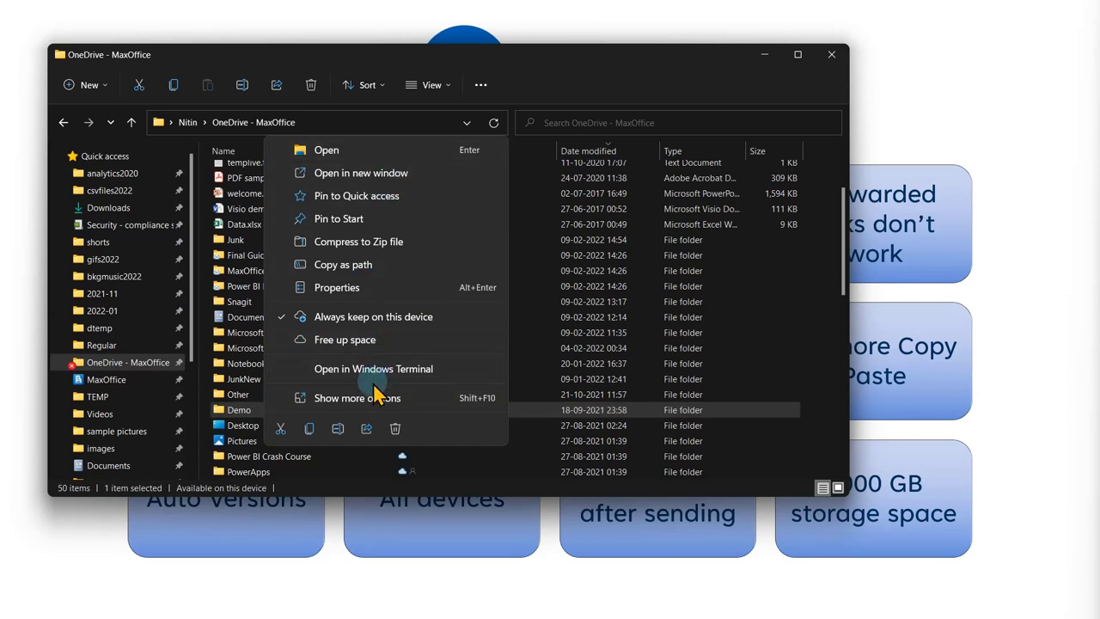
{"action": "left_click", "coordinate": [379, 398]}
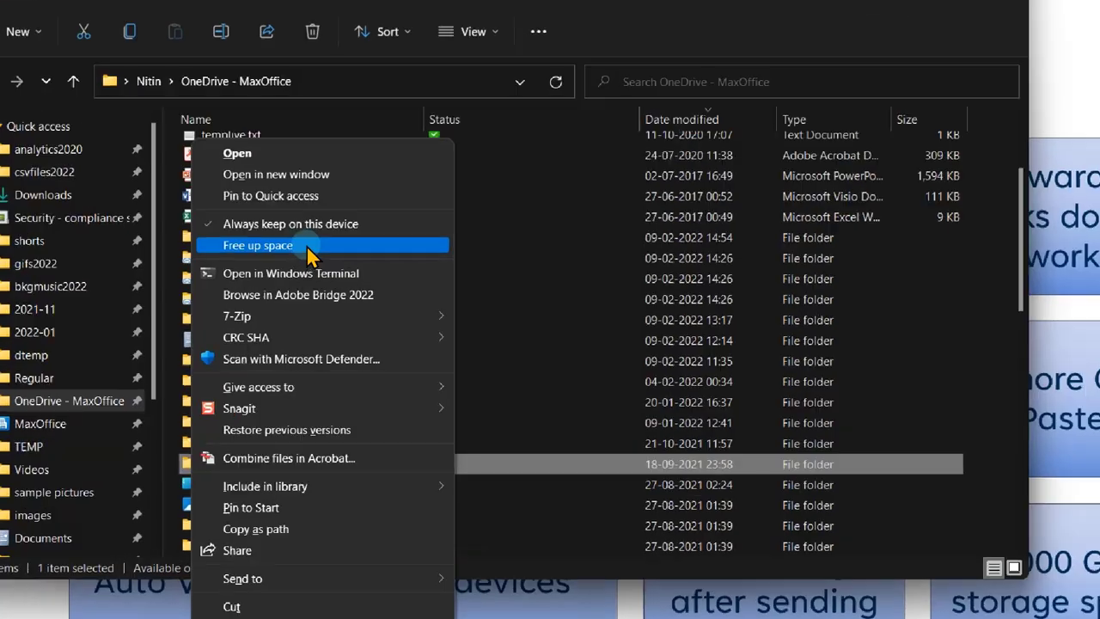
{"action": "left_click", "coordinate": [307, 247]}
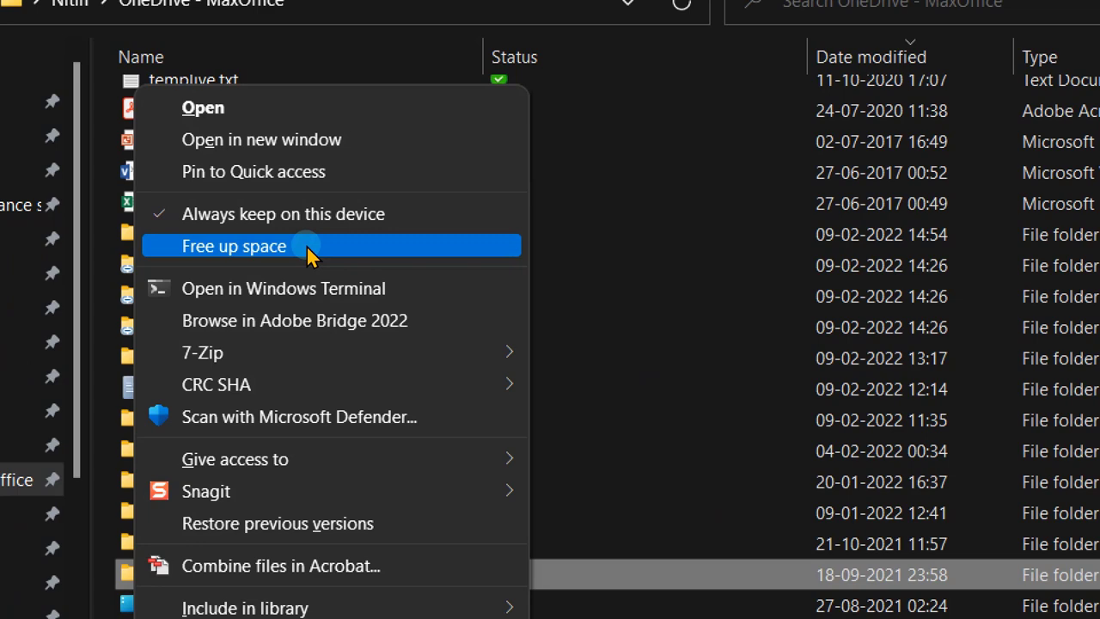
{"action": "left_click", "coordinate": [438, 245]}
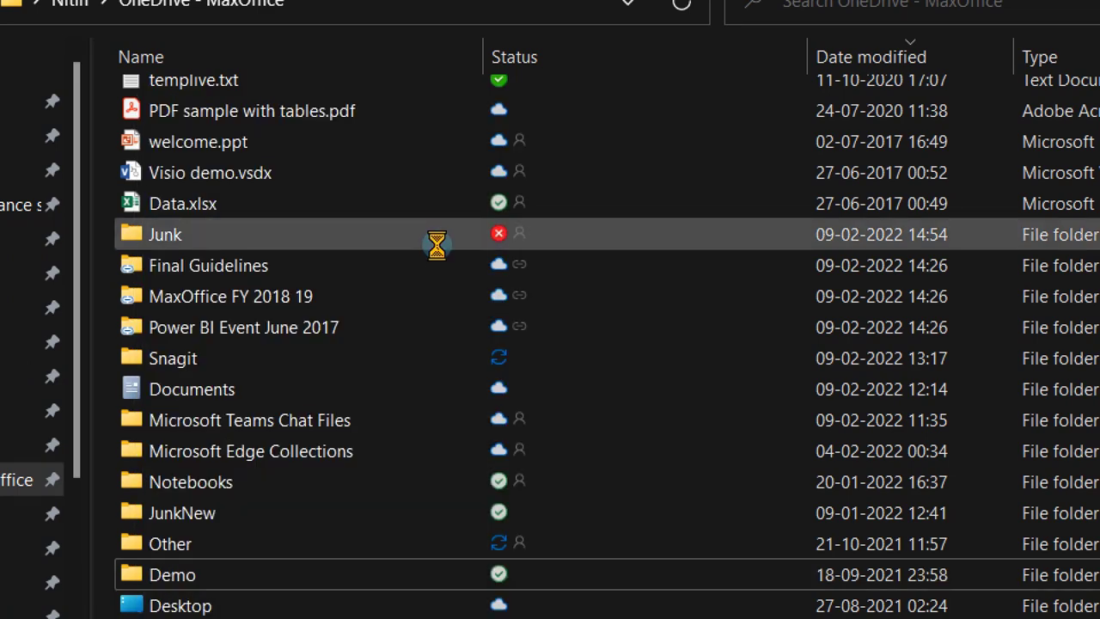
{"action": "right_click", "coordinate": [573, 250]}
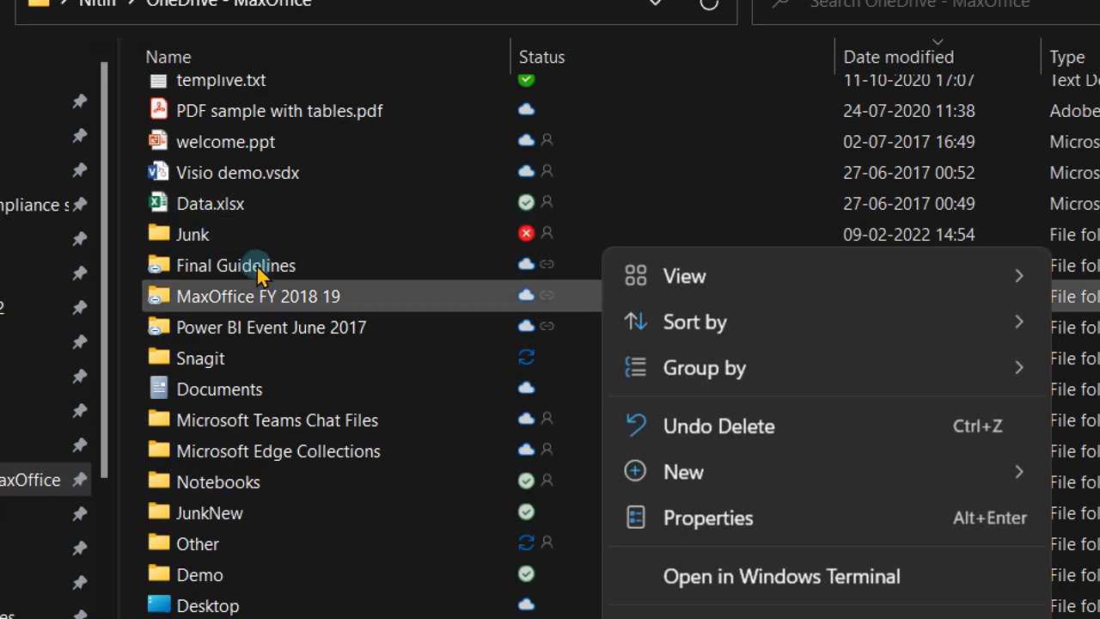
{"action": "key", "text": "Escape"}
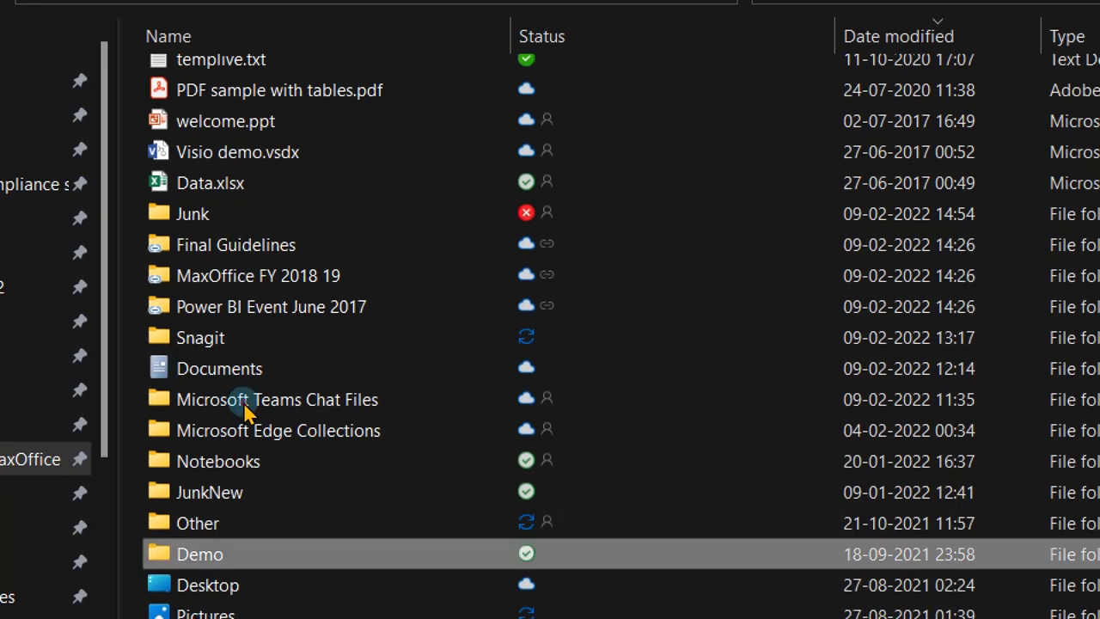
{"action": "key", "text": "shift+F10"}
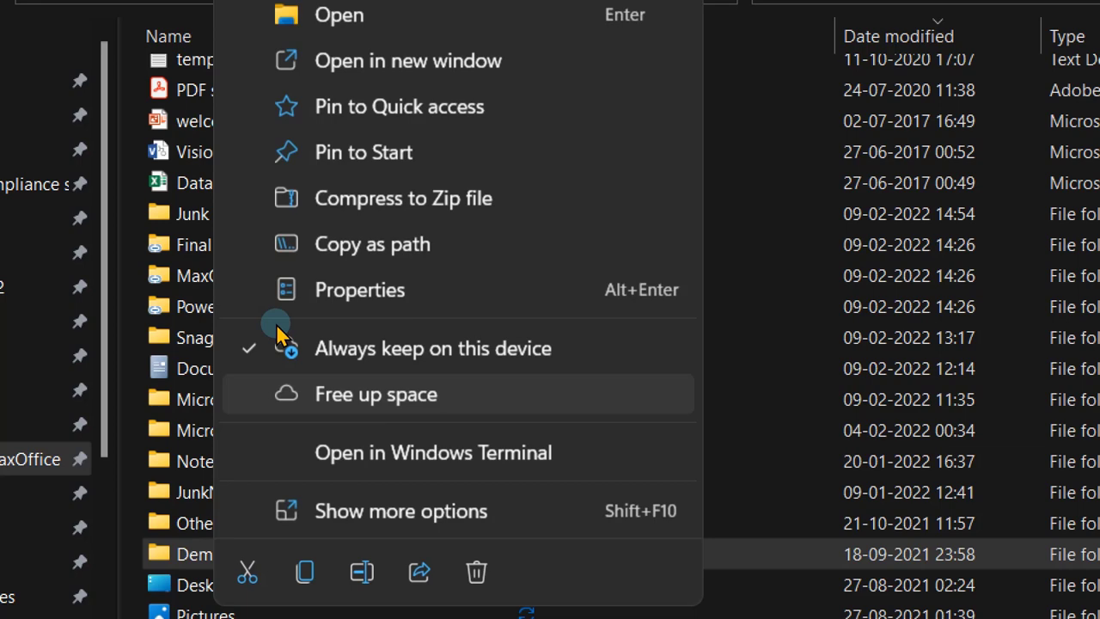
{"action": "key", "text": "Escape"}
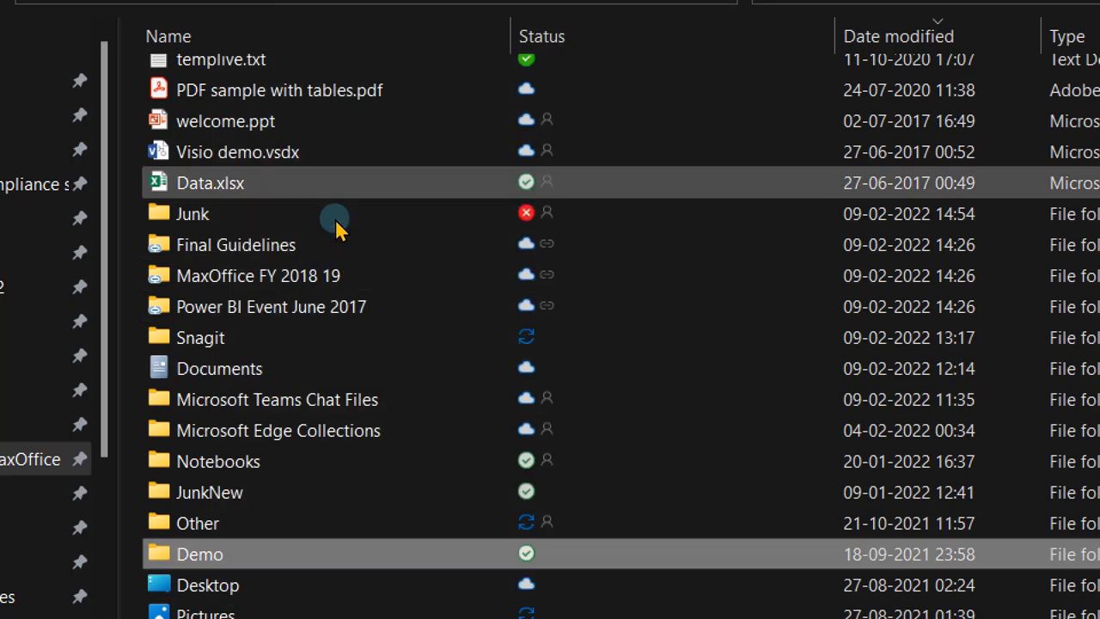
Free up space on Data.xlsx so it becomes online-only.
{"action": "left_click", "coordinate": [336, 218]}
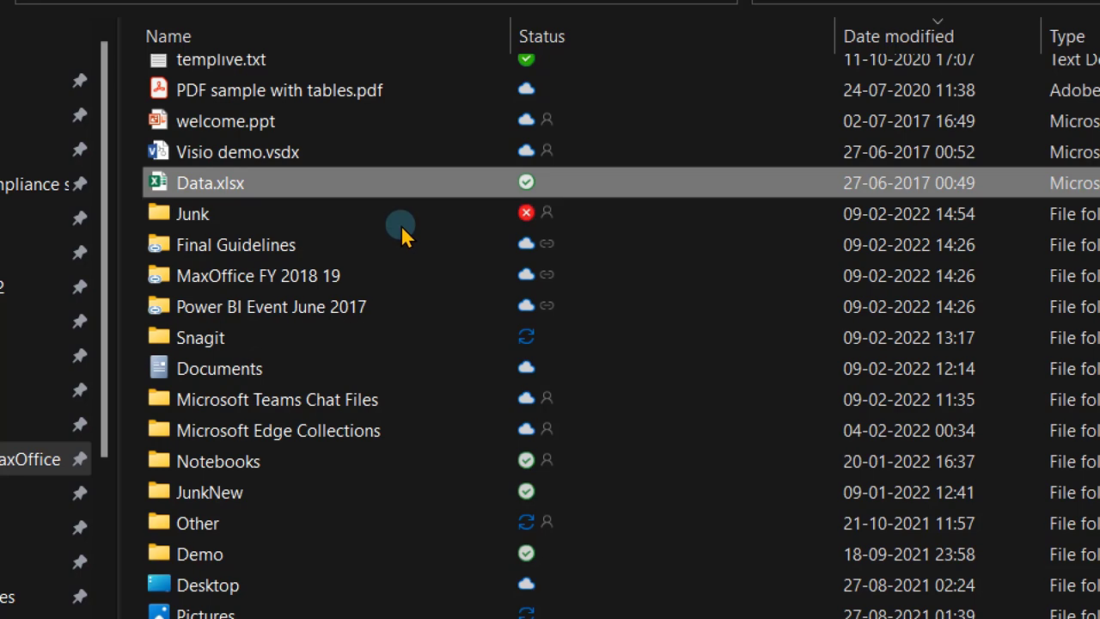
{"action": "key", "text": "shift+F10"}
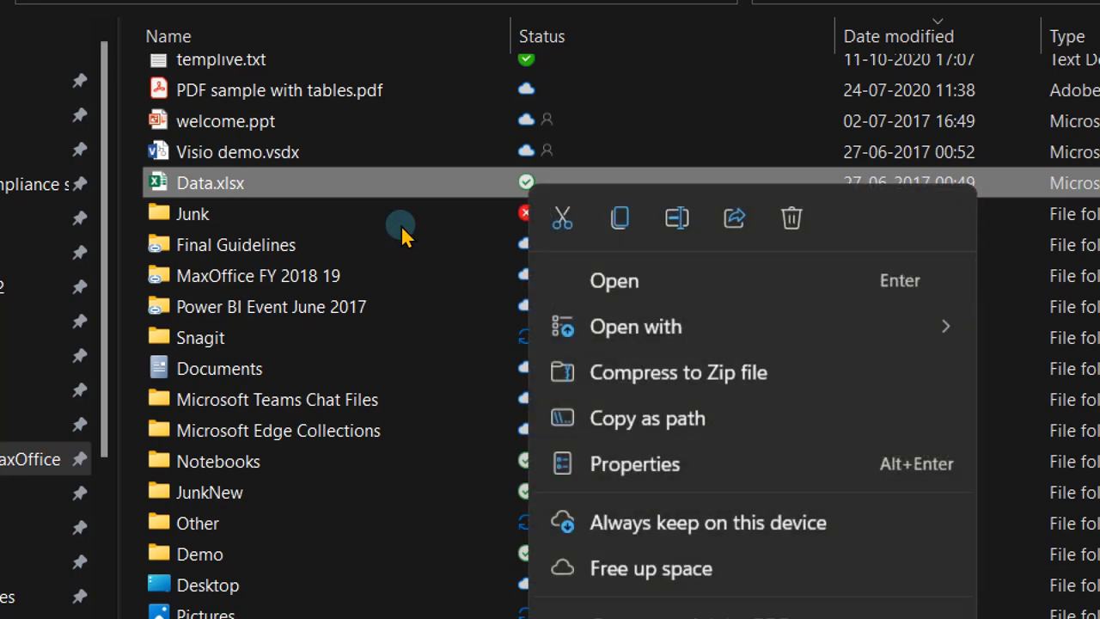
{"action": "key", "text": "Down"}
{"action": "key", "text": "Down"}
{"action": "key", "text": "Down"}
{"action": "key", "text": "Down"}
{"action": "key", "text": "Down"}
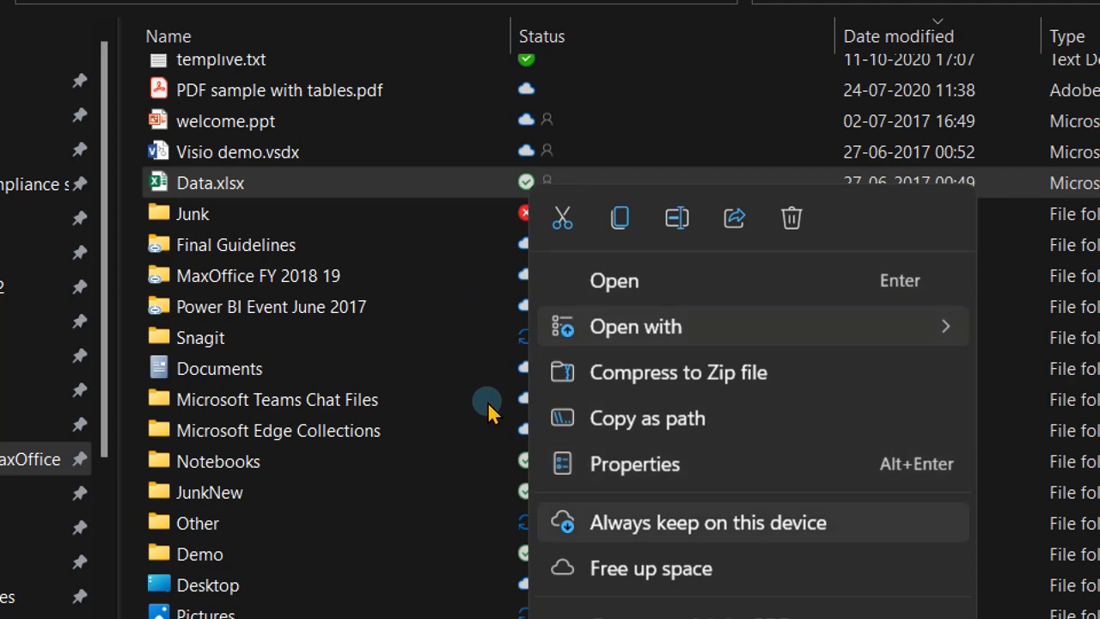
{"action": "key", "text": "Return"}
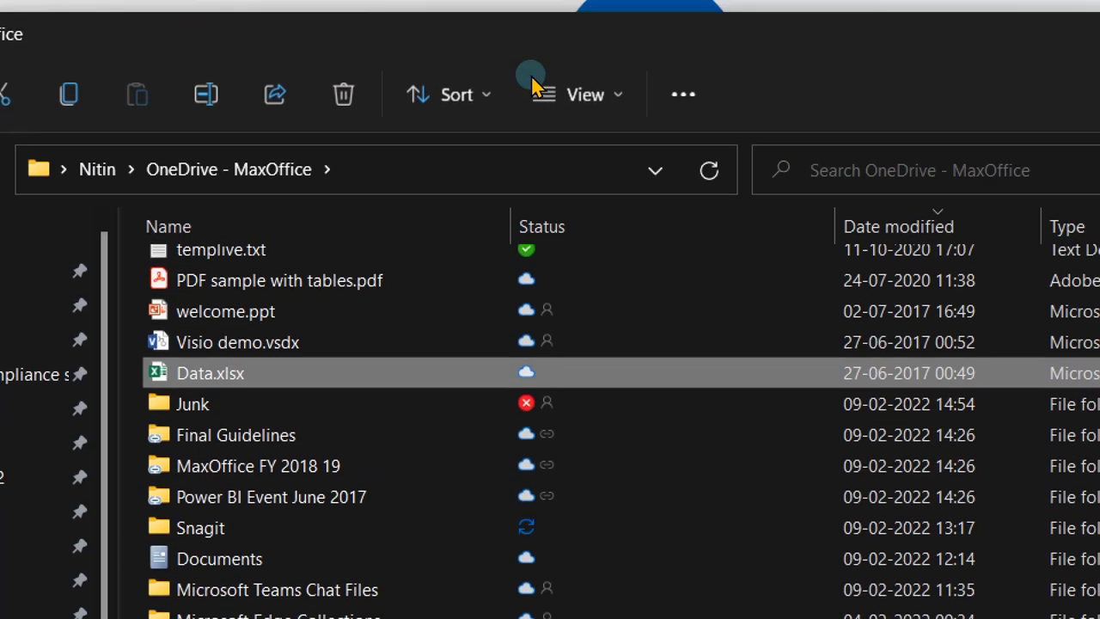
Close Demo SEA.docx with Ctrl+W and minimize the empty Word window.
{"action": "scroll", "coordinate": [550, 228], "scroll_direction": "up", "scroll_amount": 2}
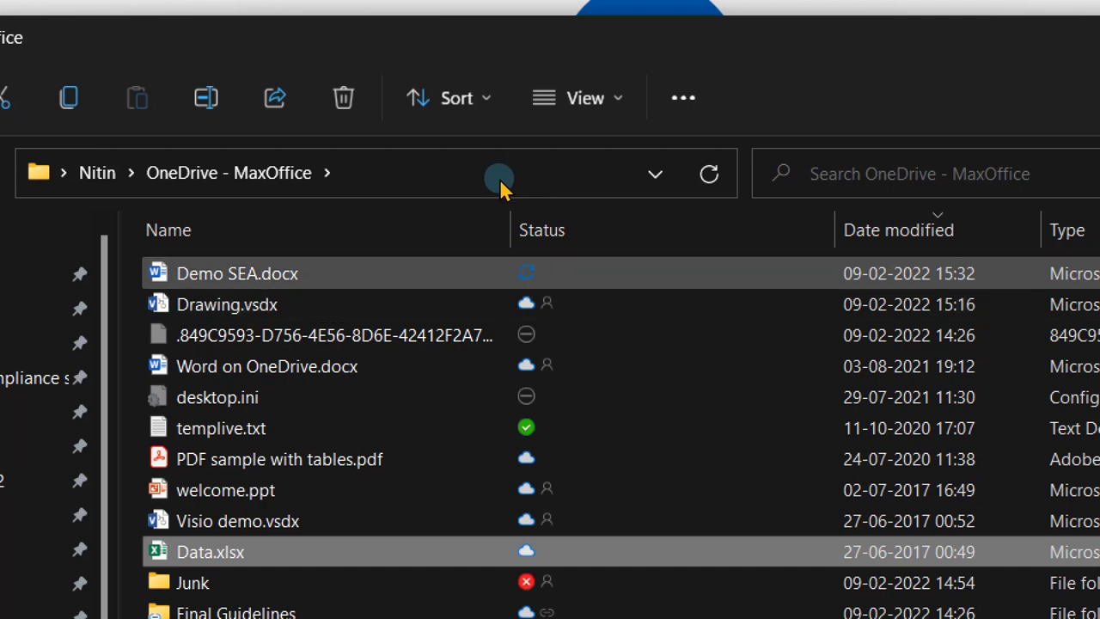
{"action": "mouse_move", "coordinate": [501, 188]}
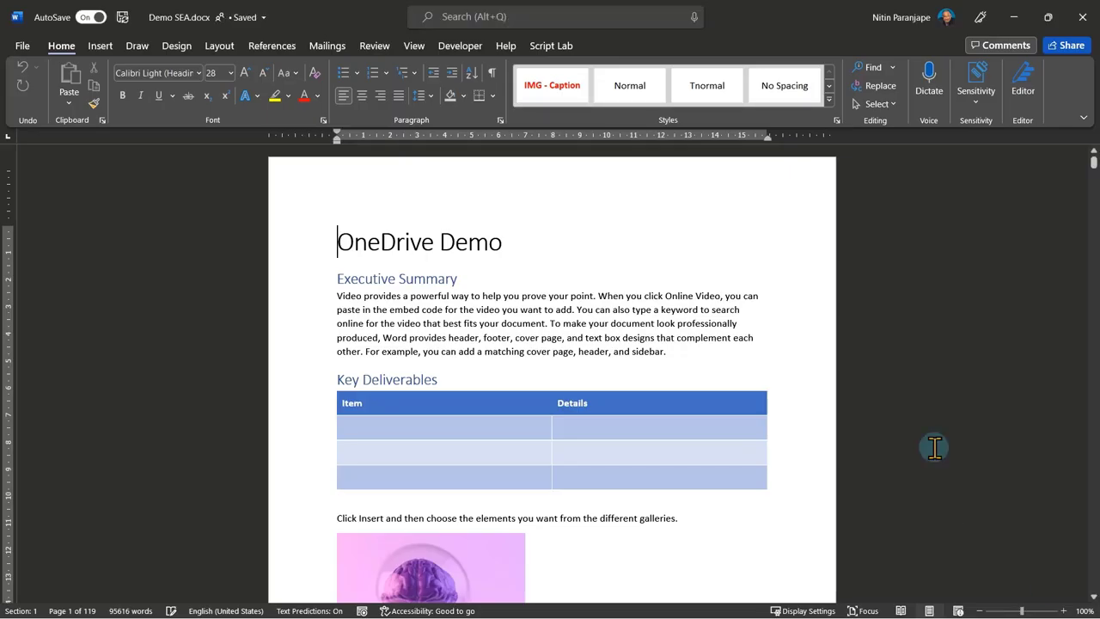
{"action": "key", "text": "ctrl+w"}
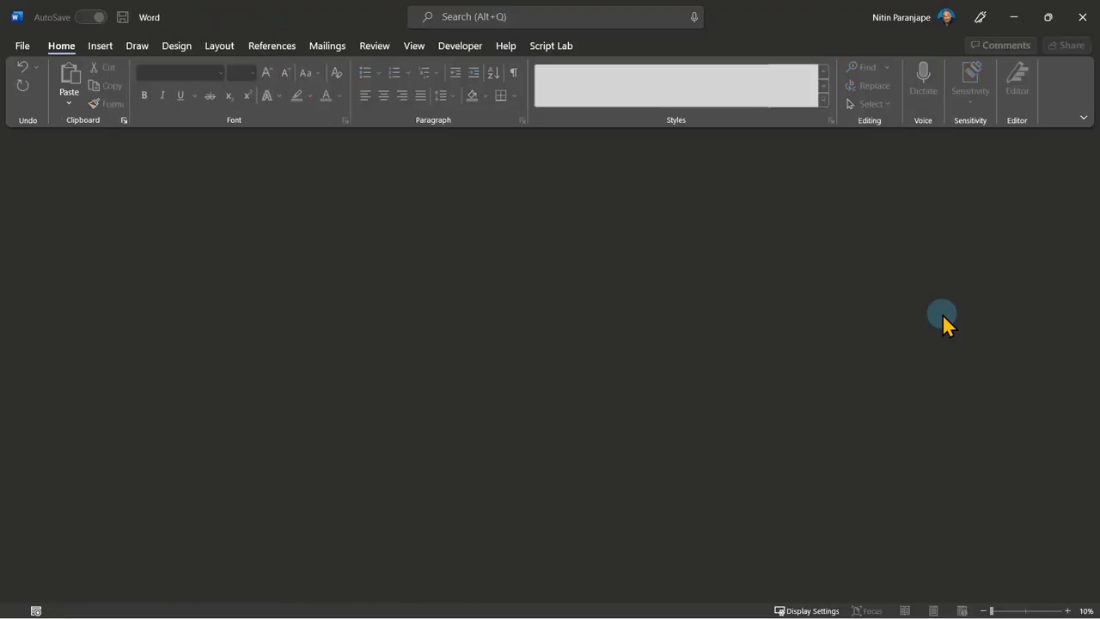
{"action": "left_click", "coordinate": [1012, 19]}
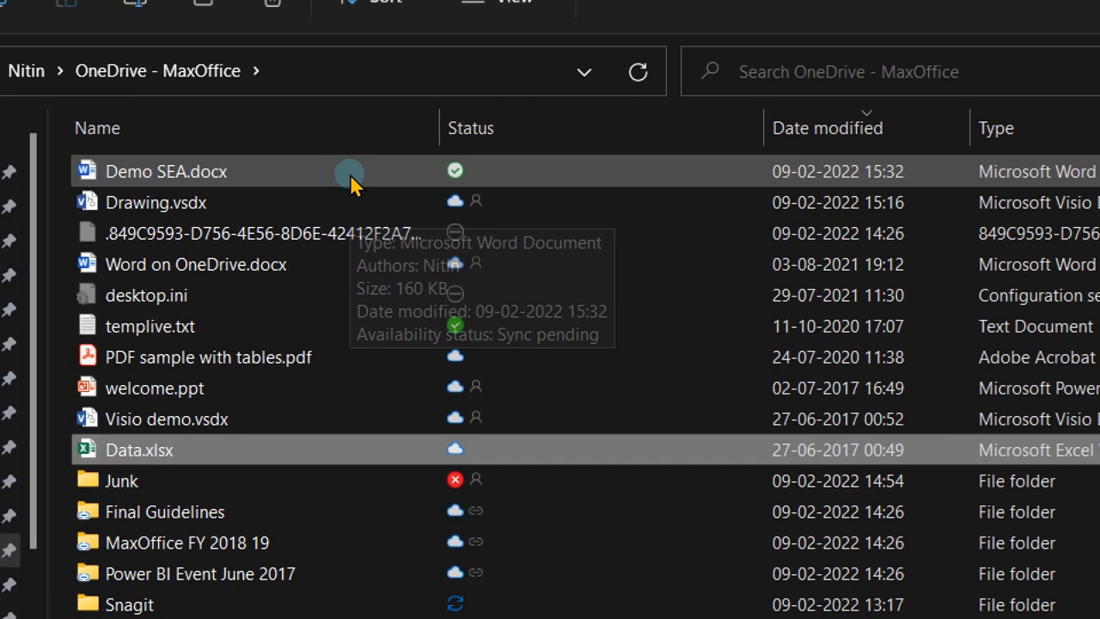
{"action": "mouse_move", "coordinate": [349, 173]}
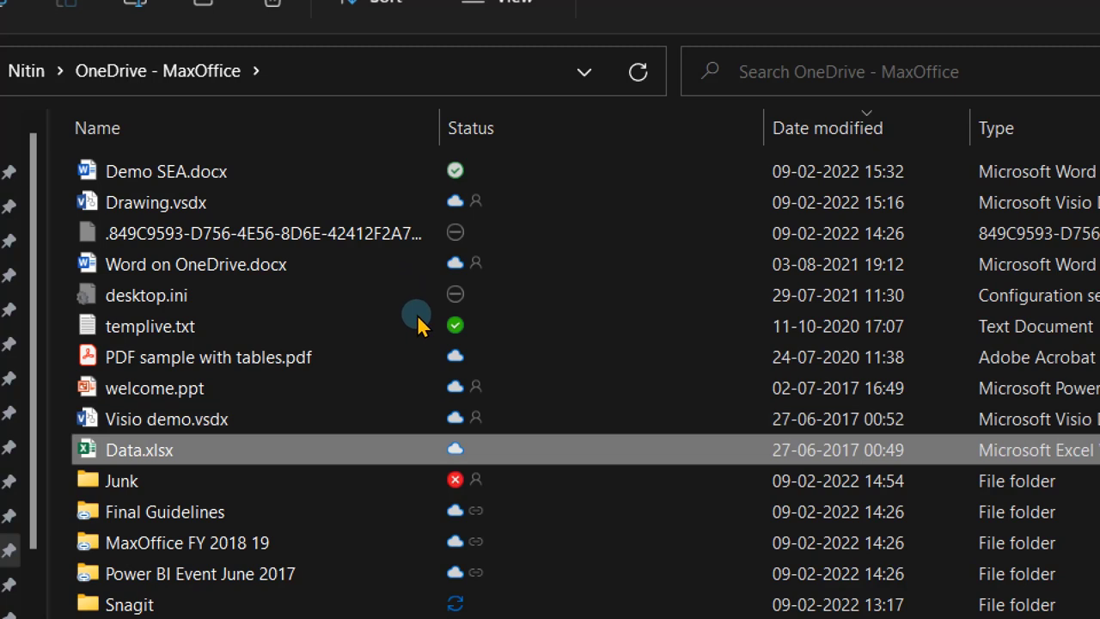
Check the availability status of Demo SEA.docx and Data.xlsx.
{"action": "left_click", "coordinate": [433, 173]}
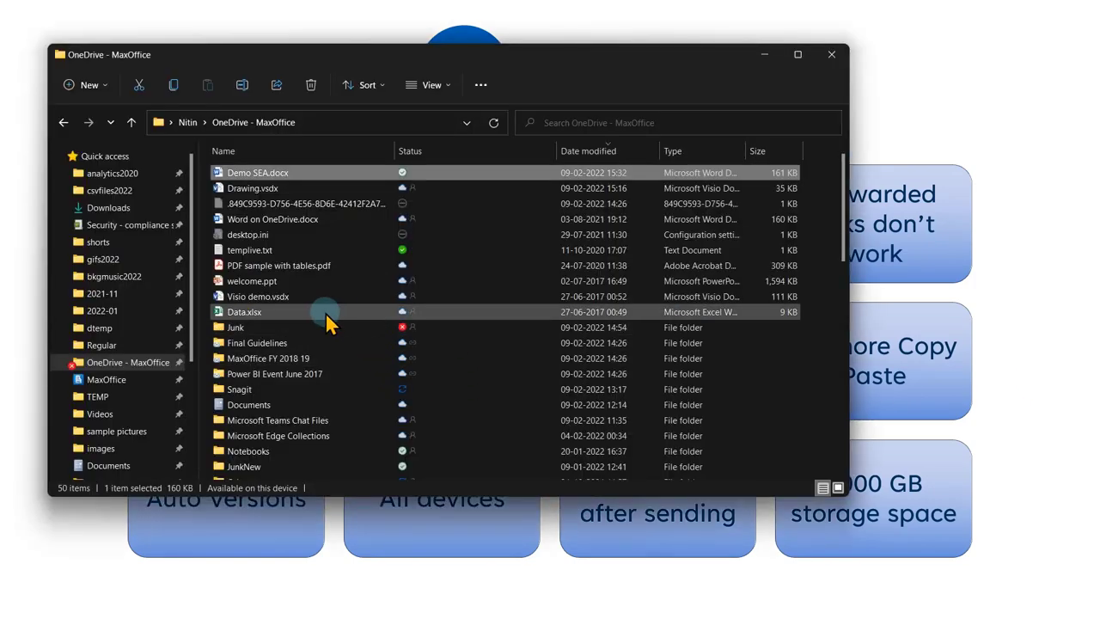
{"action": "left_click", "coordinate": [325, 312]}
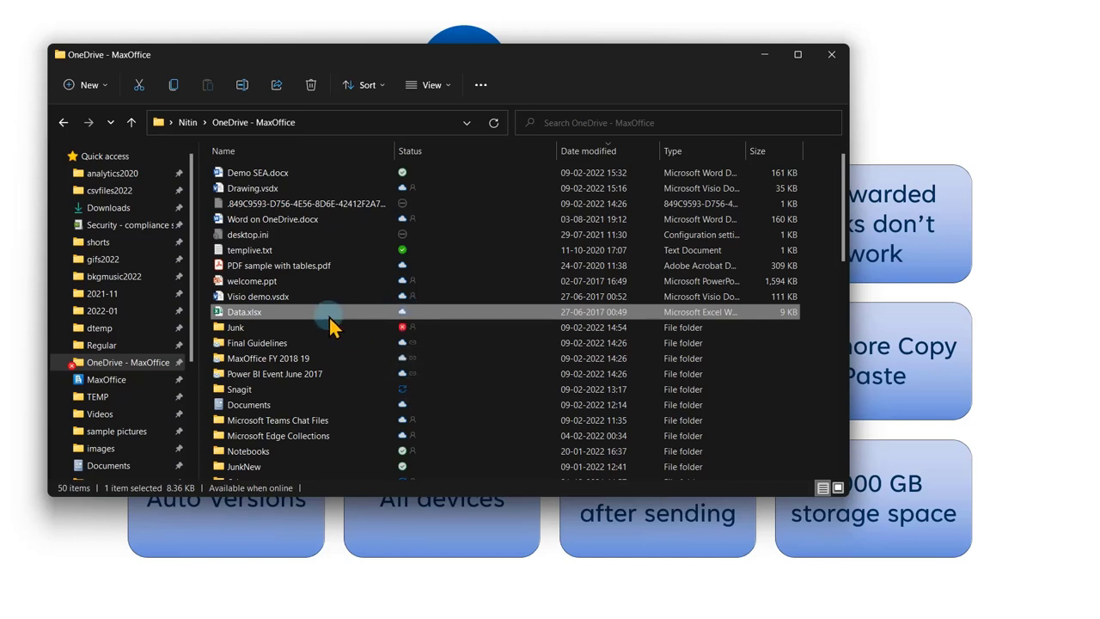
{"action": "left_click", "coordinate": [311, 174]}
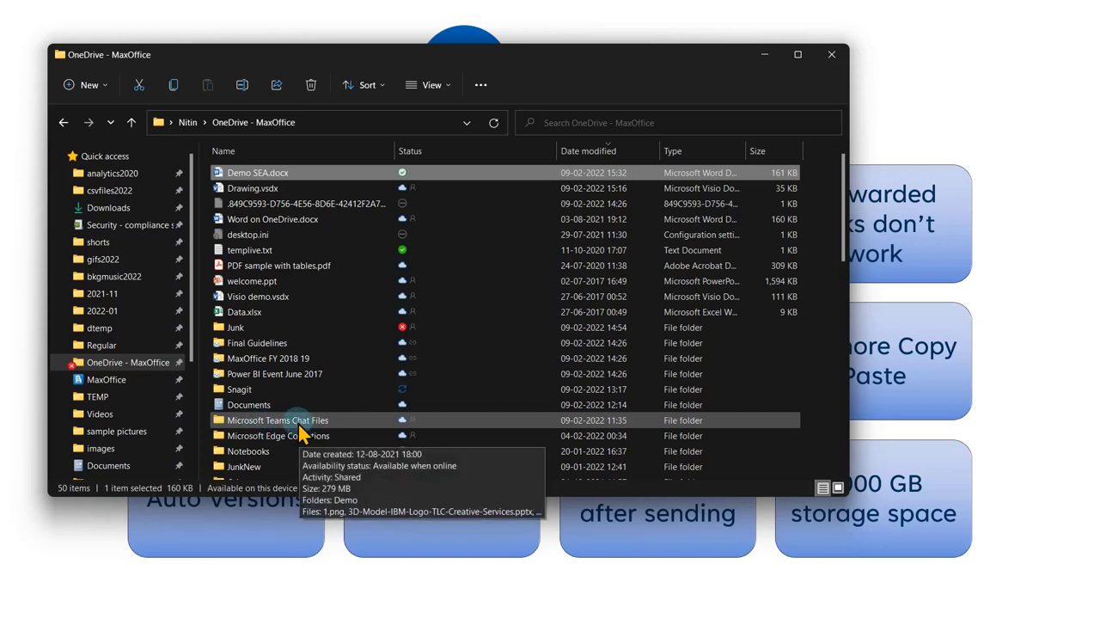
Free up space on the Demo folder so it becomes online-only.
{"action": "left_click", "coordinate": [278, 467]}
{"action": "scroll", "coordinate": [288, 458], "scroll_direction": "down", "scroll_amount": 2}
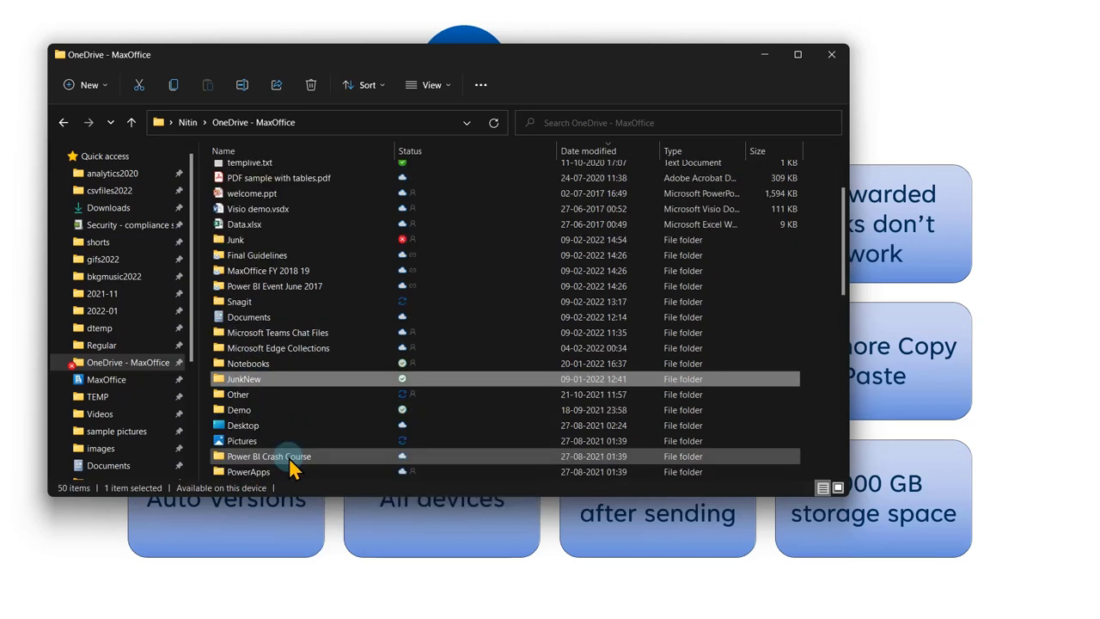
{"action": "right_click", "coordinate": [288, 410]}
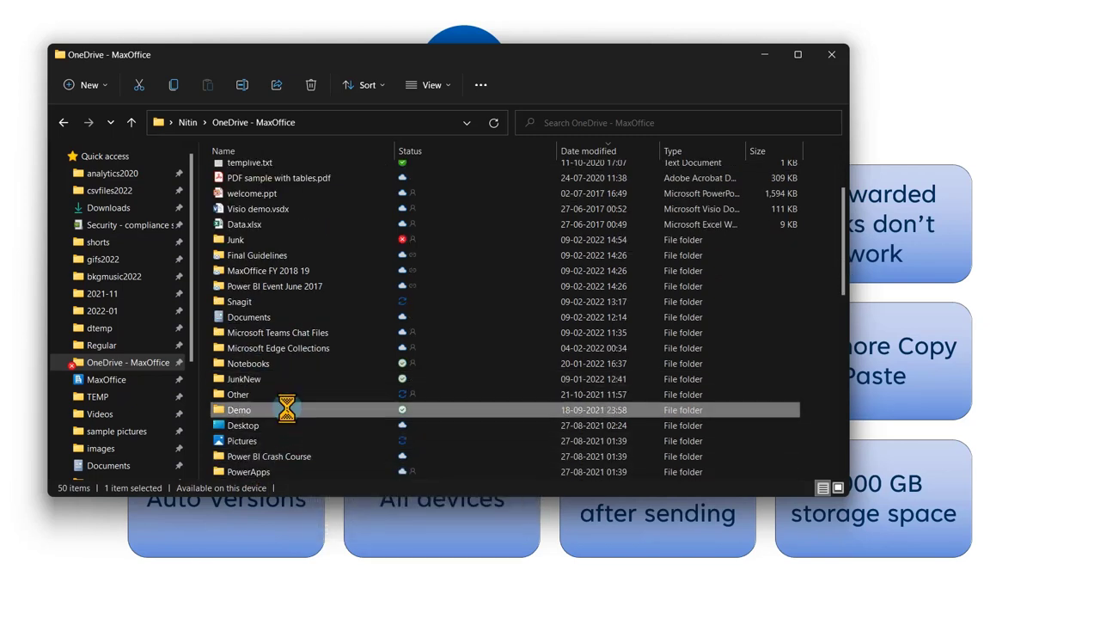
{"action": "left_click", "coordinate": [370, 338]}
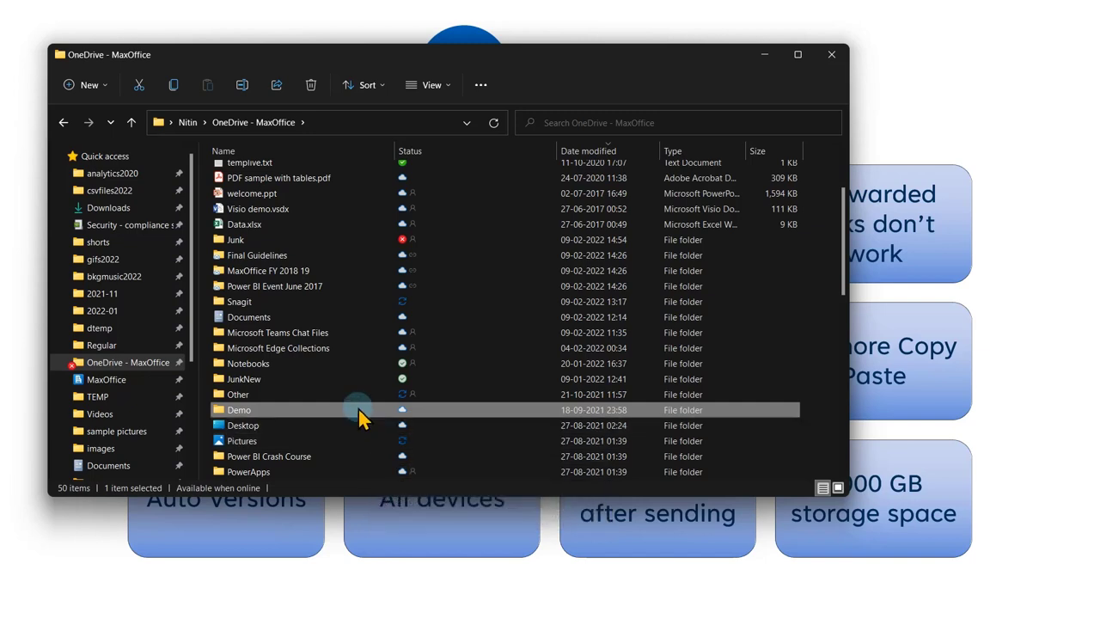
{"action": "mouse_move", "coordinate": [360, 417]}
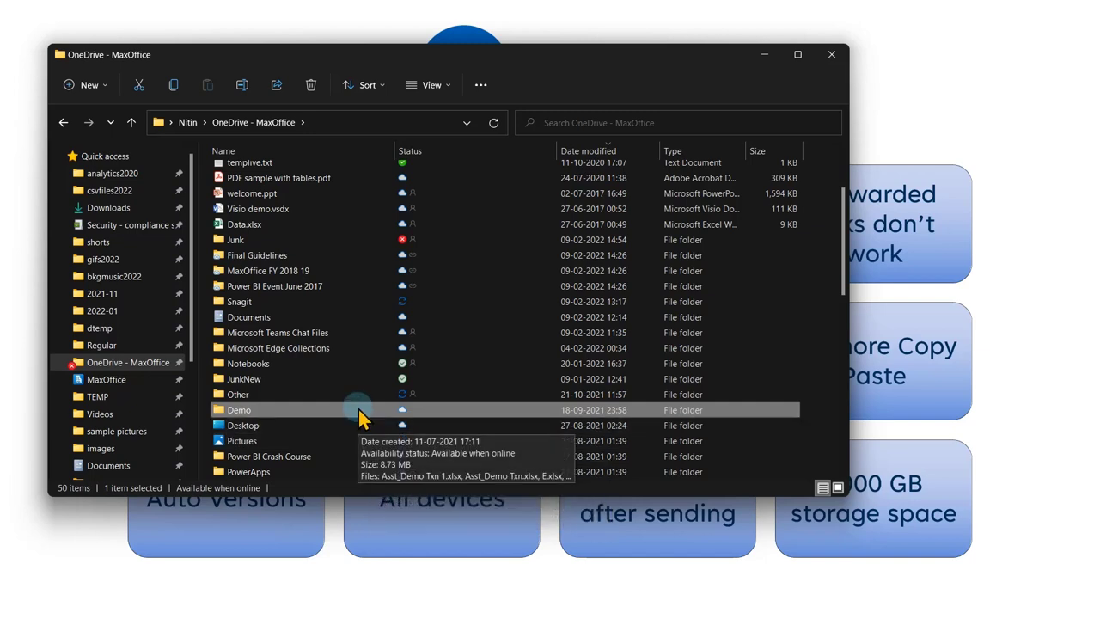
Set the Demo folder to Always keep on this device.
{"action": "right_click", "coordinate": [277, 411]}
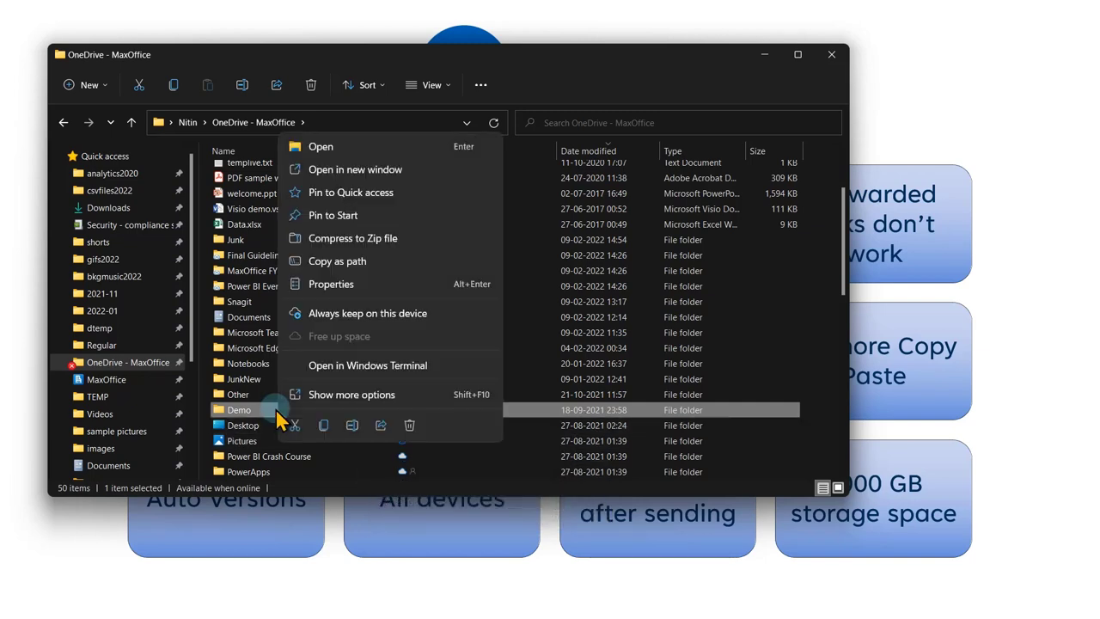
{"action": "left_click", "coordinate": [250, 412]}
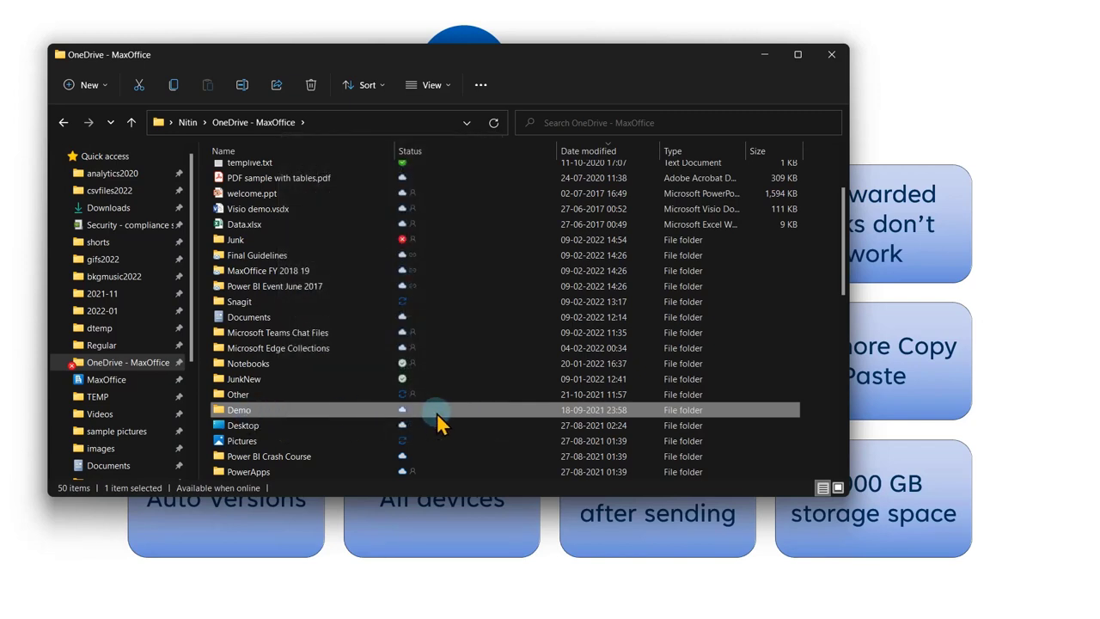
{"action": "mouse_move", "coordinate": [419, 415]}
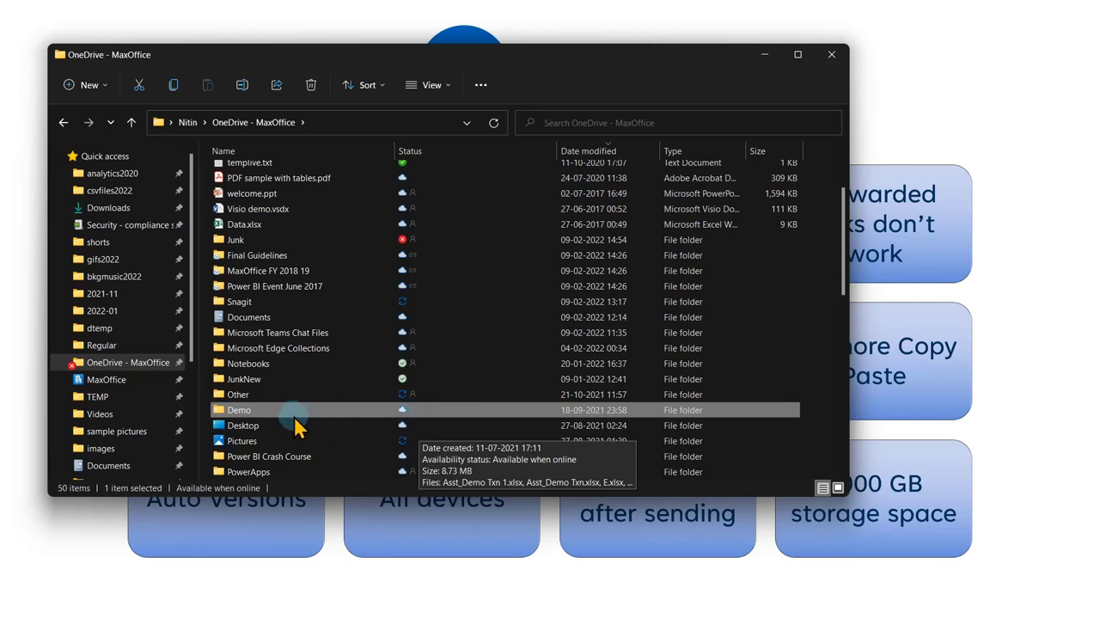
{"action": "right_click", "coordinate": [252, 410]}
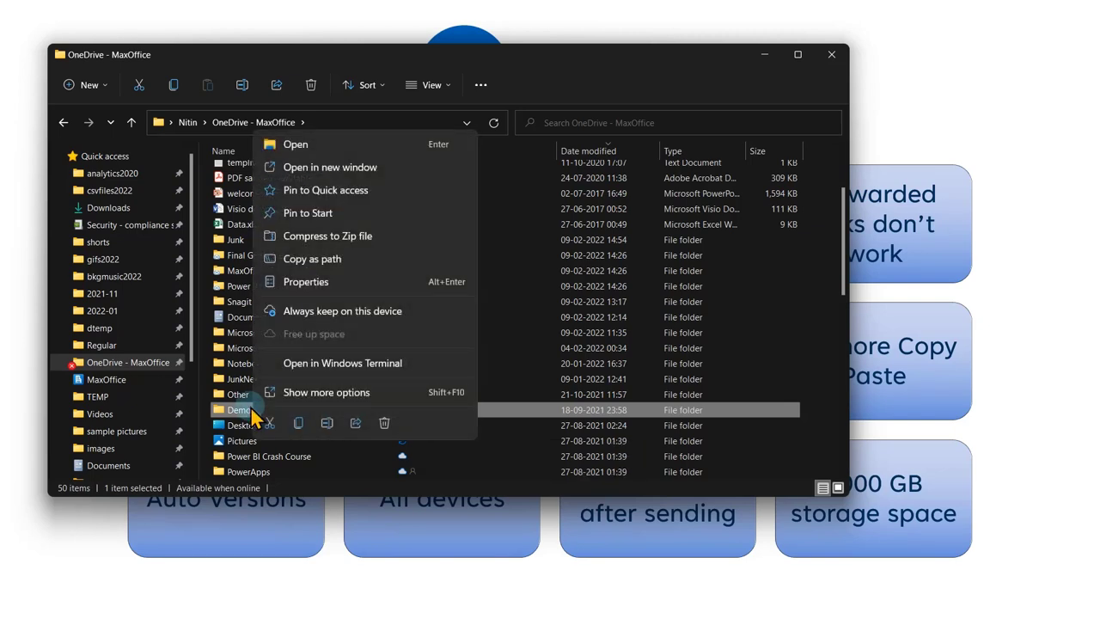
{"action": "left_click", "coordinate": [361, 314]}
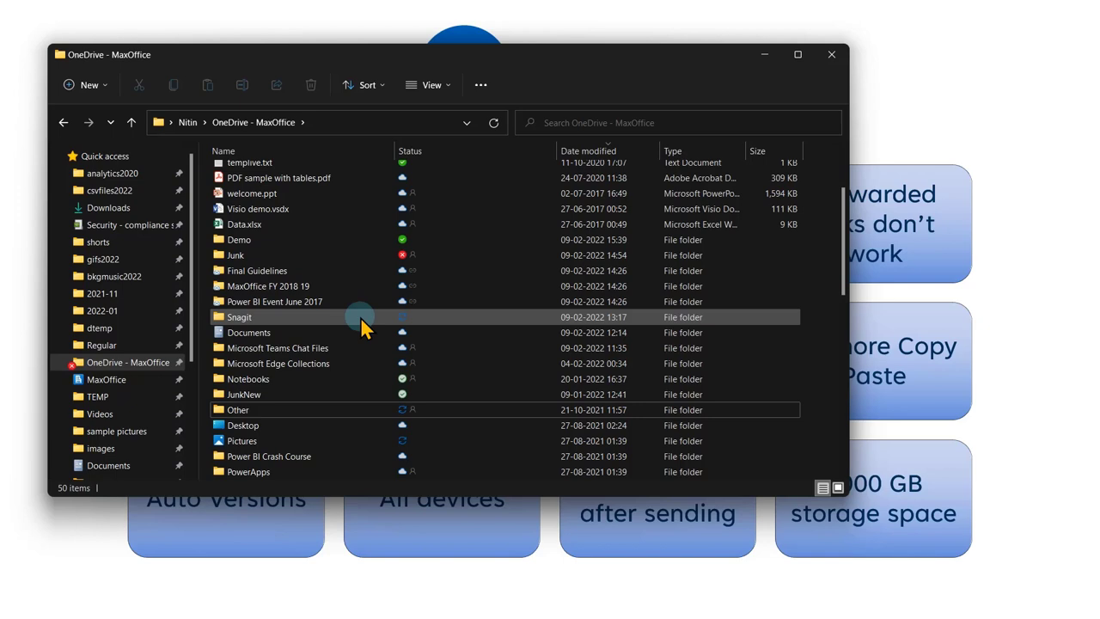
Check the availability status of the Demo and Notebooks folders, then select Junk.
{"action": "left_click", "coordinate": [316, 244]}
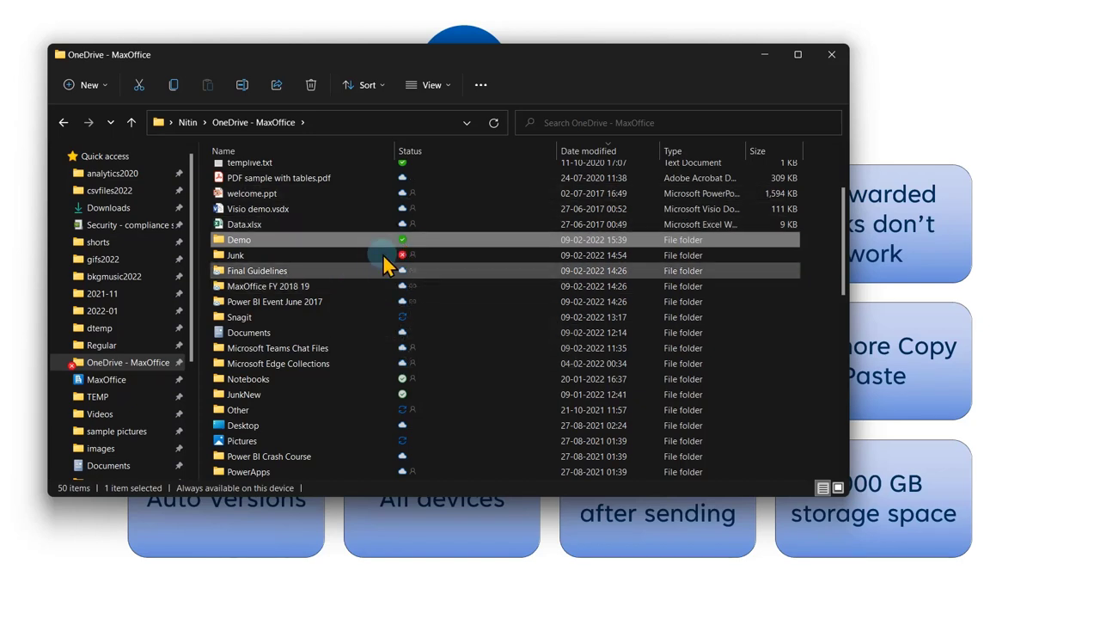
{"action": "left_click", "coordinate": [405, 385]}
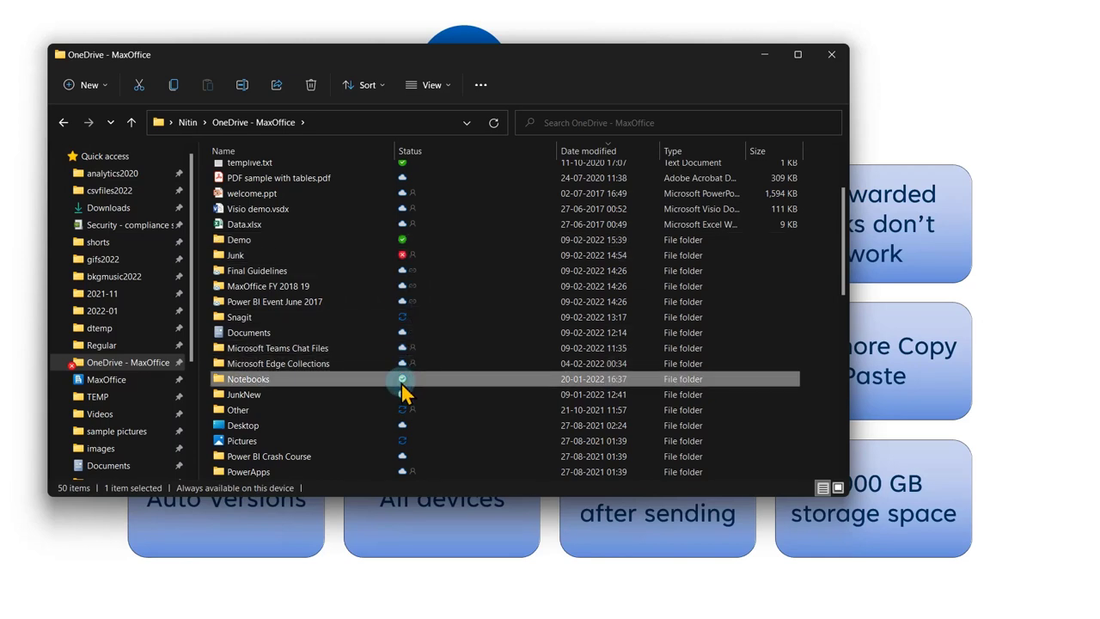
{"action": "mouse_move", "coordinate": [403, 383]}
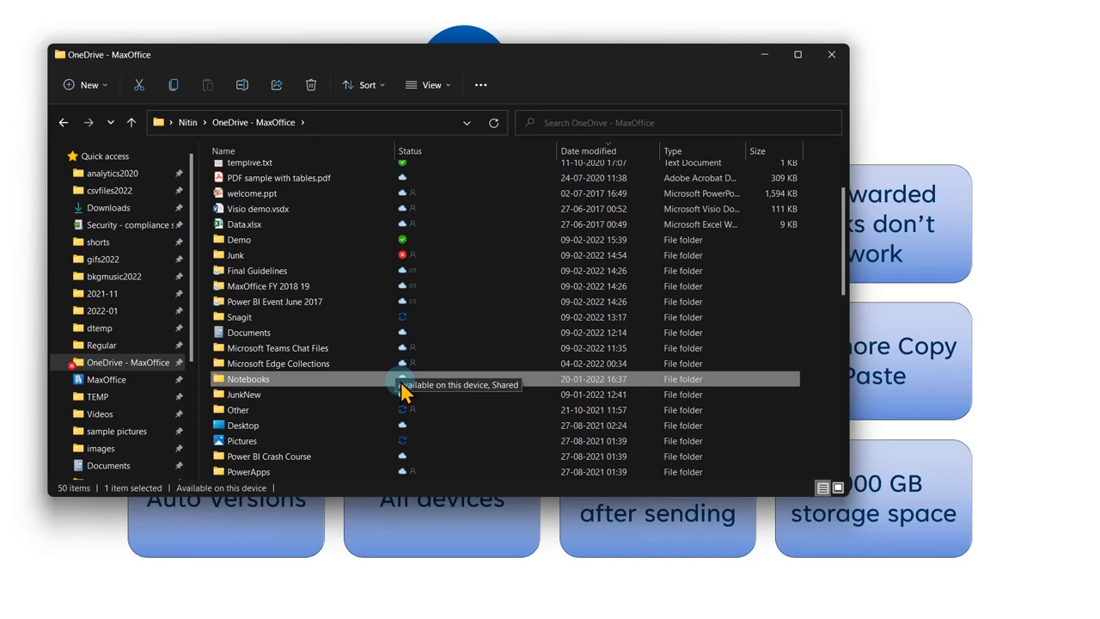
{"action": "left_click", "coordinate": [269, 255]}
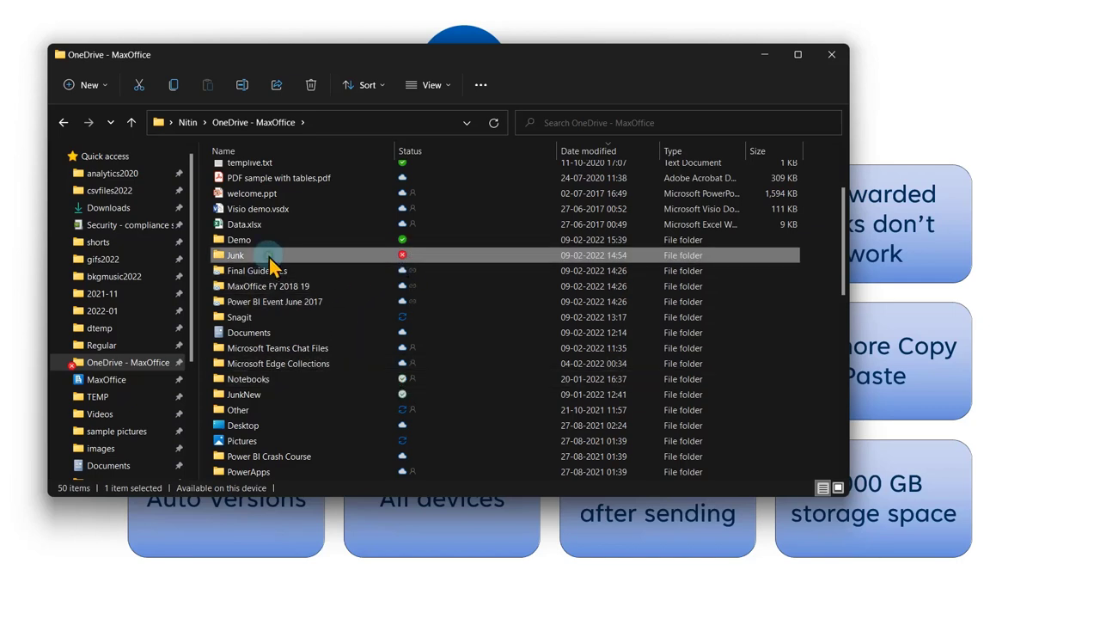
Open the Junk folder, scroll through its files, and close File Explorer.
{"action": "double_click", "coordinate": [269, 258]}
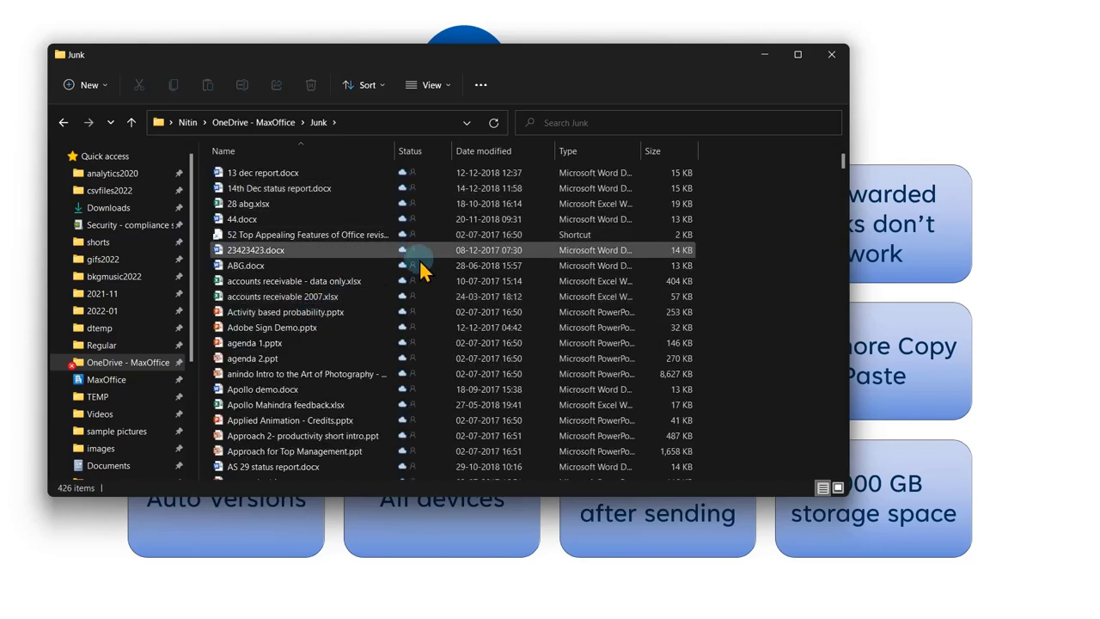
{"action": "scroll", "coordinate": [421, 266], "scroll_direction": "down", "scroll_amount": 20}
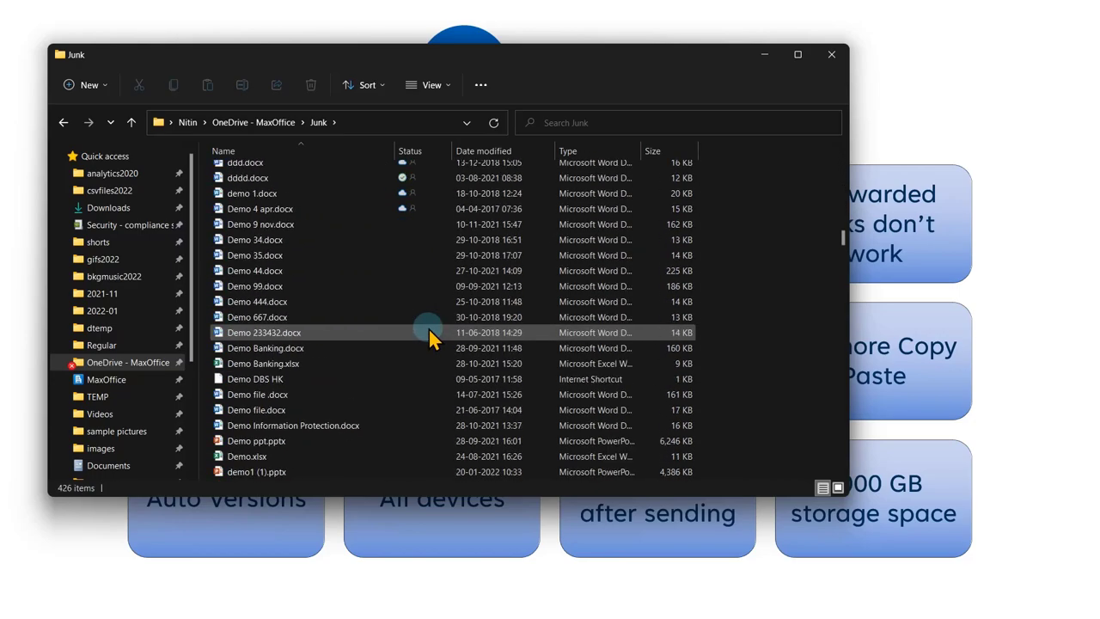
{"action": "scroll", "coordinate": [428, 328], "scroll_direction": "down", "scroll_amount": 20}
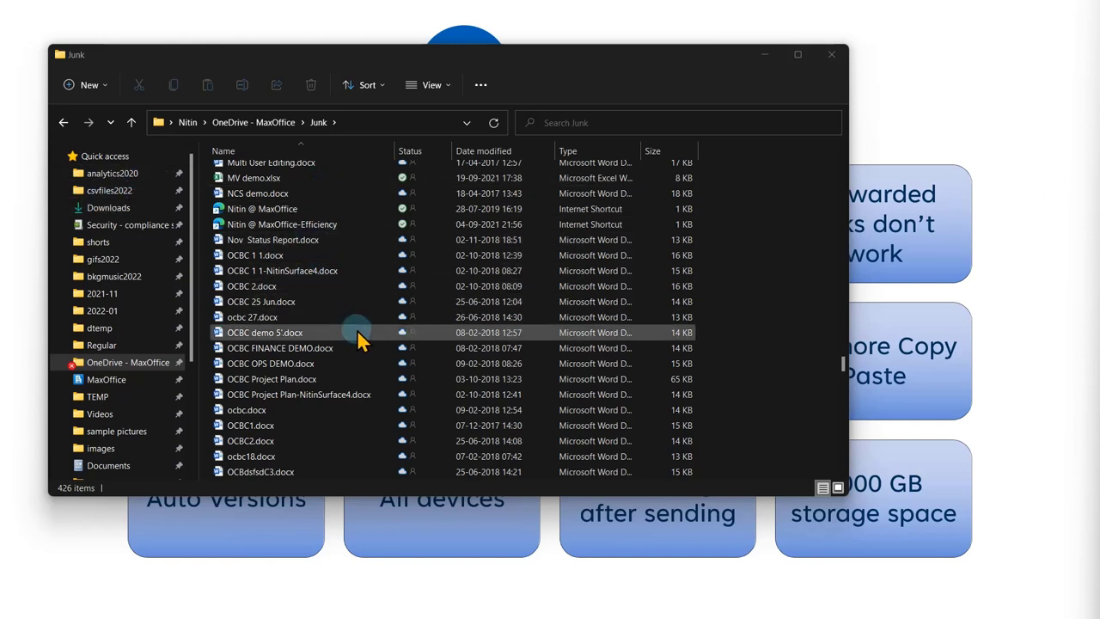
{"action": "left_click", "coordinate": [830, 58]}
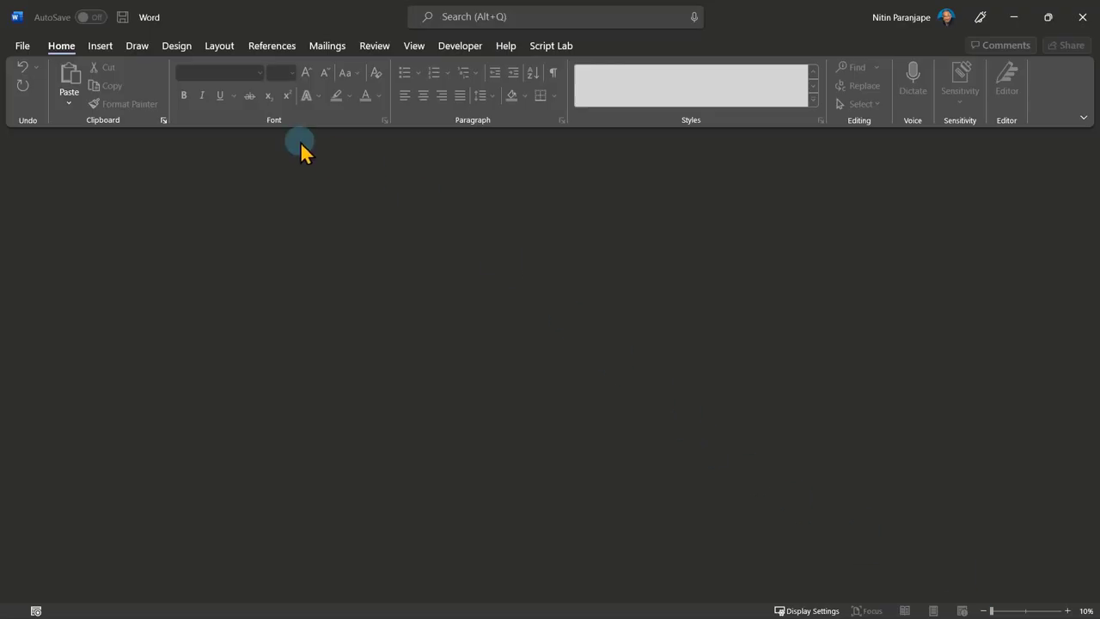
Reopen Demo SEA.docx from Recent and set the ribbon to Show tabs only.
{"action": "left_click", "coordinate": [25, 47]}
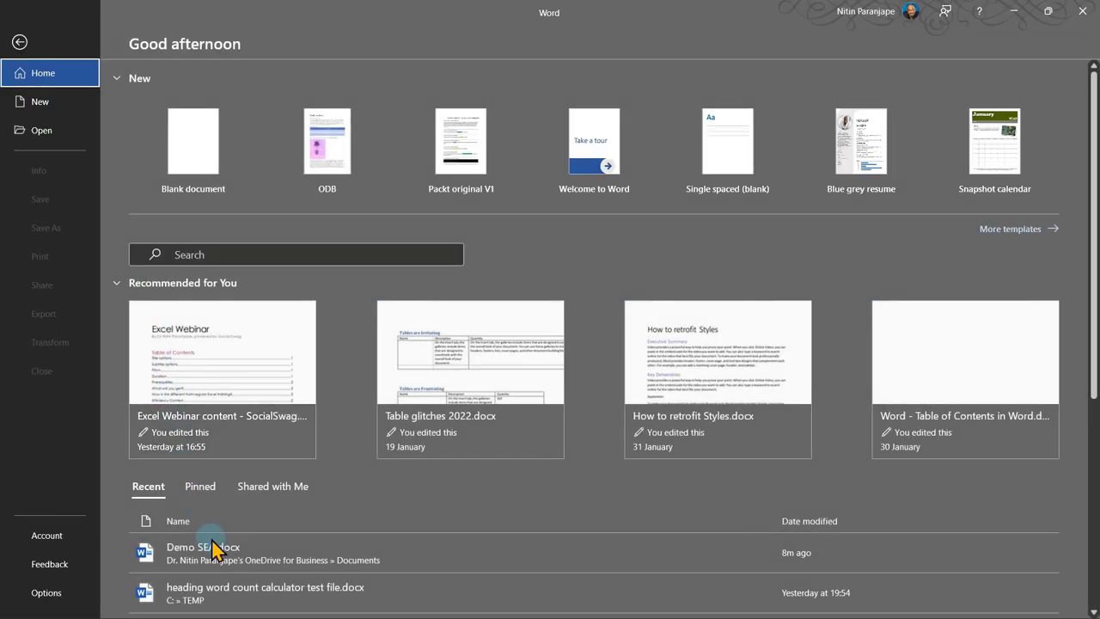
{"action": "left_click", "coordinate": [216, 555]}
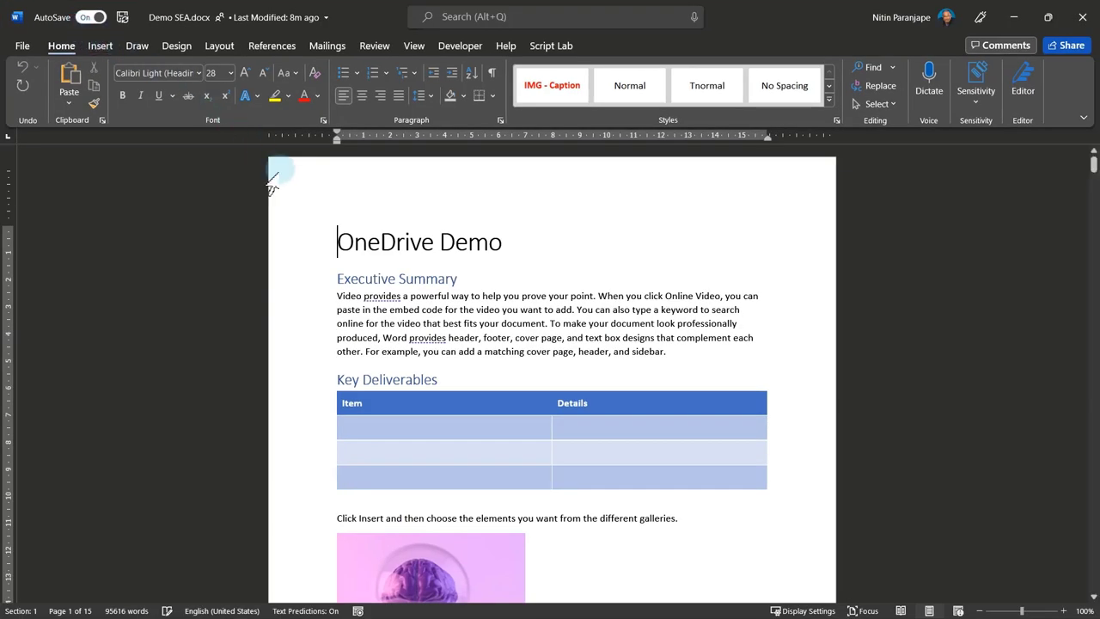
{"action": "left_click", "coordinate": [1084, 117]}
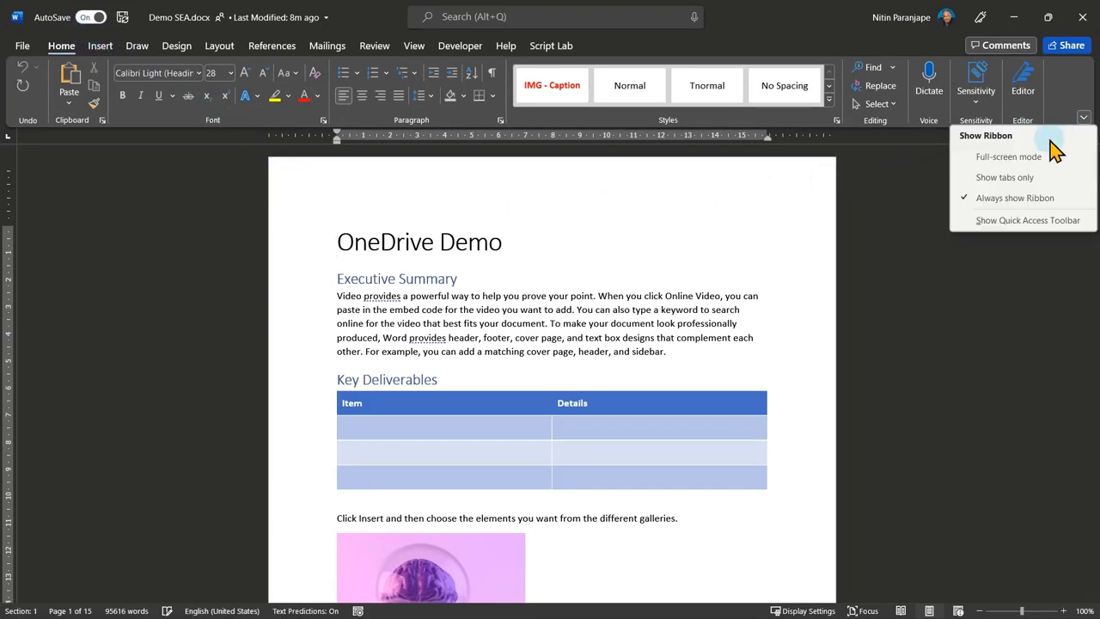
{"action": "left_click", "coordinate": [1013, 177]}
{"action": "left_click", "coordinate": [345, 107]}
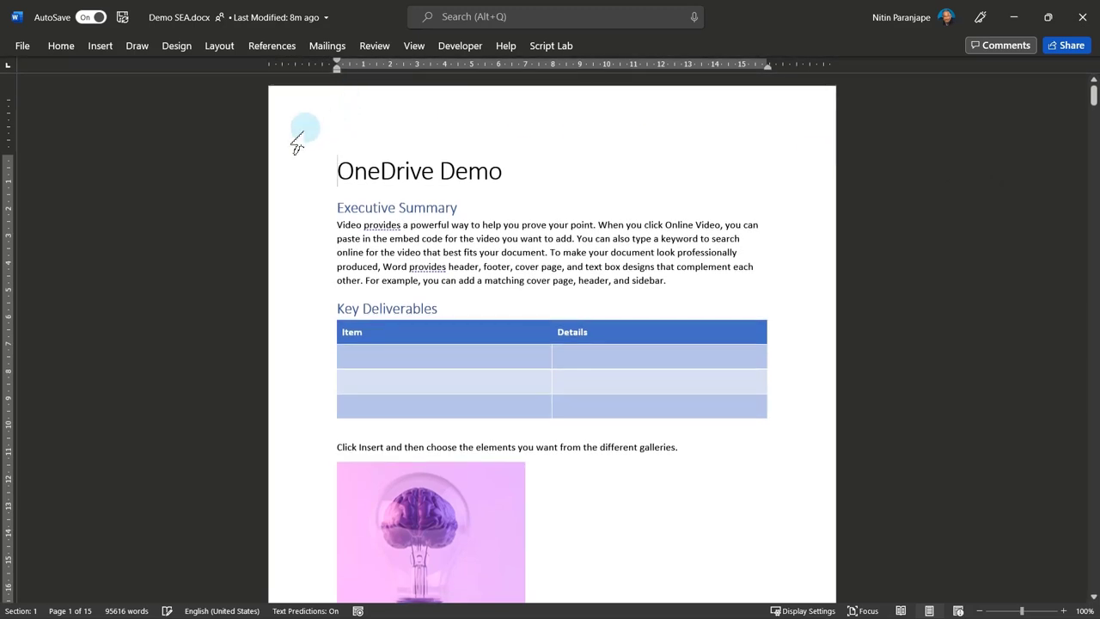
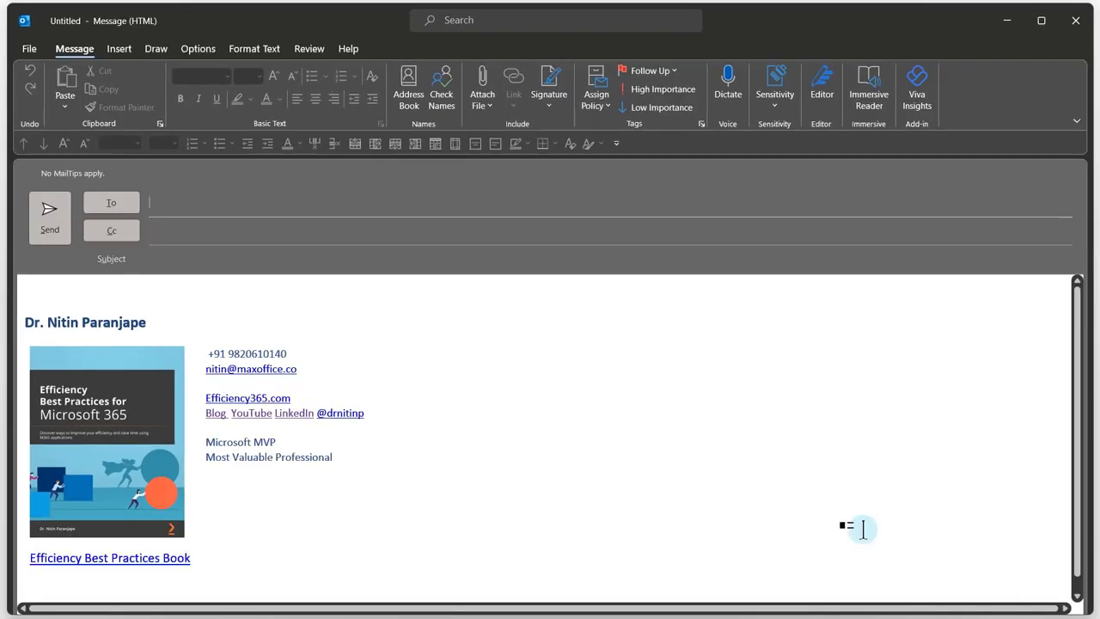
Attach Demo SEA.docx from Recent Items to the message as a shared link.
{"action": "left_click", "coordinate": [124, 50]}
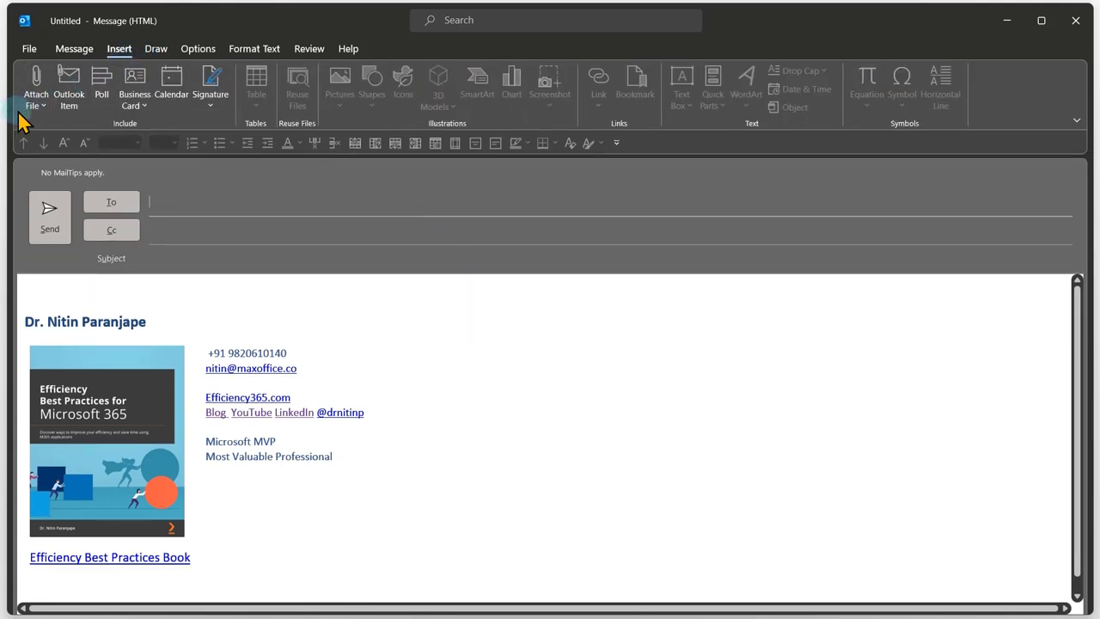
{"action": "left_click", "coordinate": [34, 111]}
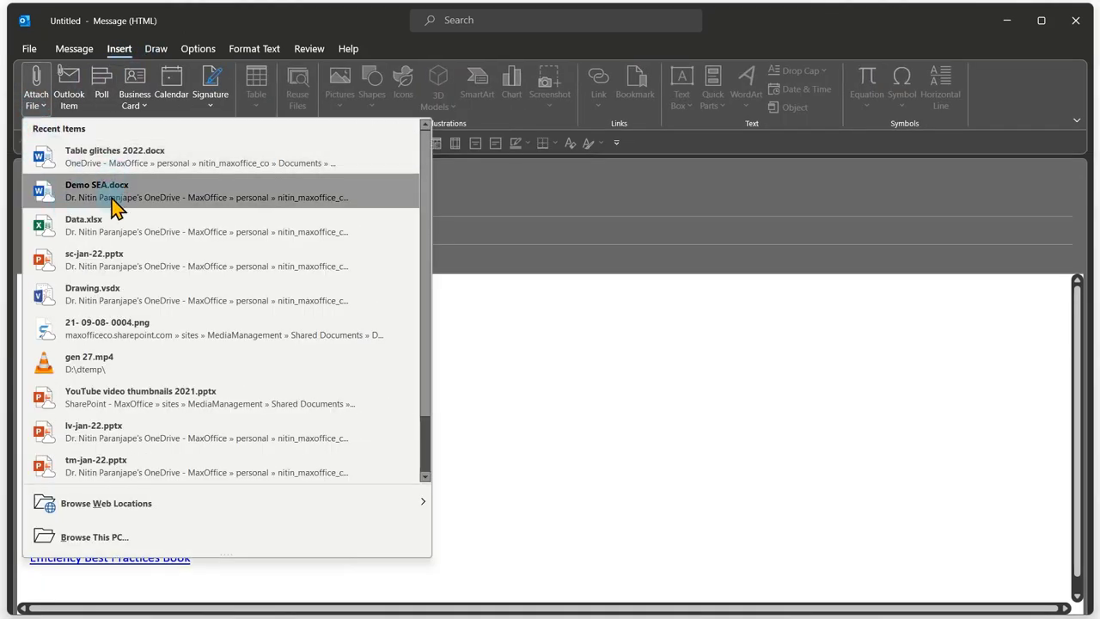
{"action": "left_click", "coordinate": [142, 206]}
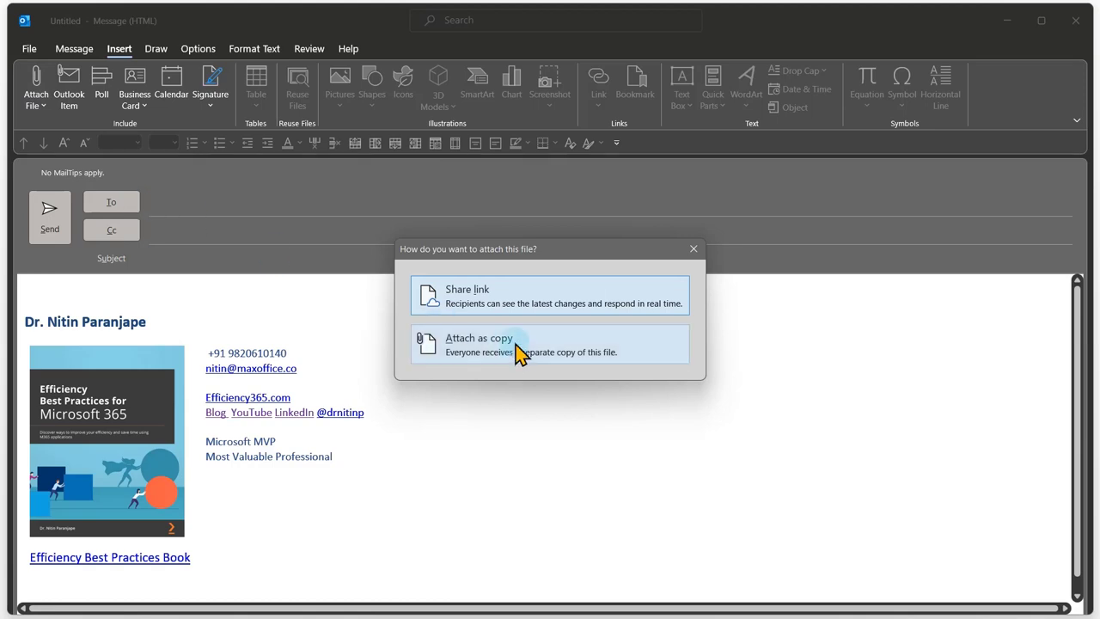
{"action": "left_click", "coordinate": [522, 311]}
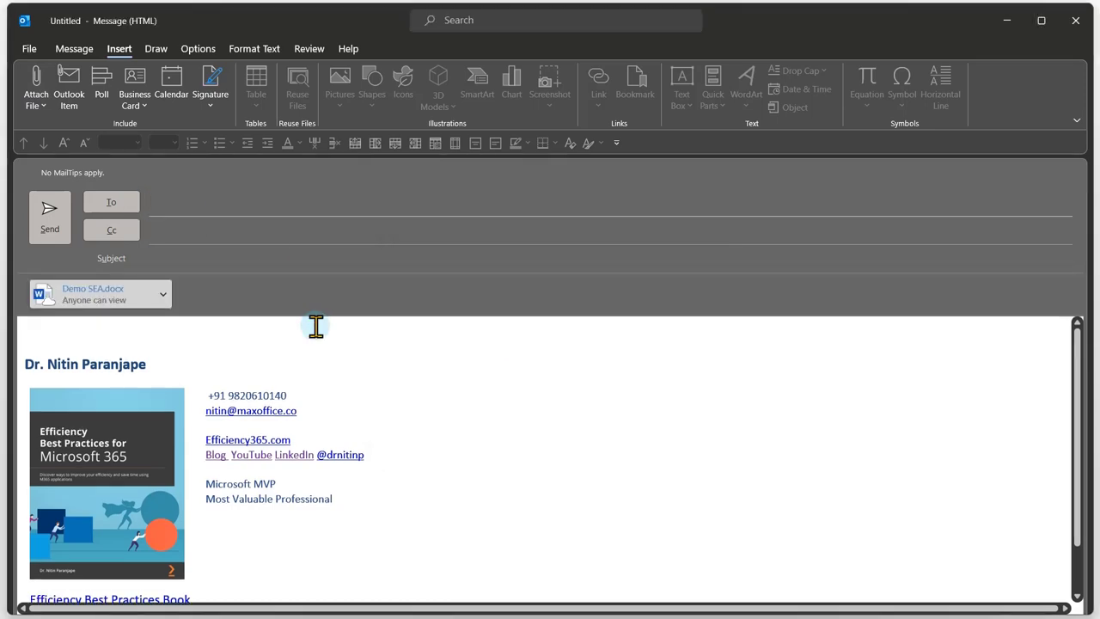
Address the message to the suggested colleague in the To field.
{"action": "left_click", "coordinate": [209, 200]}
{"action": "type", "text": "she"}
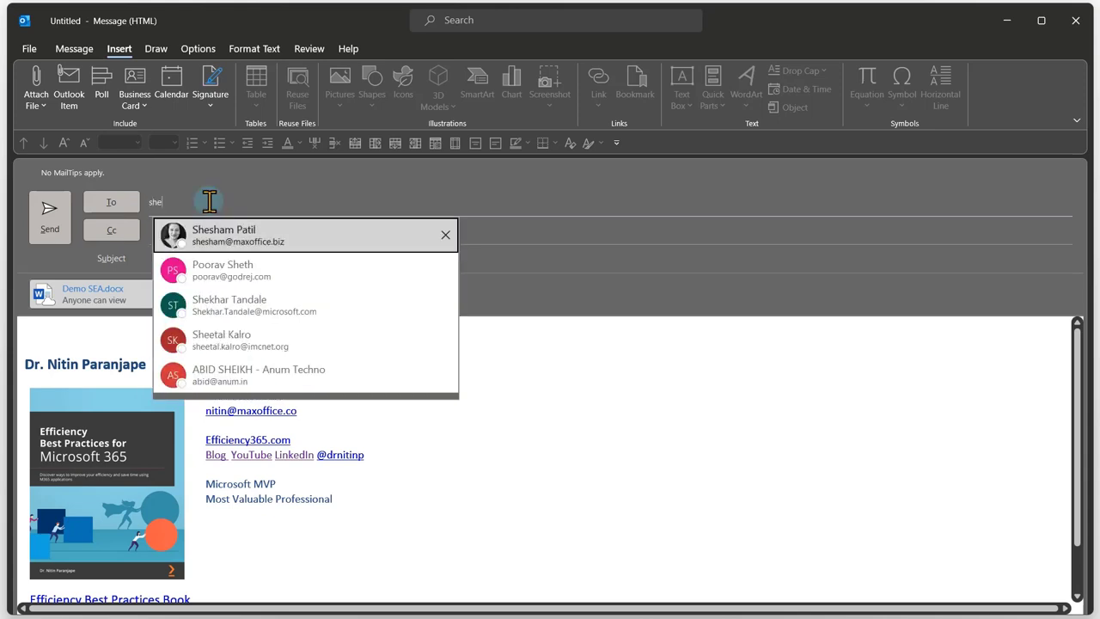
{"action": "key", "text": "Return"}
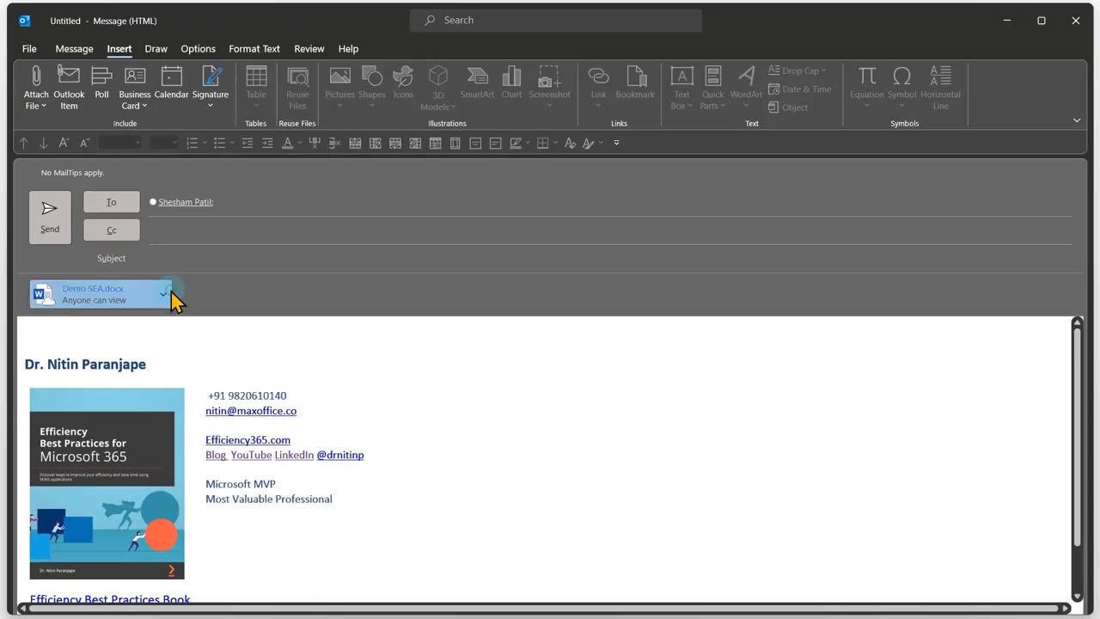
{"action": "left_click", "coordinate": [341, 196]}
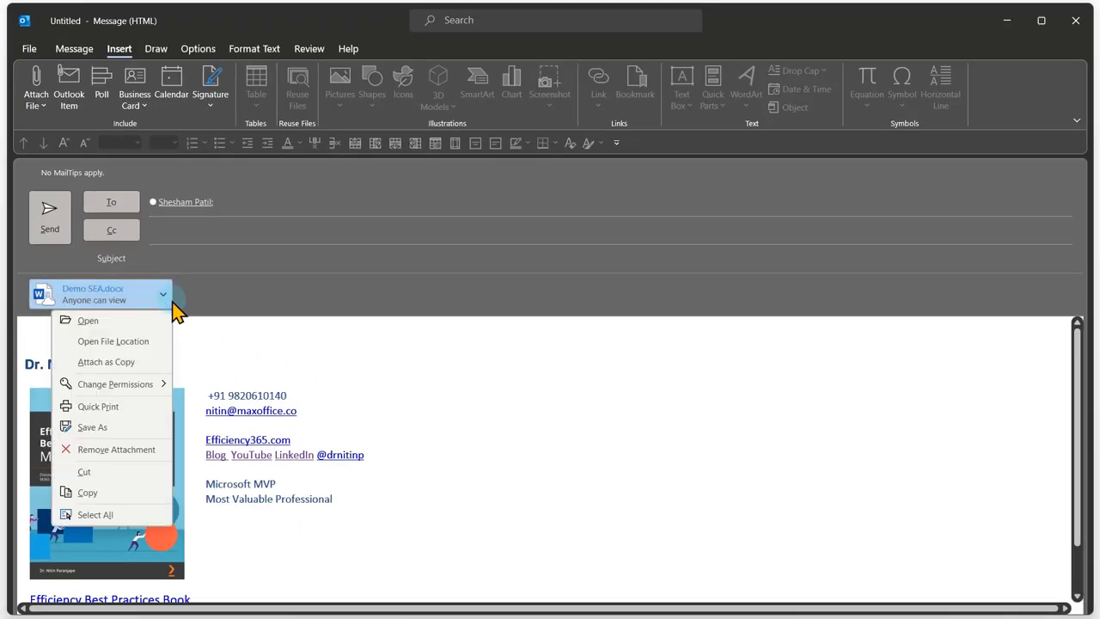
{"action": "left_click", "coordinate": [152, 386]}
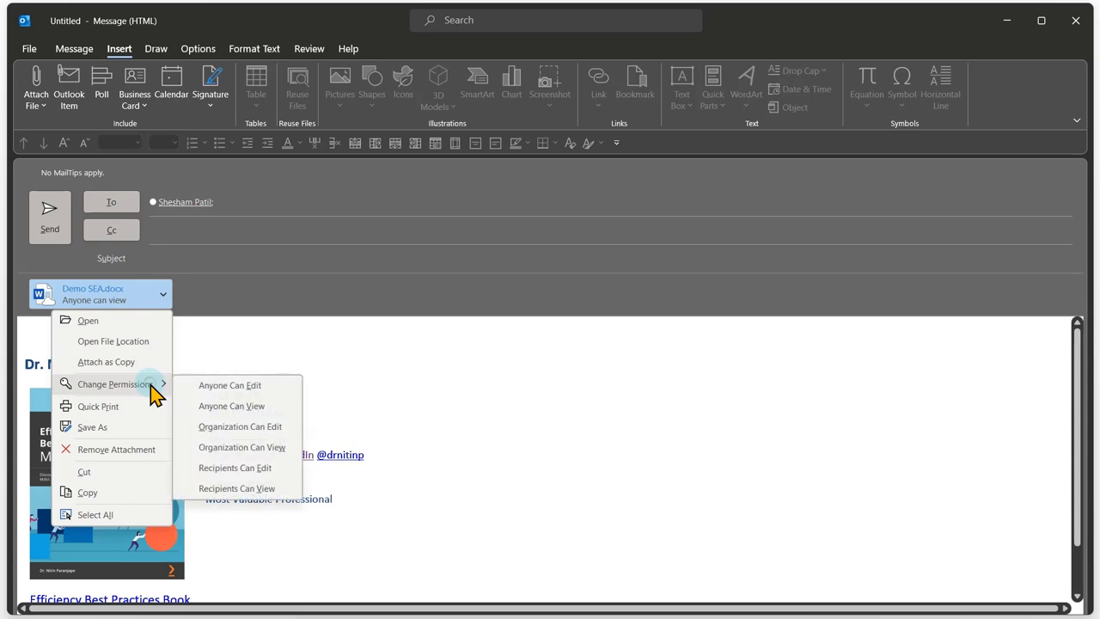
{"action": "left_click", "coordinate": [246, 470]}
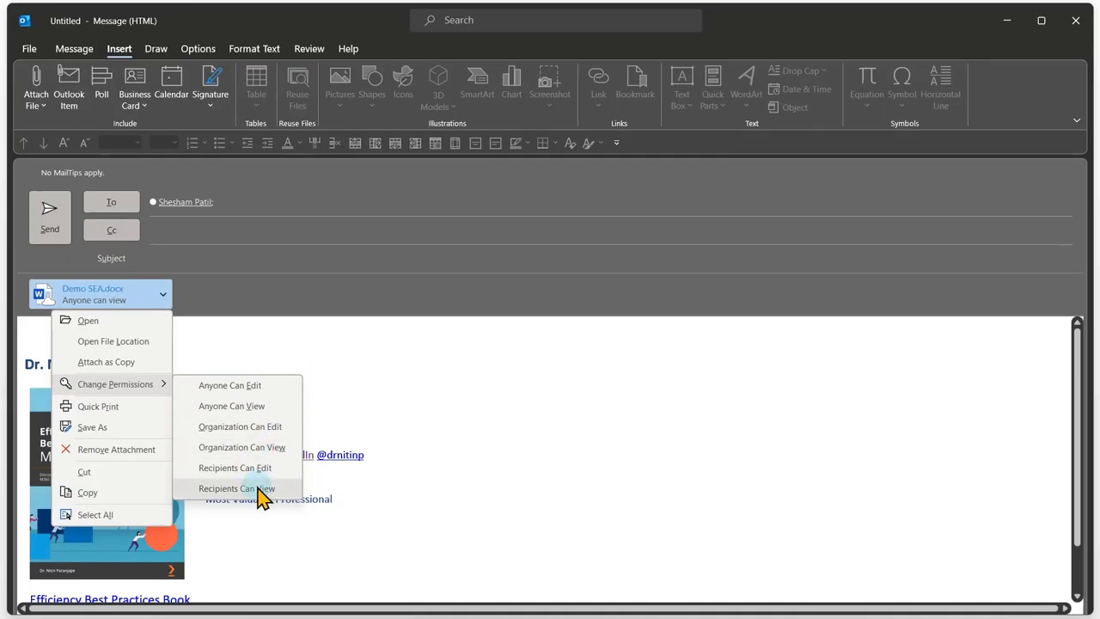
{"action": "left_click", "coordinate": [362, 396]}
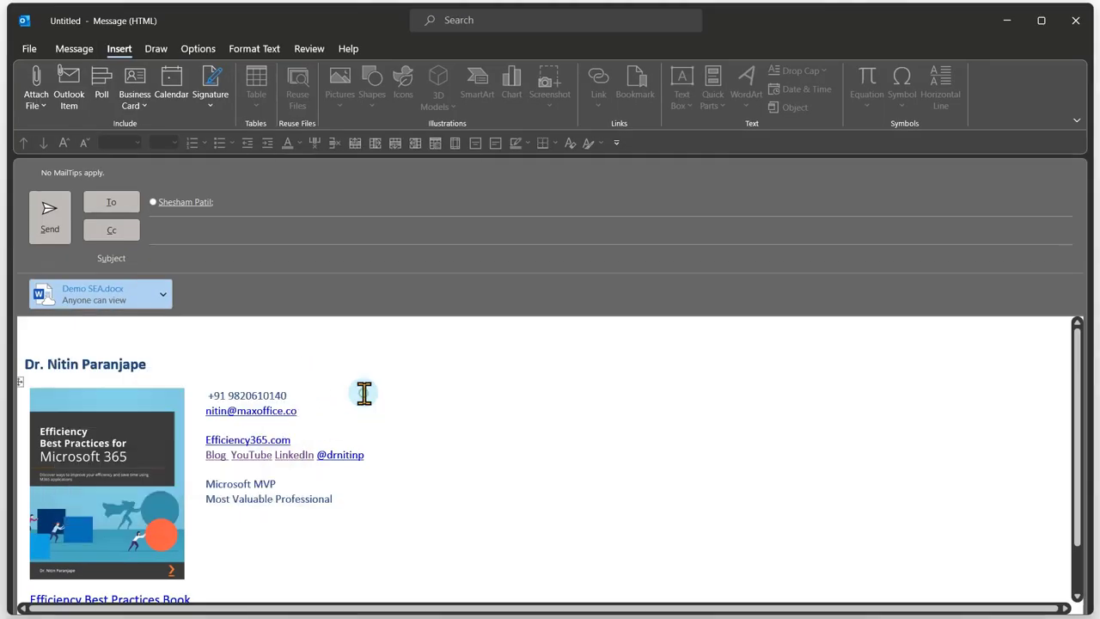
{"action": "left_click", "coordinate": [1075, 20]}
Discard the Outlook draft and open Word's share link settings for Demo SEA.docx.
{"action": "left_click", "coordinate": [557, 356]}
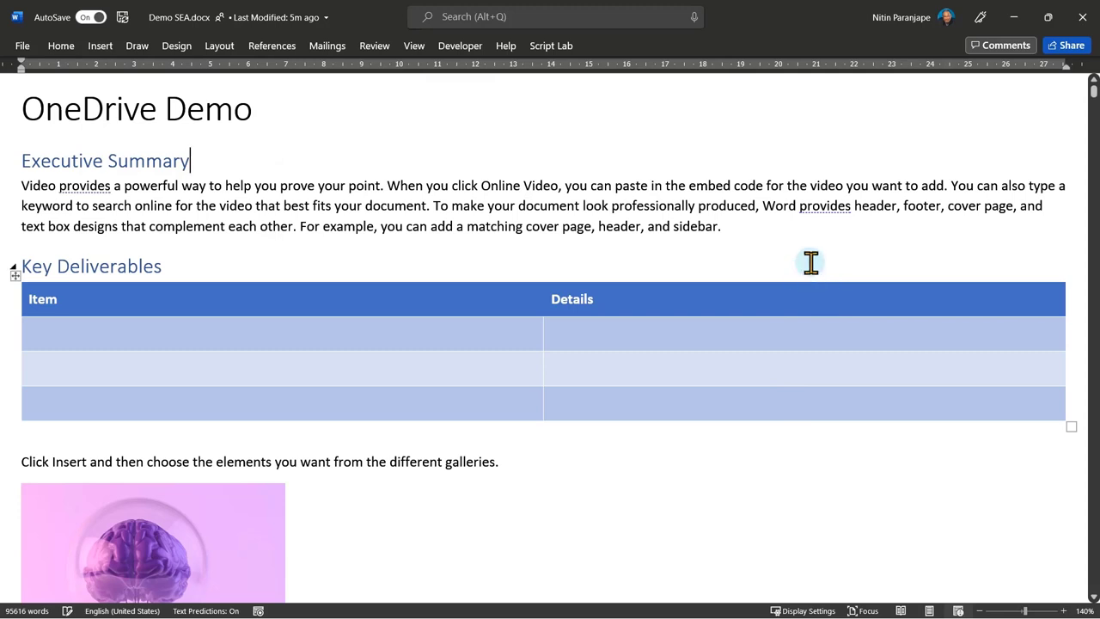
{"action": "left_click", "coordinate": [1072, 46]}
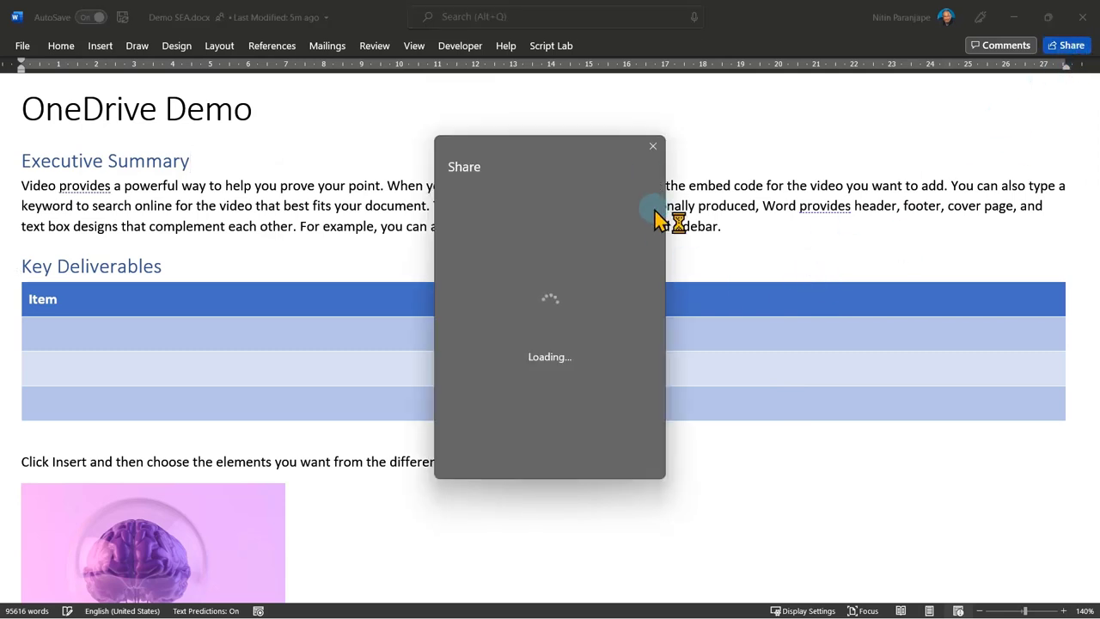
{"action": "left_click", "coordinate": [602, 245]}
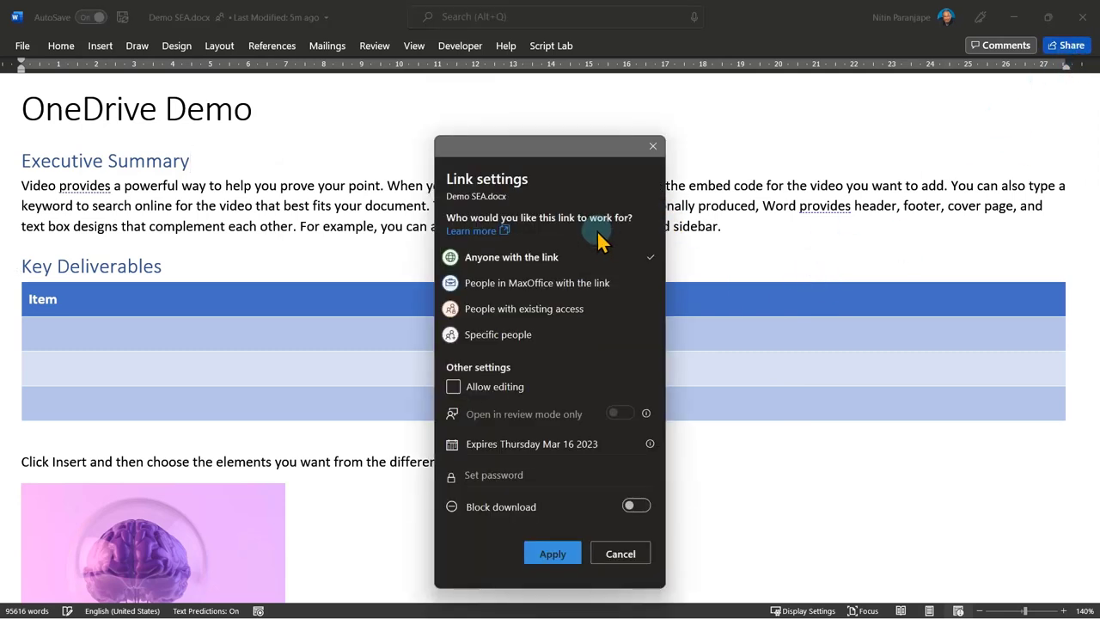
Limit the link to specific people with editing allowed and downloads not blocked, then apply.
{"action": "left_click", "coordinate": [514, 337]}
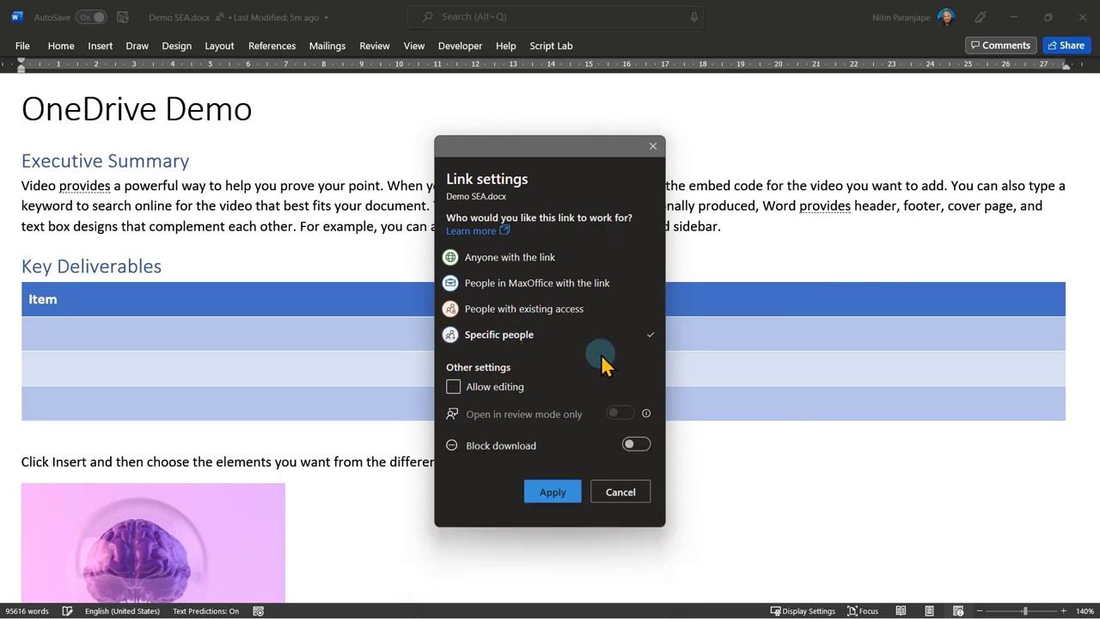
{"action": "left_click", "coordinate": [488, 399]}
{"action": "left_click", "coordinate": [507, 391]}
{"action": "left_click", "coordinate": [636, 445]}
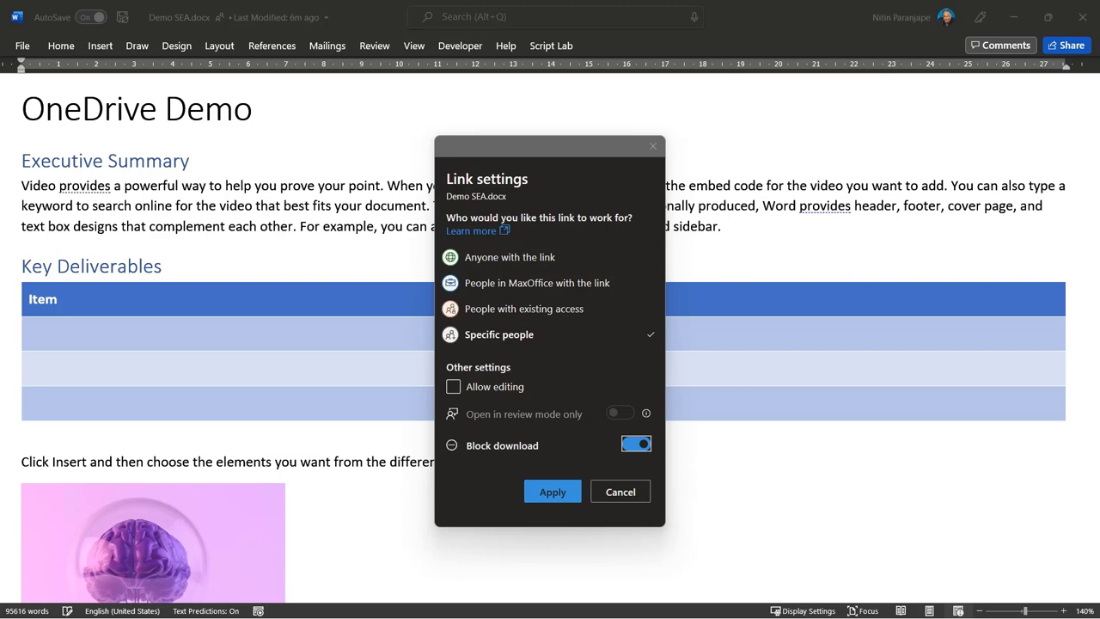
{"action": "left_click", "coordinate": [642, 444]}
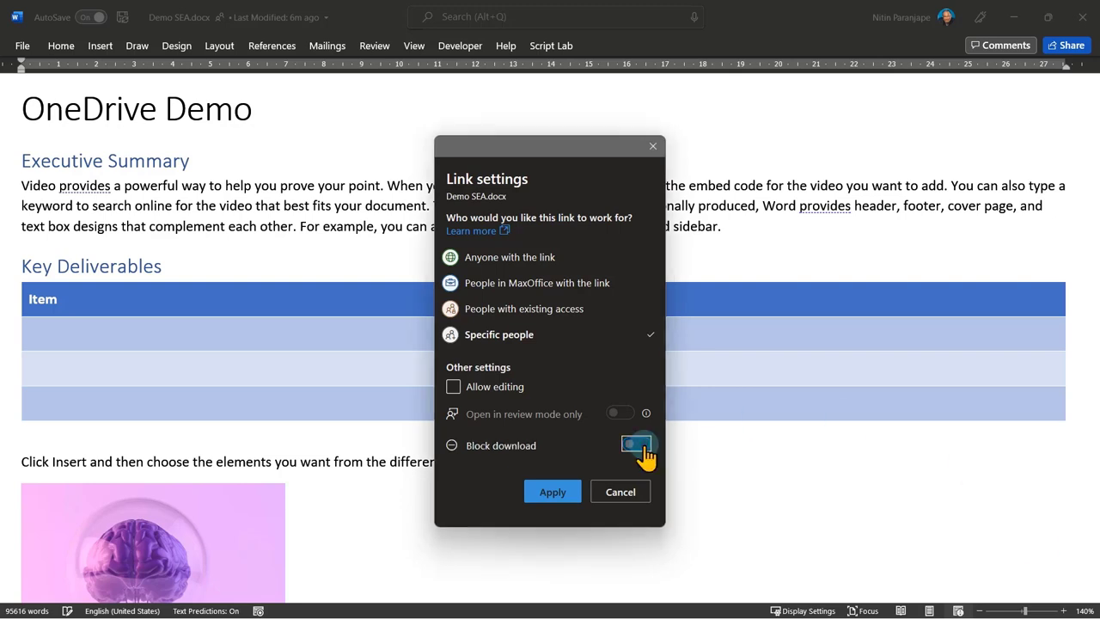
{"action": "left_click", "coordinate": [483, 392]}
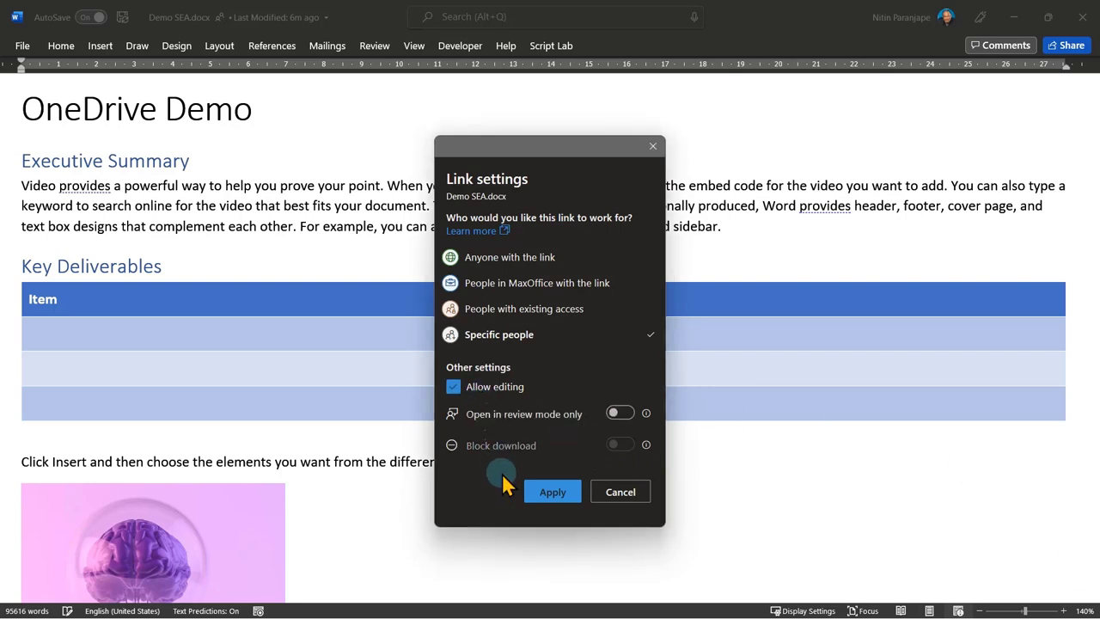
{"action": "left_click", "coordinate": [531, 492]}
{"action": "left_click", "coordinate": [492, 270]}
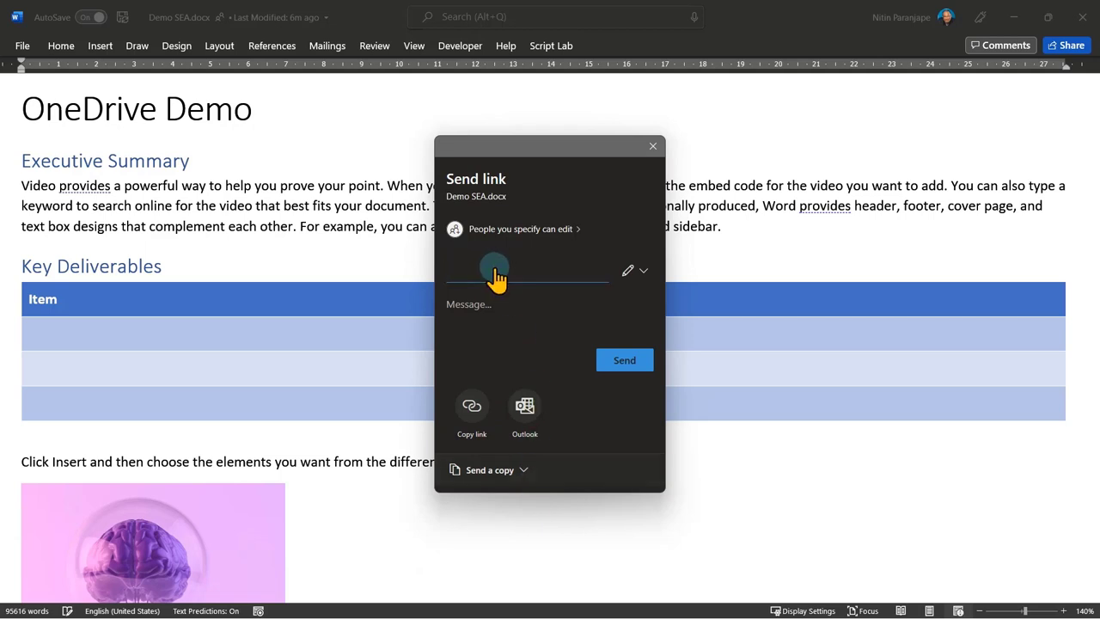
Add the suggested colleague, the Asst contact and the external vendor's Gmail address as link recipients.
{"action": "type", "text": "she"}
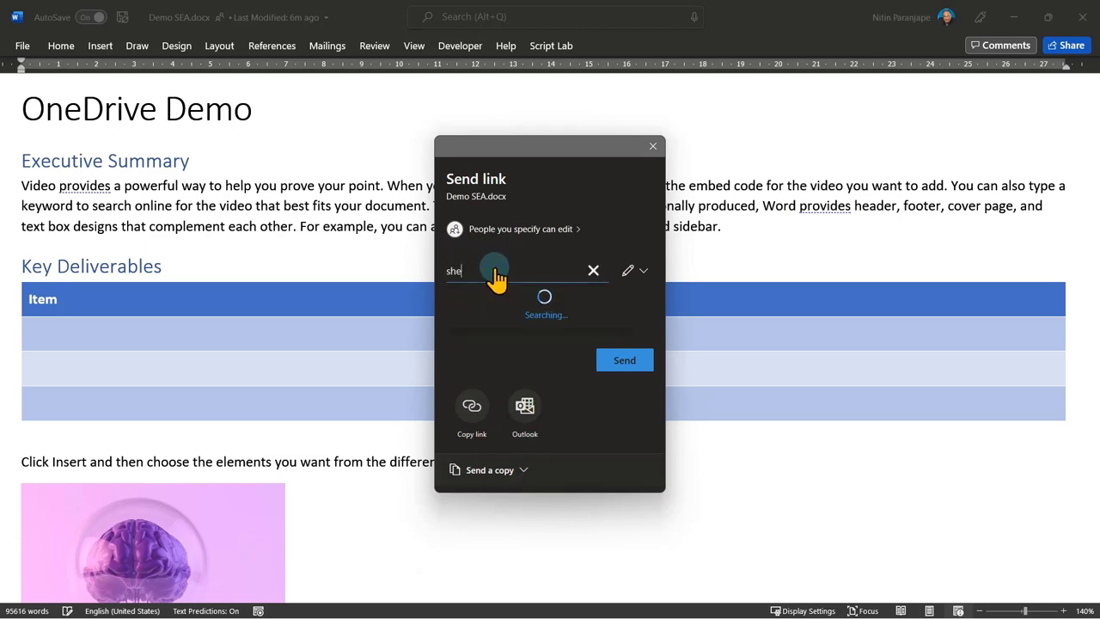
{"action": "left_click", "coordinate": [605, 316]}
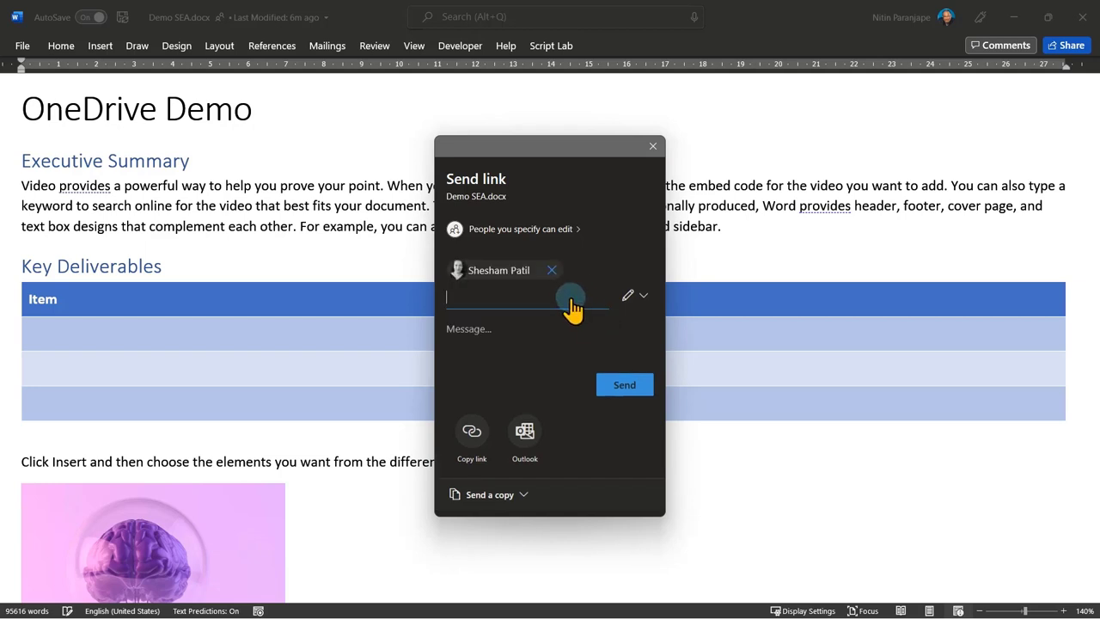
{"action": "type", "text": "asst"}
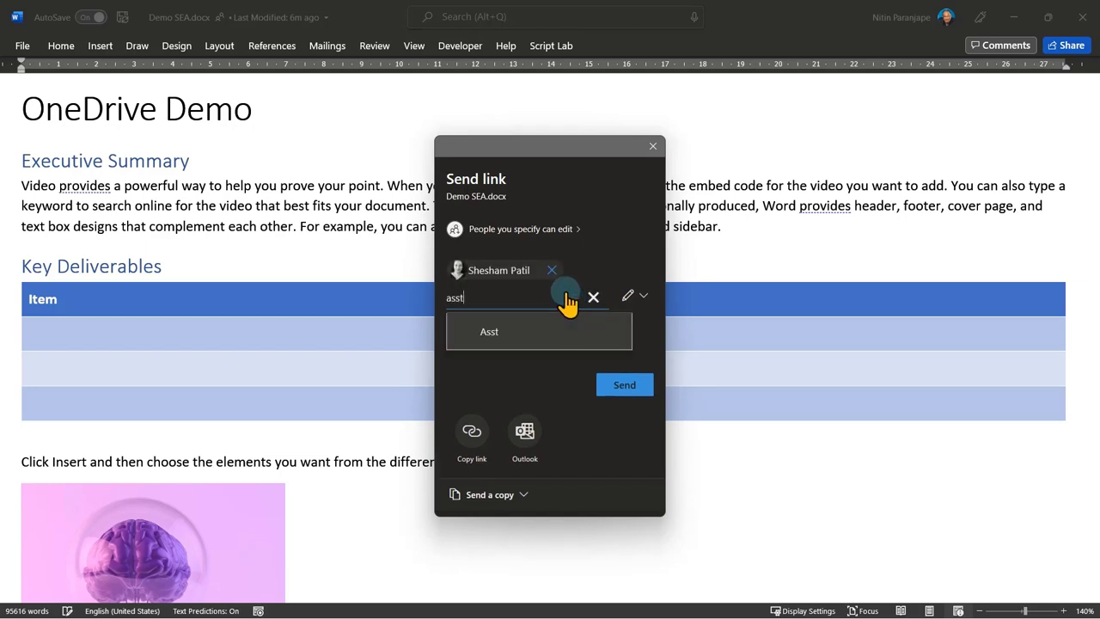
{"action": "left_click", "coordinate": [521, 336]}
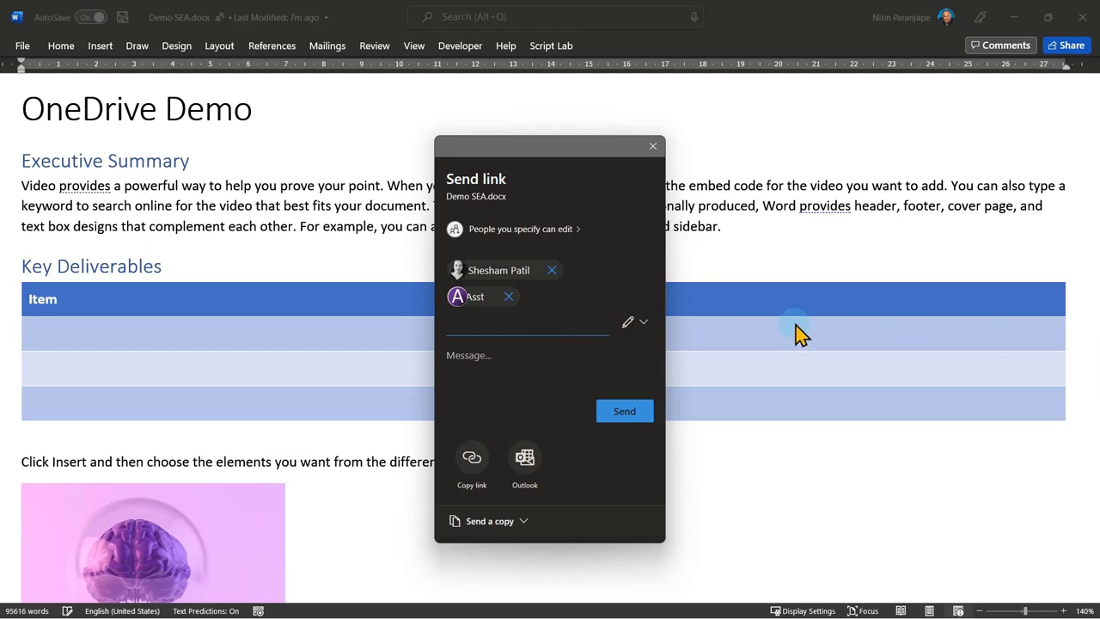
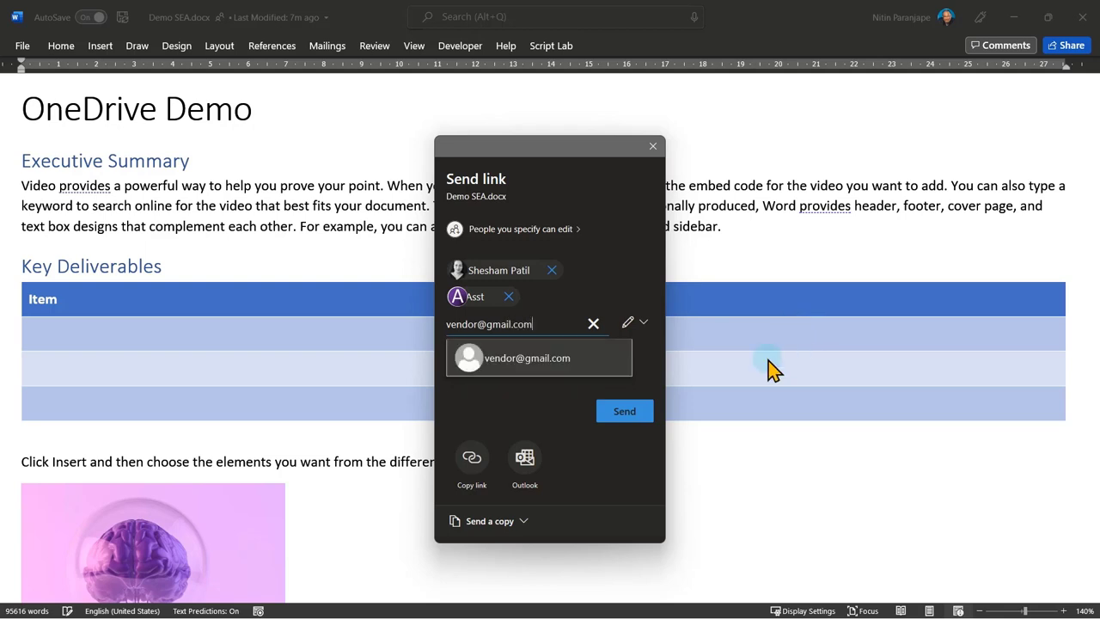
{"action": "left_click", "coordinate": [610, 358]}
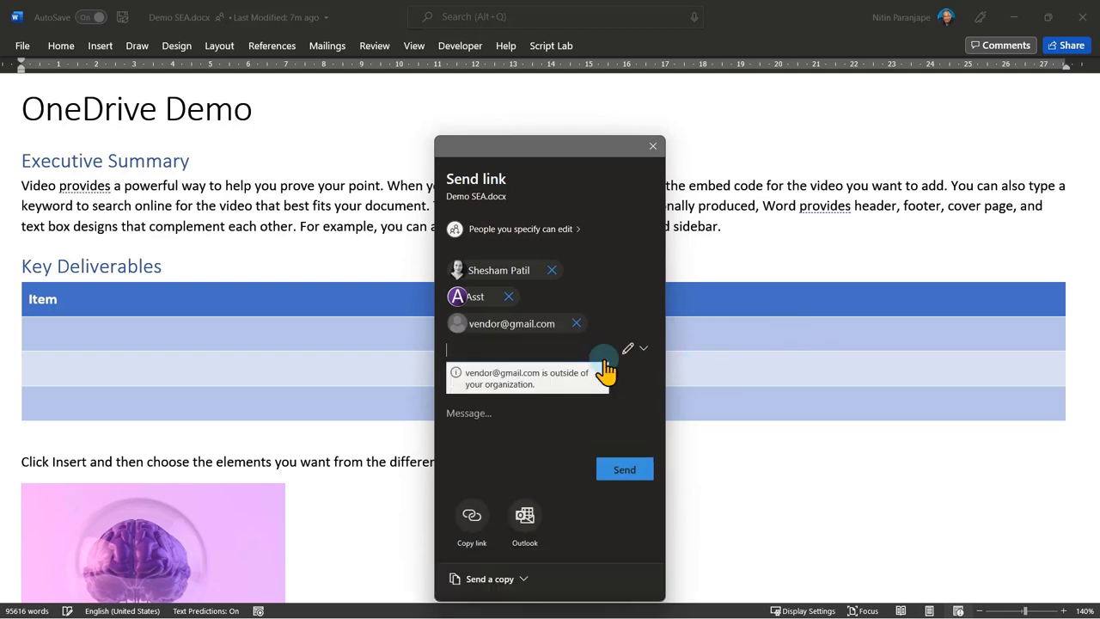
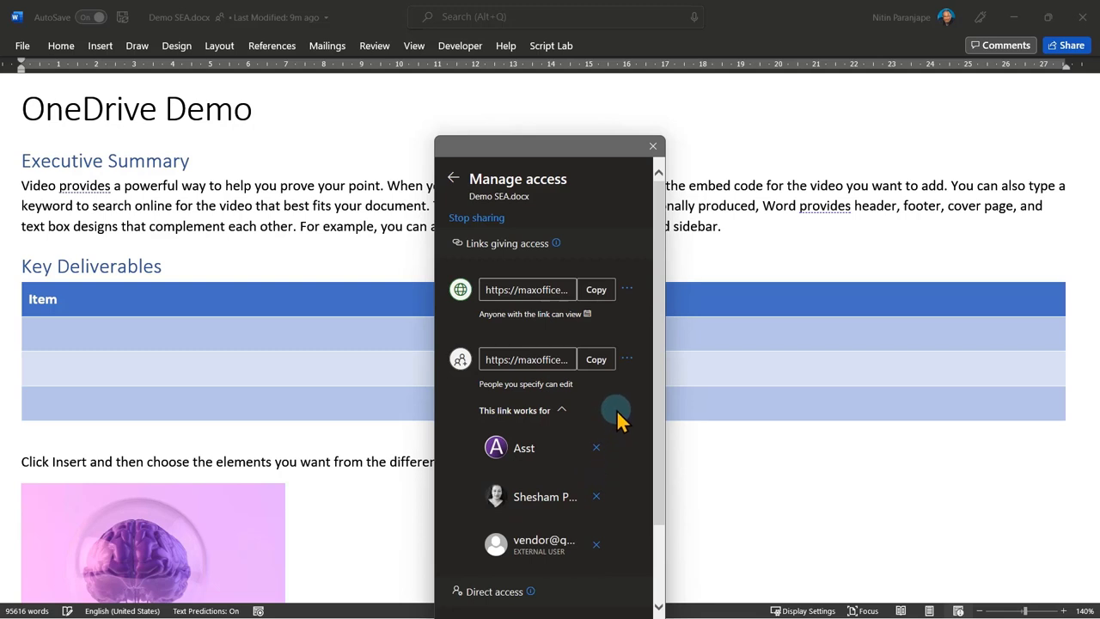
Review the specific-people edit link's settings for Demo SEA.docx, then close Manage access.
{"action": "left_click", "coordinate": [627, 362]}
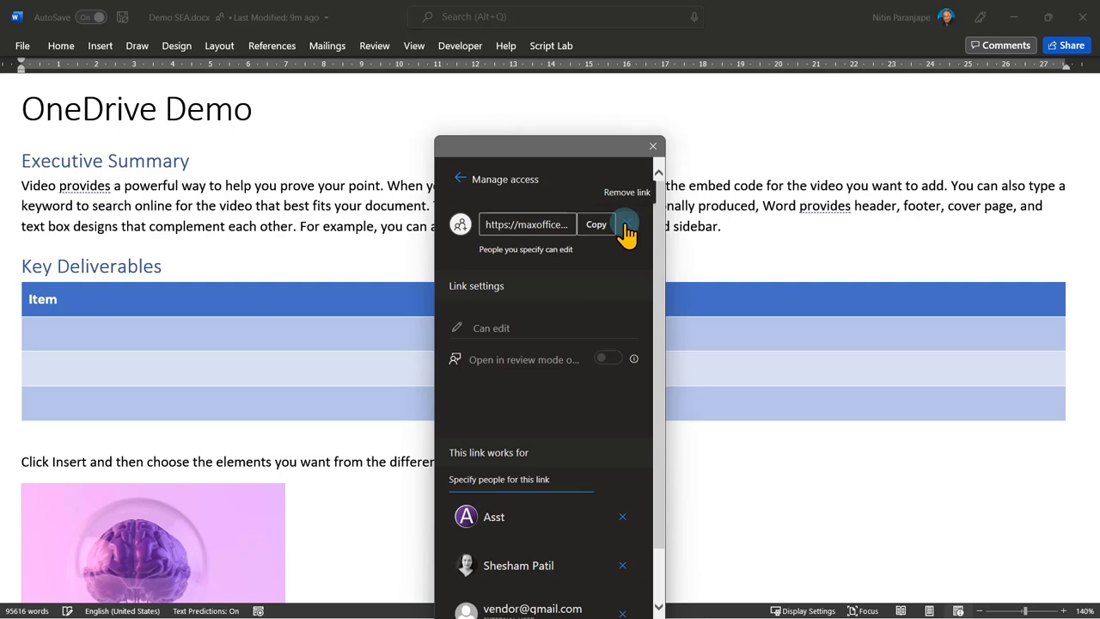
{"action": "left_click", "coordinate": [460, 180]}
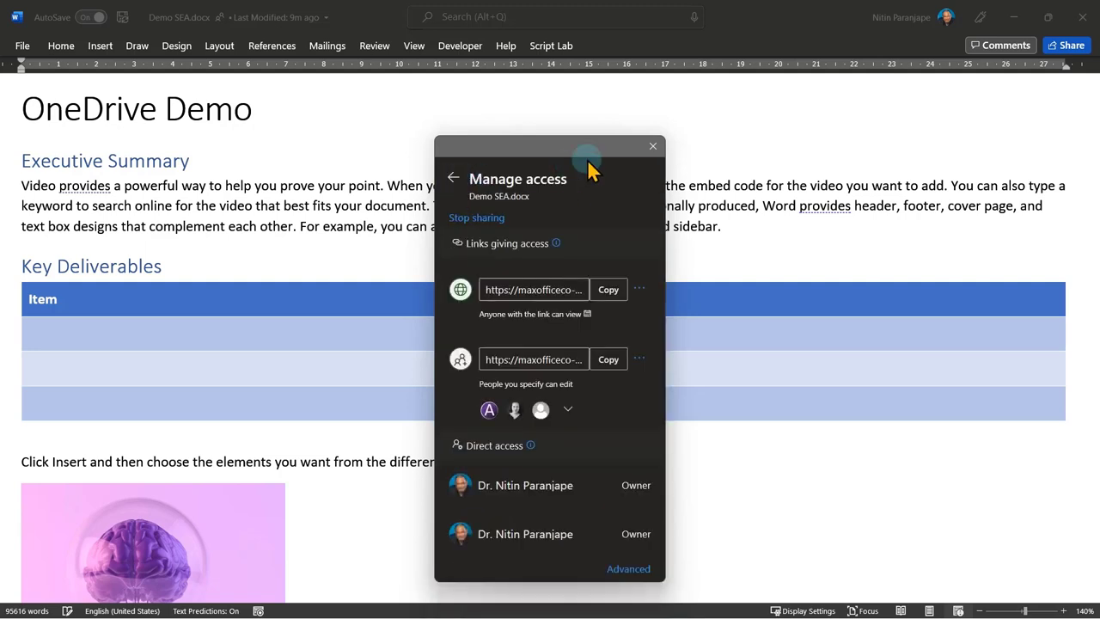
{"action": "left_click", "coordinate": [652, 146]}
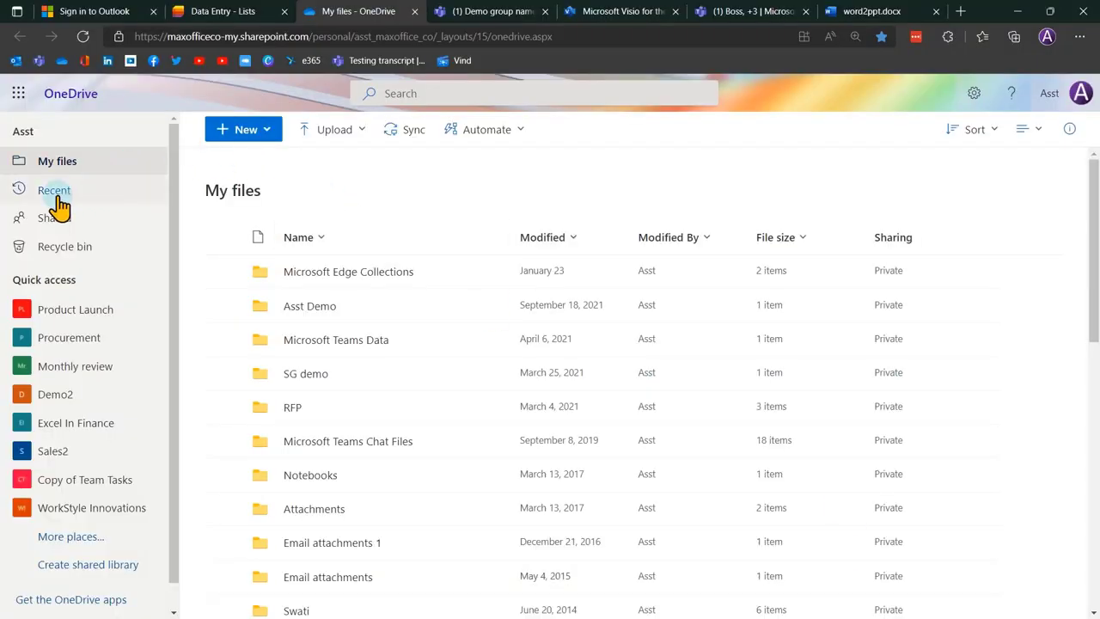
Show OneDrive's Shared by you list of files.
{"action": "left_click", "coordinate": [62, 220]}
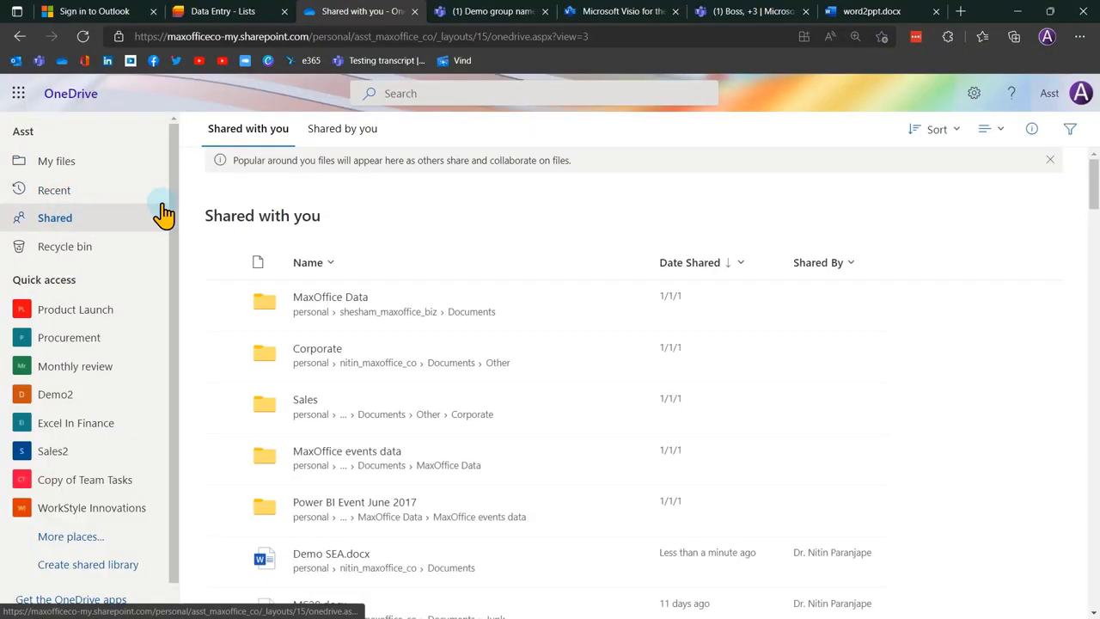
{"action": "left_click", "coordinate": [356, 138]}
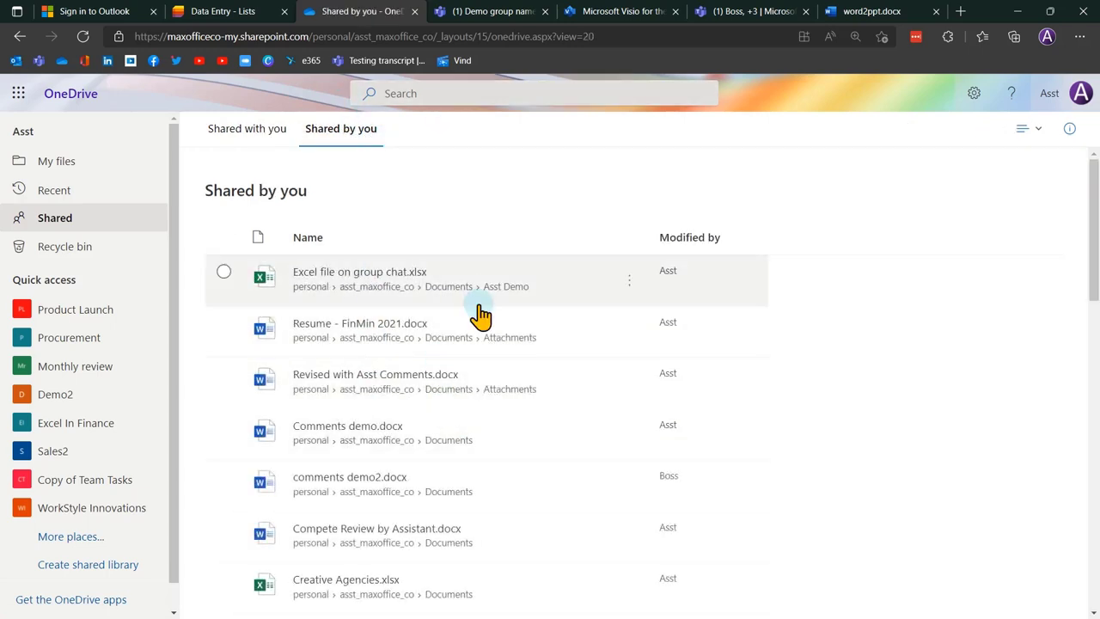
{"action": "mouse_move", "coordinate": [570, 440]}
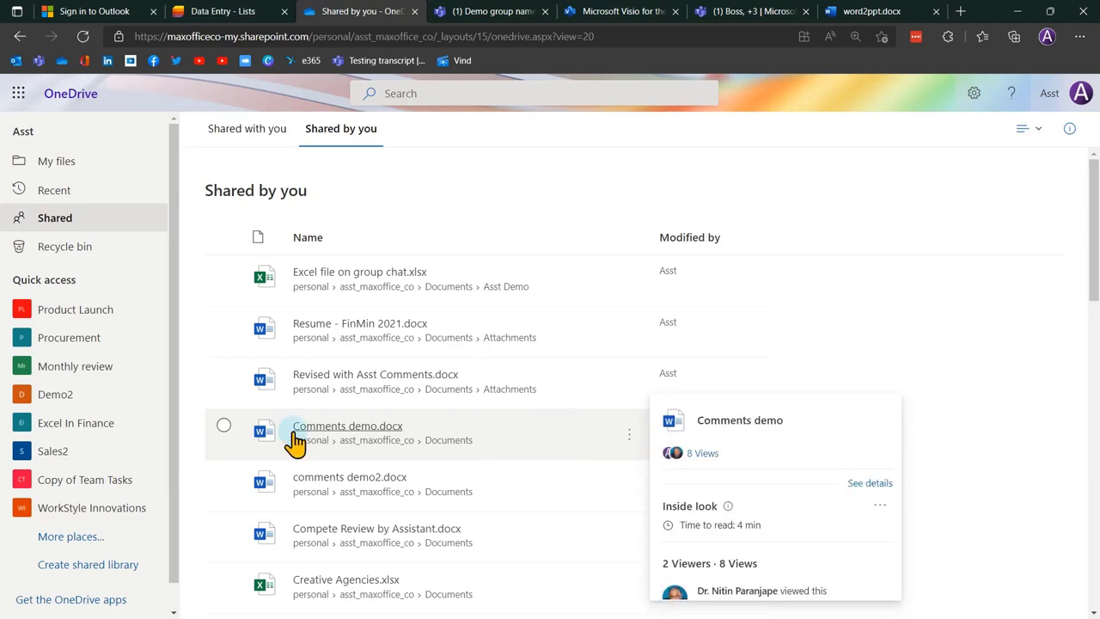
Check who has access to Comments demo.docx in its details pane, then switch to File Explorer.
{"action": "left_click", "coordinate": [223, 427]}
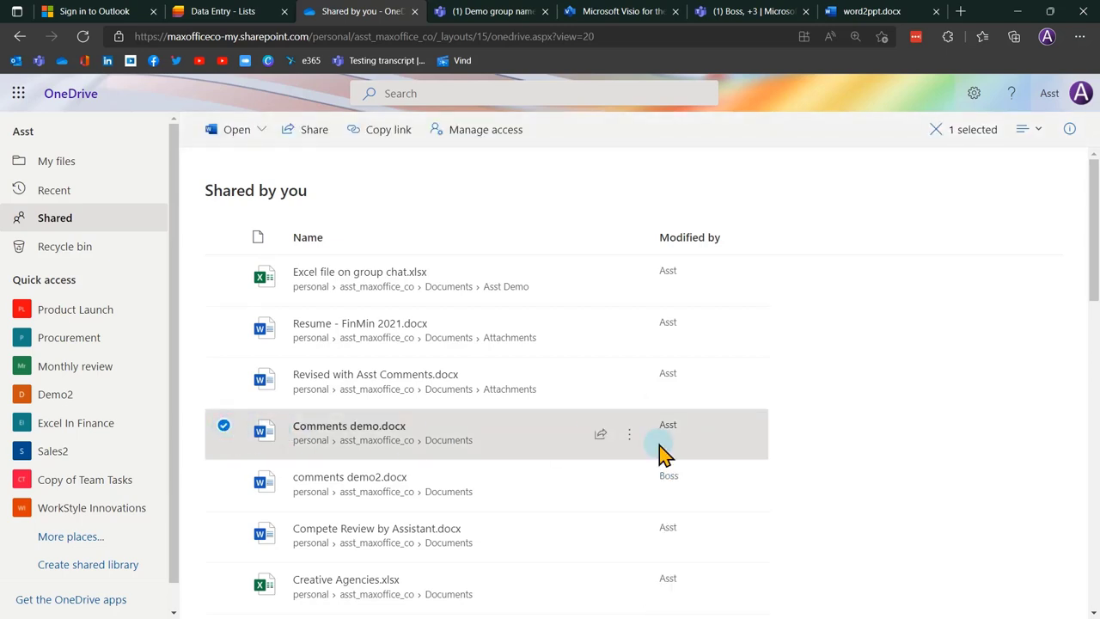
{"action": "left_click", "coordinate": [1072, 130]}
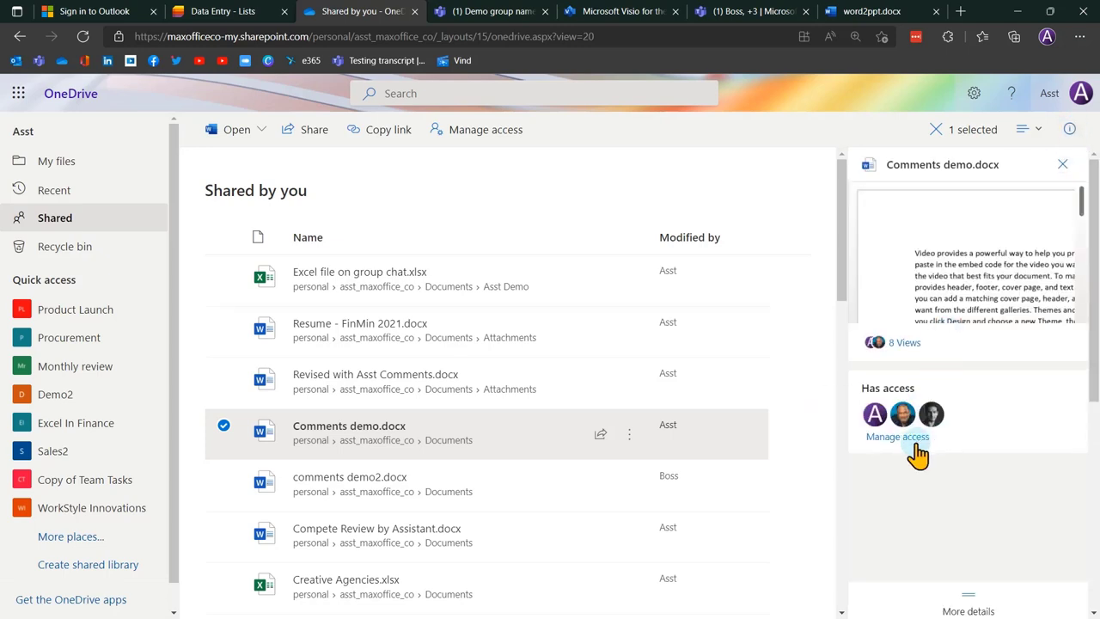
{"action": "left_click", "coordinate": [913, 440]}
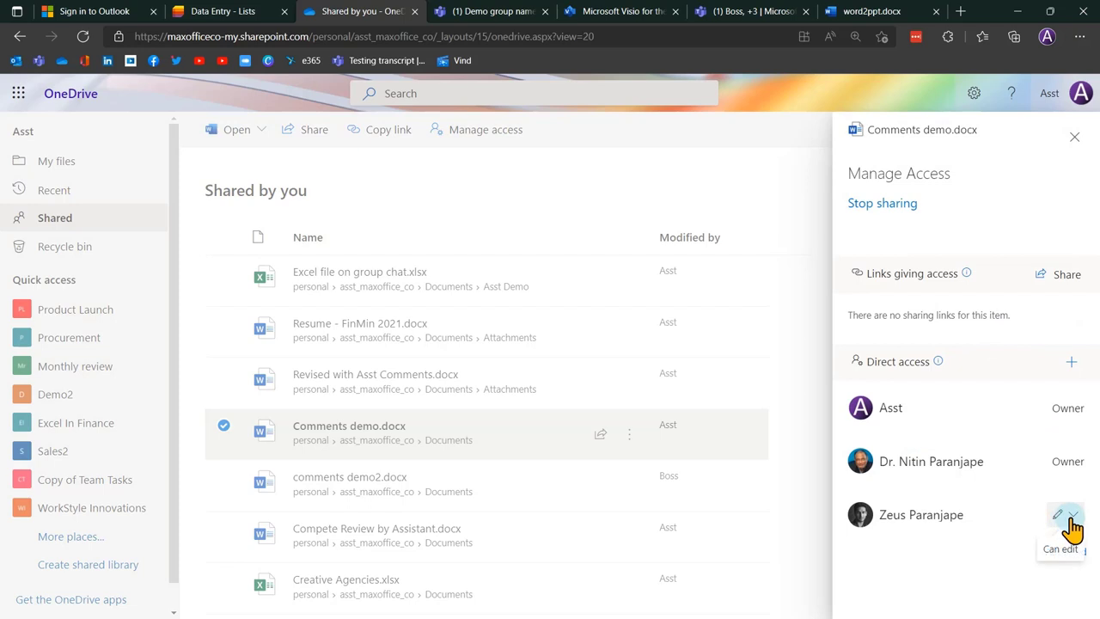
{"action": "left_click", "coordinate": [1074, 138]}
{"action": "left_click", "coordinate": [916, 506]}
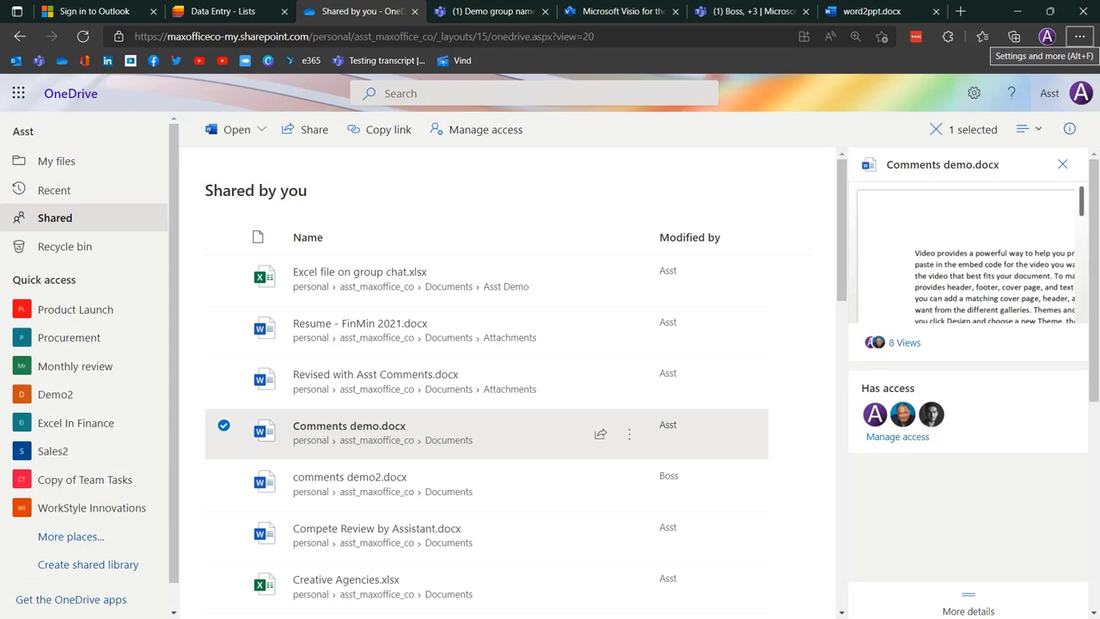
{"action": "key", "text": "alt+Tab"}
In the OneDrive - MaxOffice folder, browse the file actions for Demo SEA.docx and templive.txt.
{"action": "scroll", "coordinate": [325, 284], "scroll_direction": "down", "scroll_amount": 5}
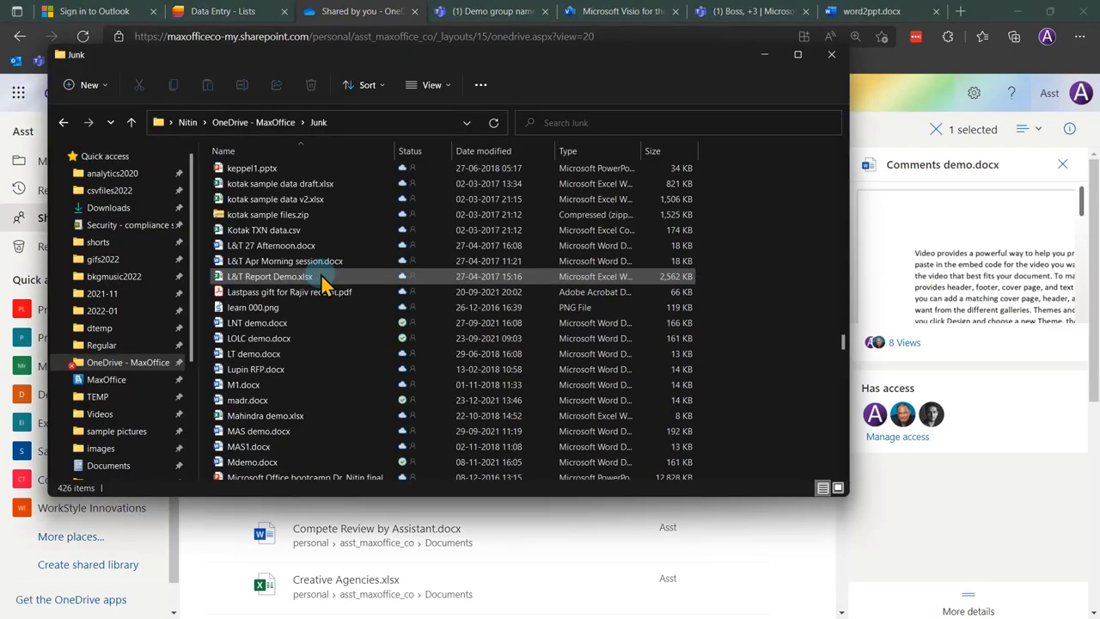
{"action": "scroll", "coordinate": [324, 283], "scroll_direction": "up", "scroll_amount": 20}
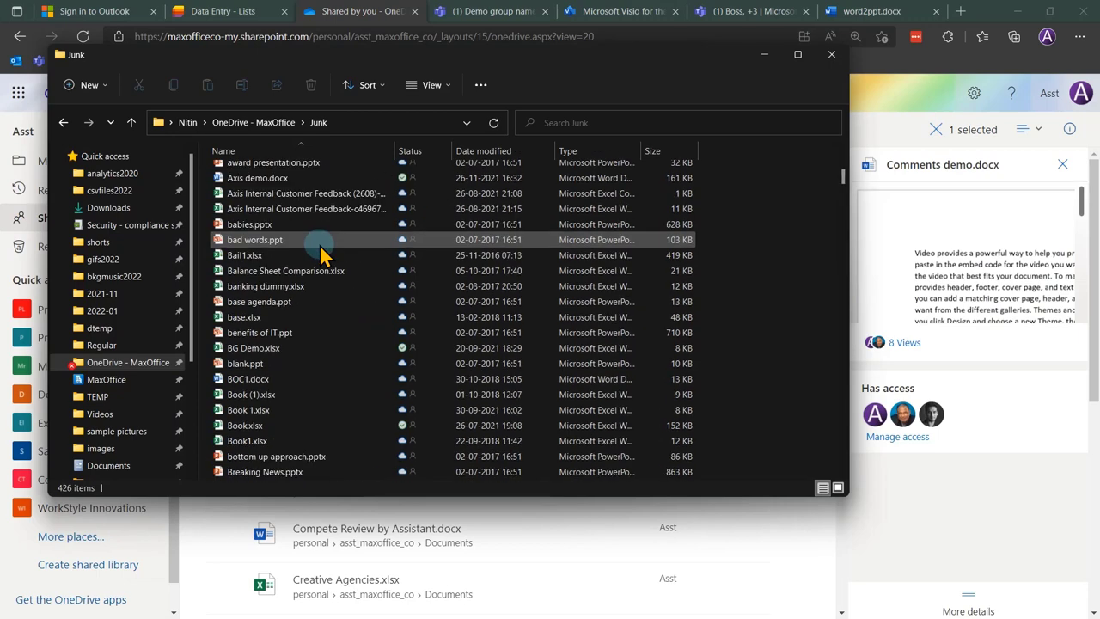
{"action": "left_click", "coordinate": [163, 362]}
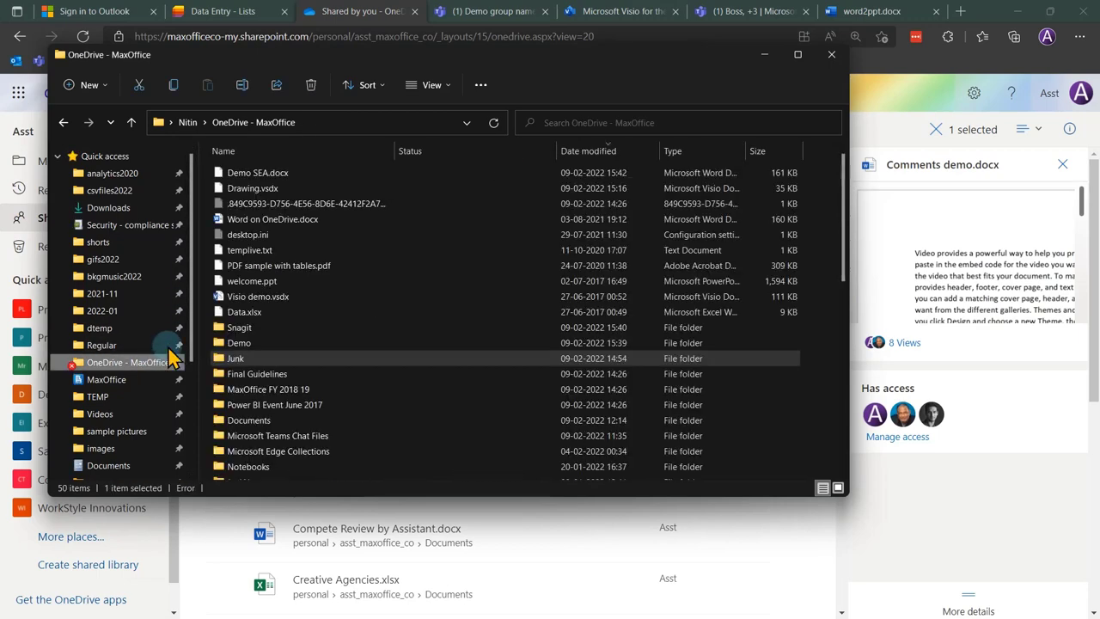
{"action": "left_click", "coordinate": [273, 173]}
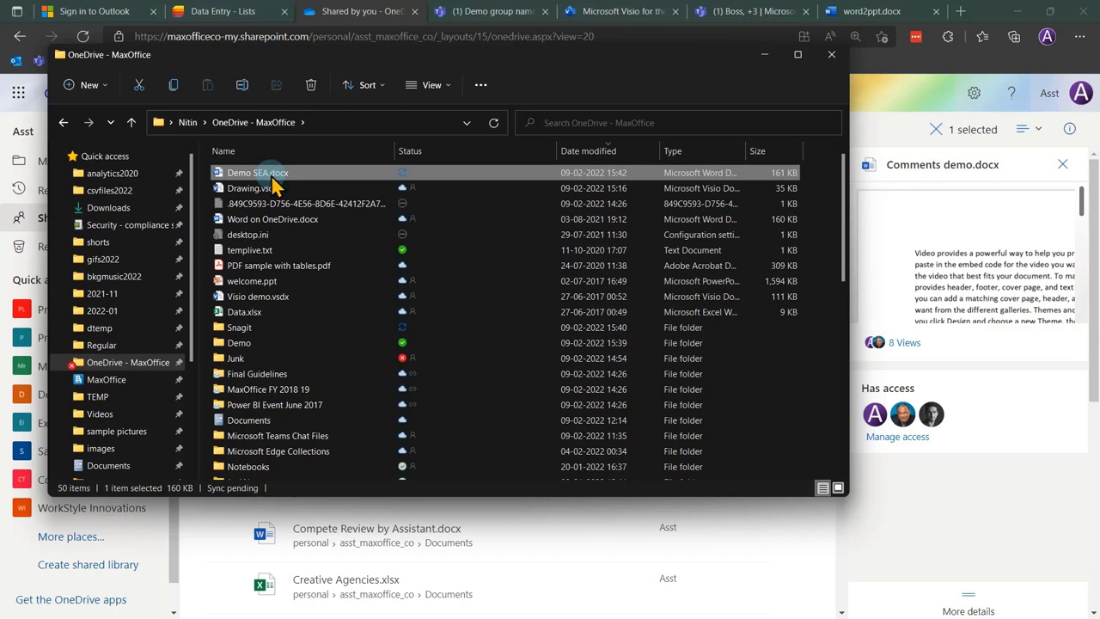
{"action": "right_click", "coordinate": [272, 177]}
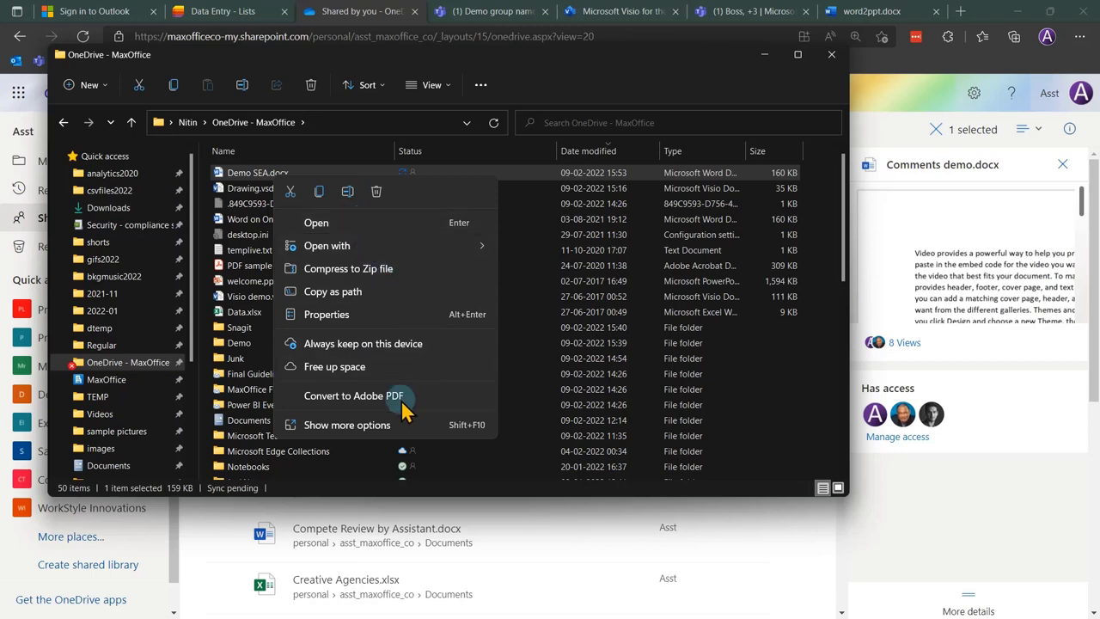
{"action": "left_click", "coordinate": [389, 425]}
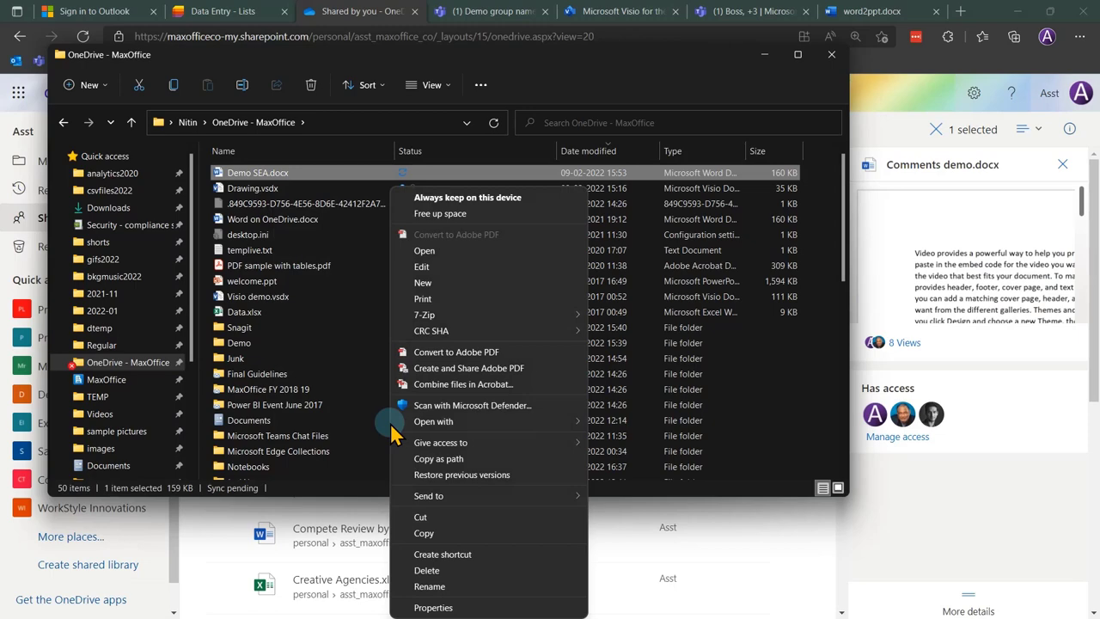
{"action": "left_click", "coordinate": [322, 266]}
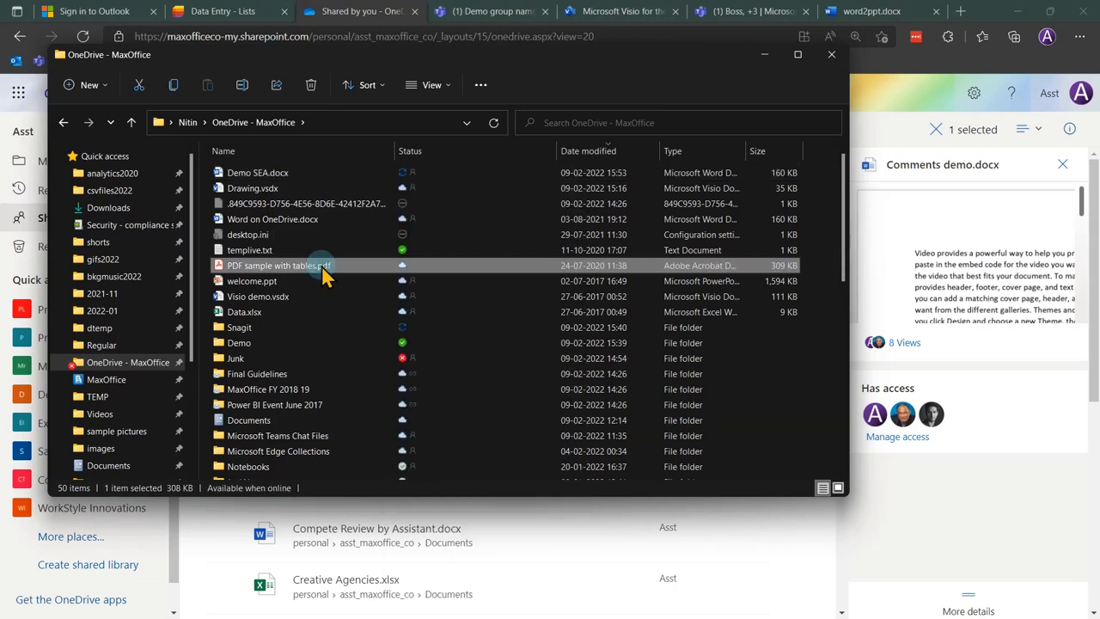
{"action": "right_click", "coordinate": [325, 250]}
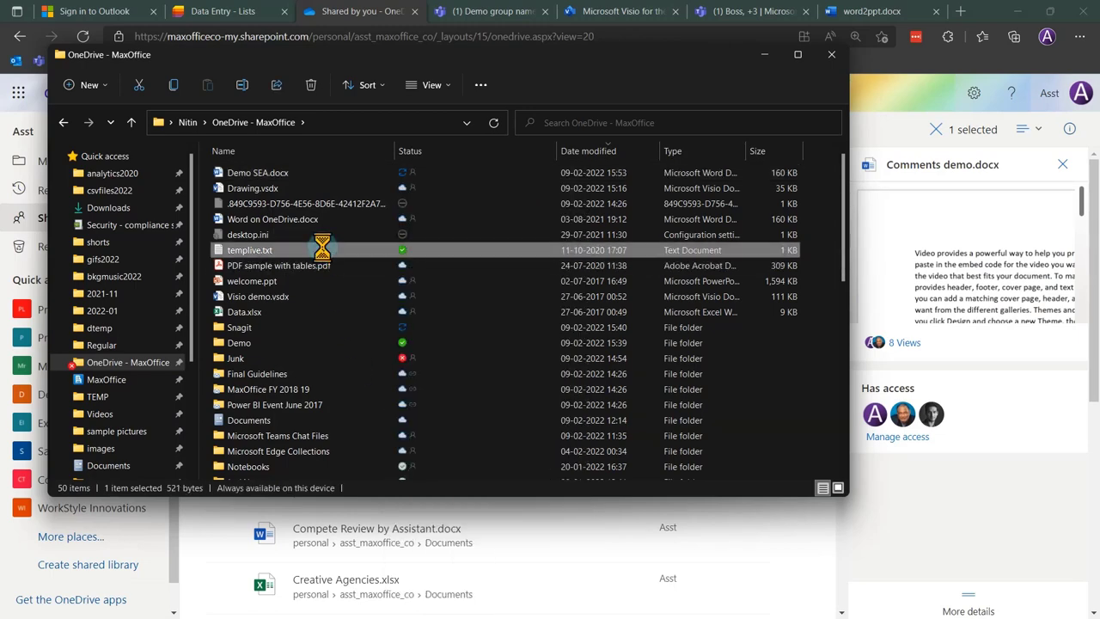
Open Data.xlsx's share window and its link settings, cancel without changes, and close it.
{"action": "left_click", "coordinate": [288, 315]}
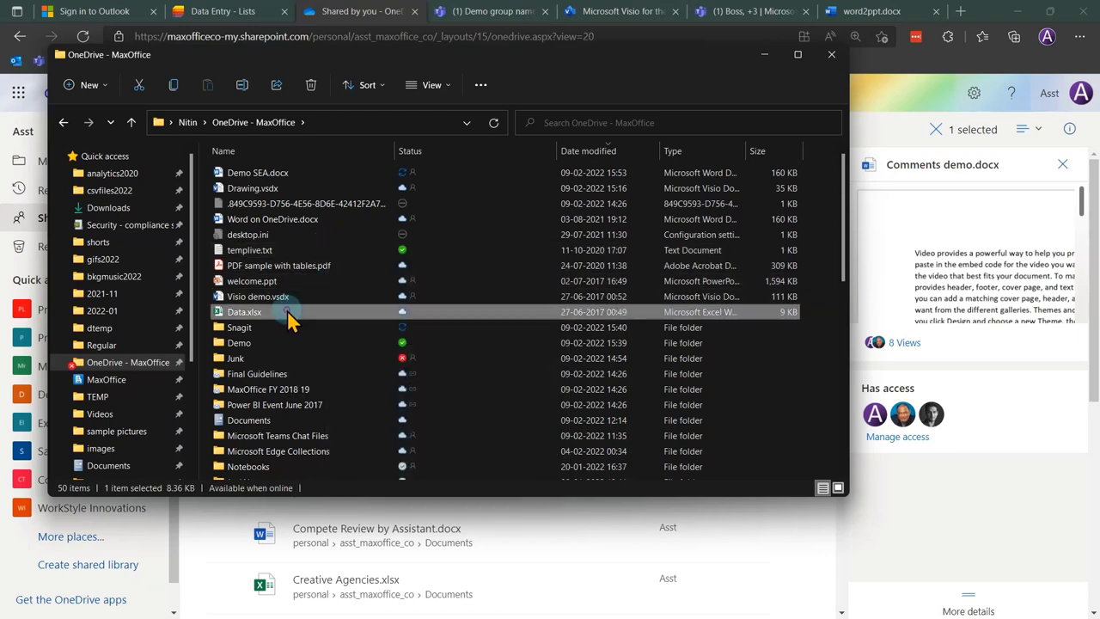
{"action": "right_click", "coordinate": [290, 319]}
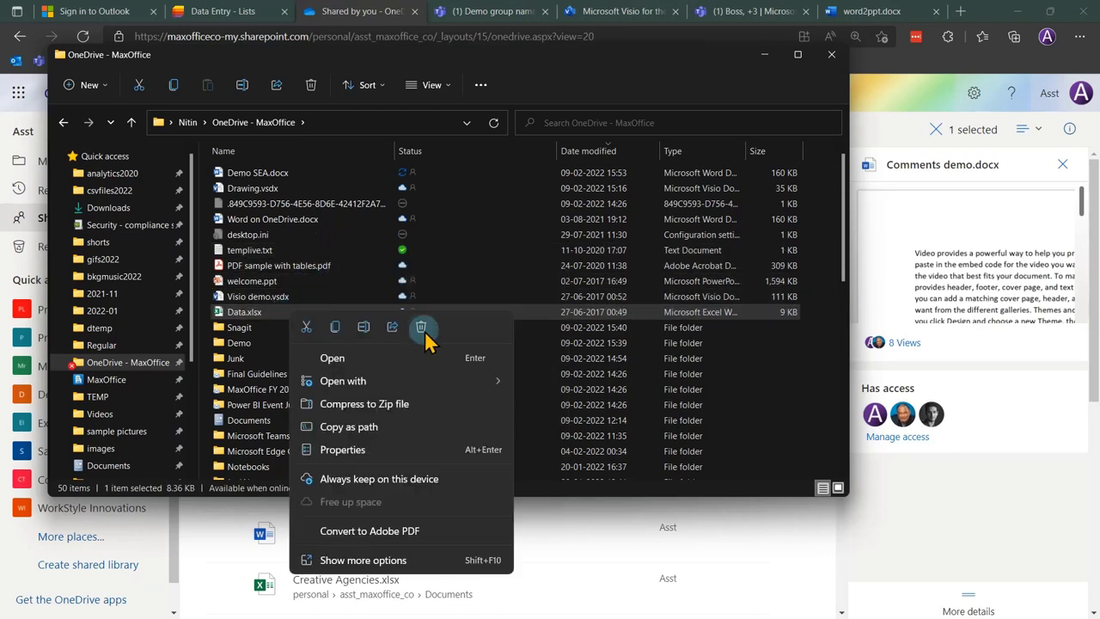
{"action": "left_click", "coordinate": [407, 562]}
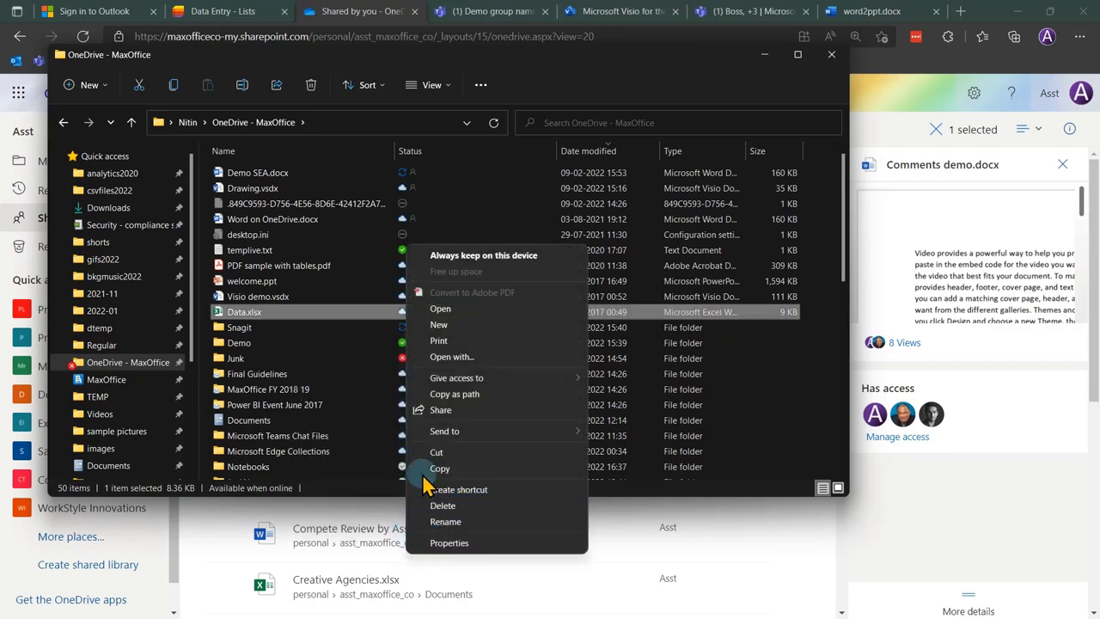
{"action": "left_click", "coordinate": [440, 411]}
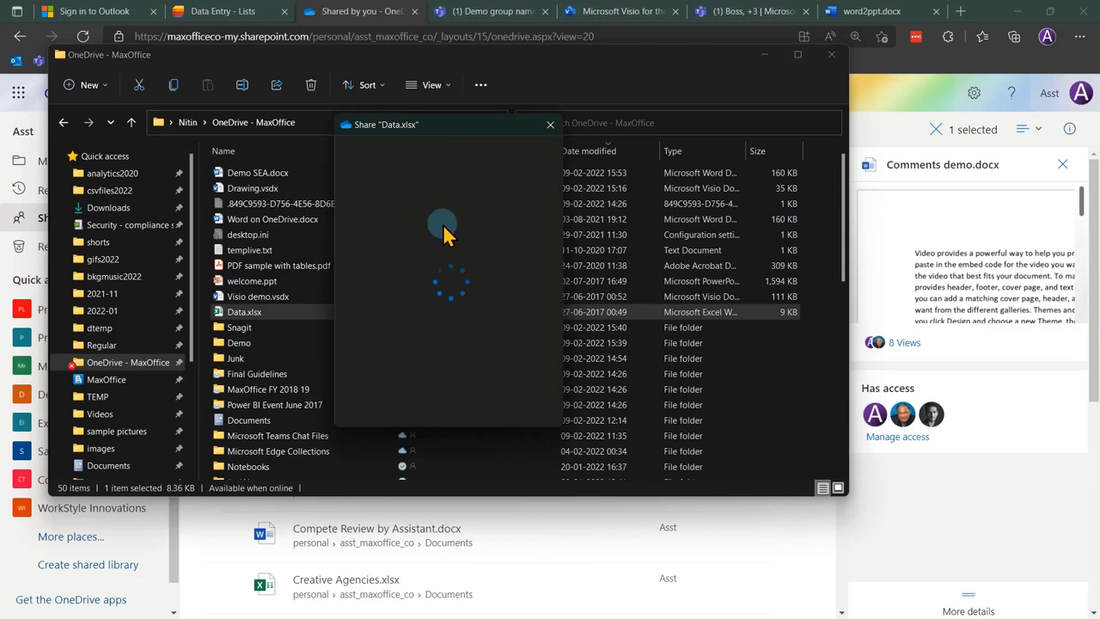
{"action": "left_click", "coordinate": [429, 215]}
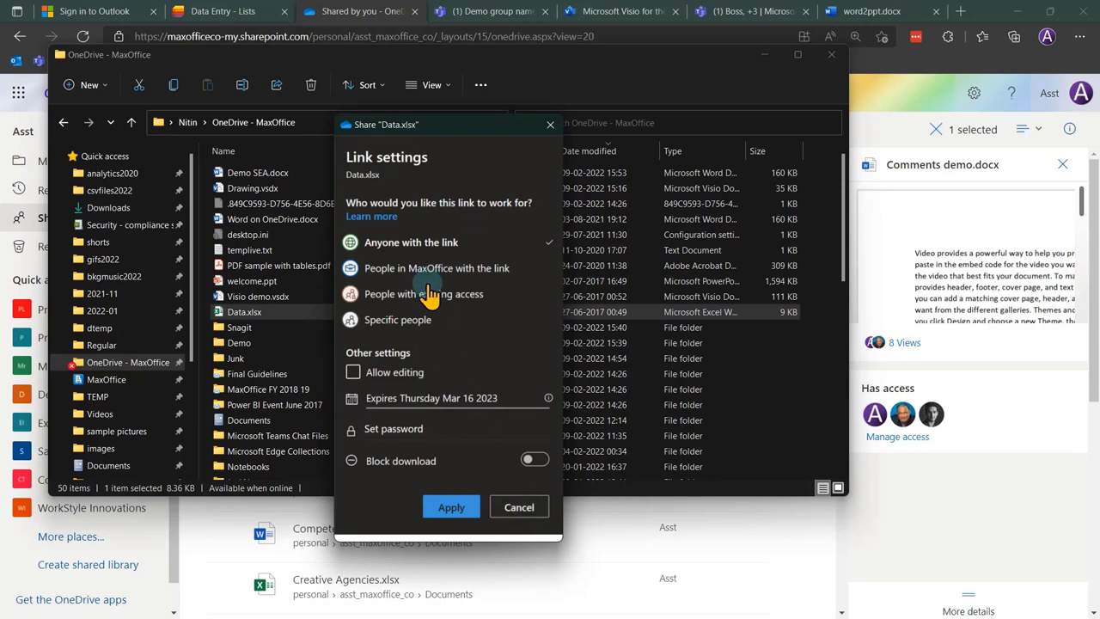
{"action": "left_click", "coordinate": [507, 509]}
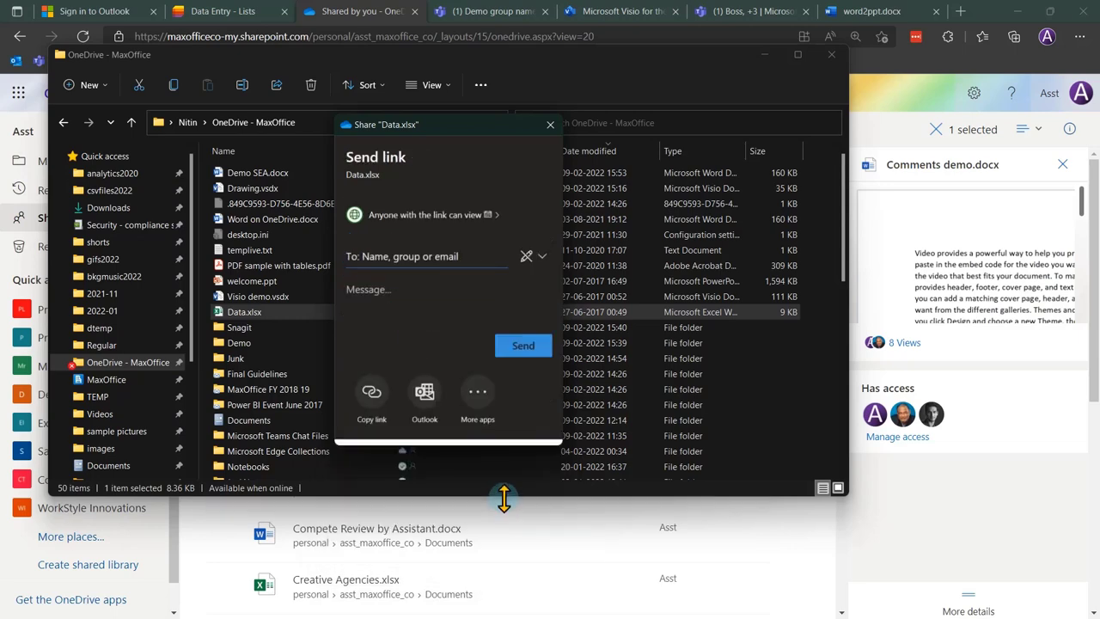
{"action": "left_click", "coordinate": [549, 126]}
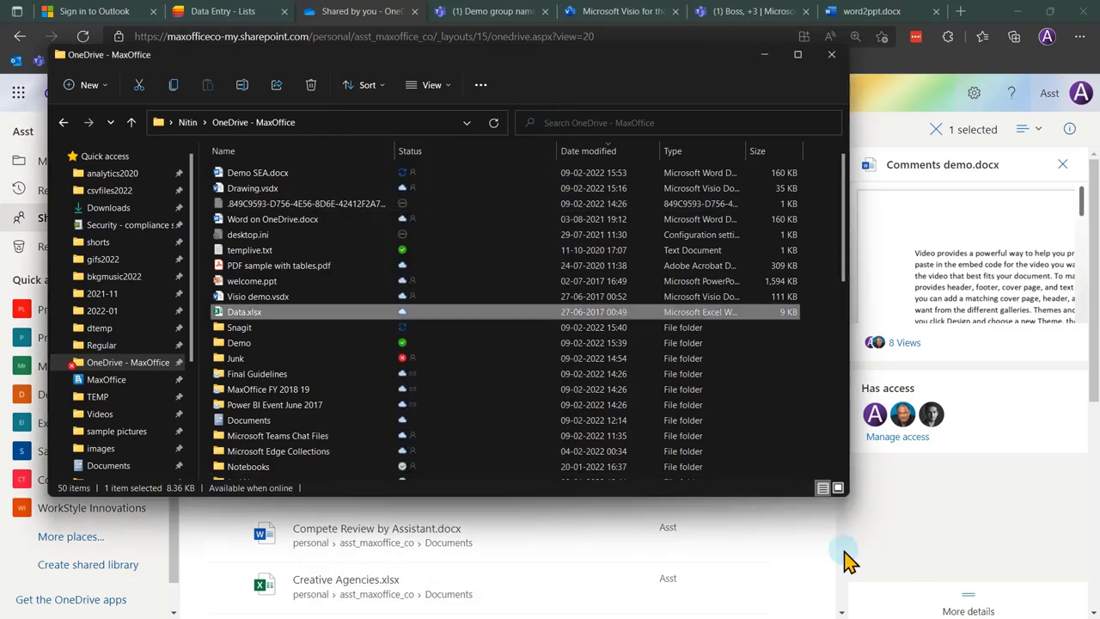
{"action": "left_click", "coordinate": [766, 552]}
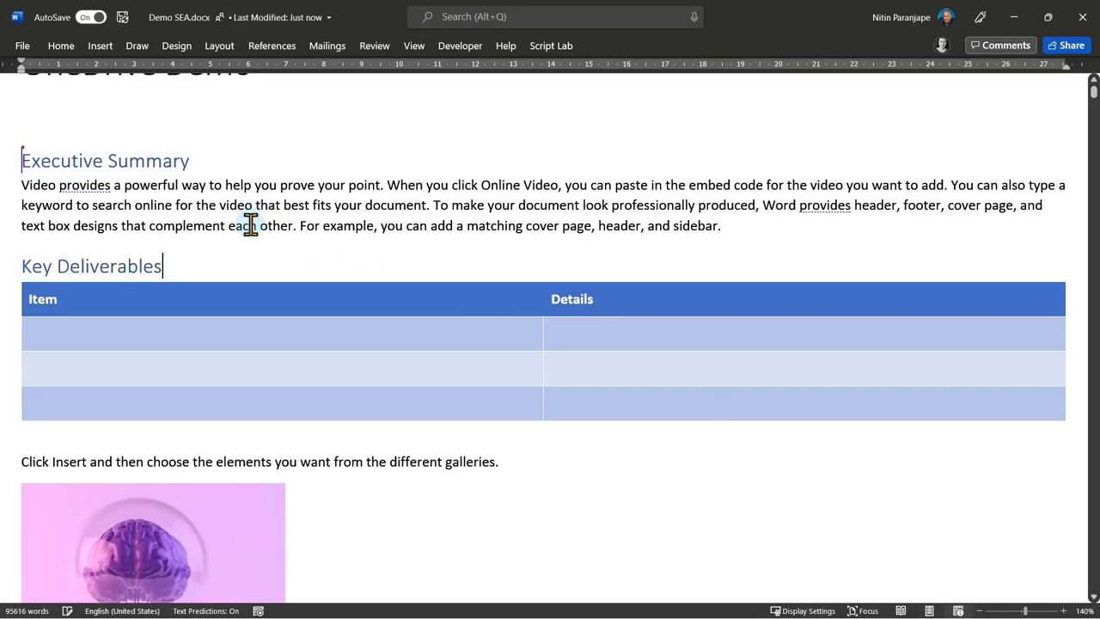
Watch the co-author's new line appear above Executive Summary and open their presence card.
{"action": "left_click", "coordinate": [308, 258]}
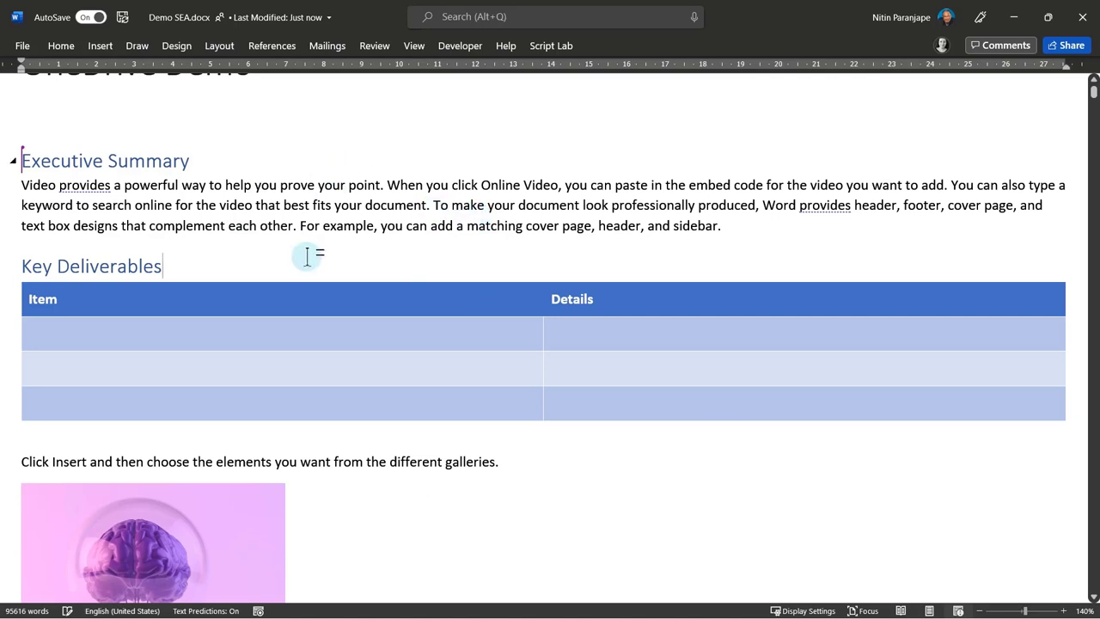
{"action": "scroll", "coordinate": [308, 258], "scroll_direction": "up", "scroll_amount": 1}
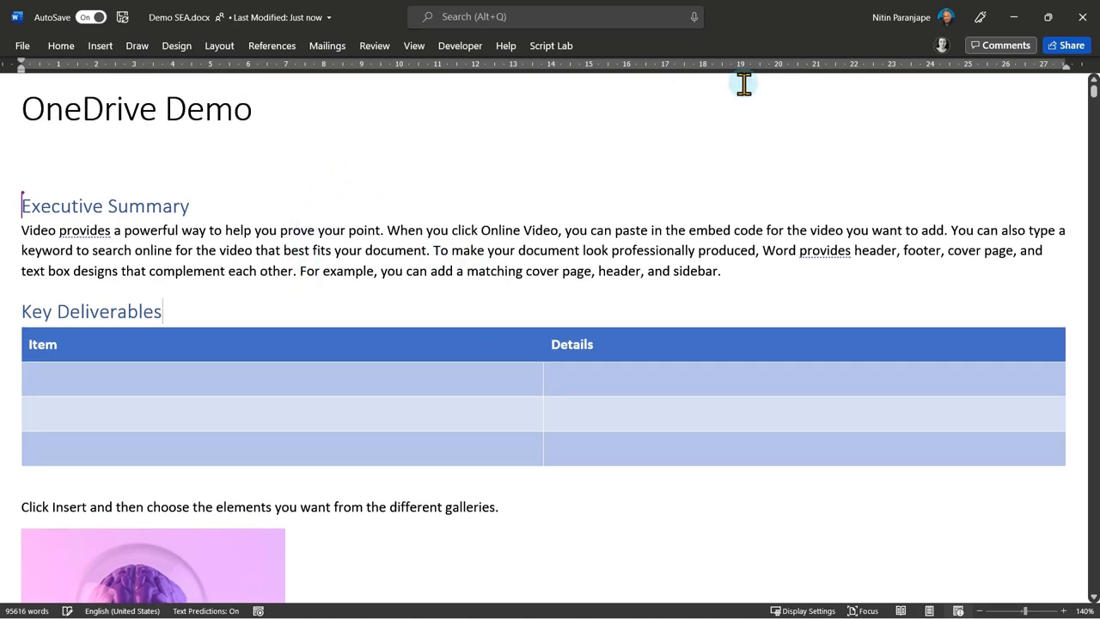
{"action": "left_click", "coordinate": [941, 48]}
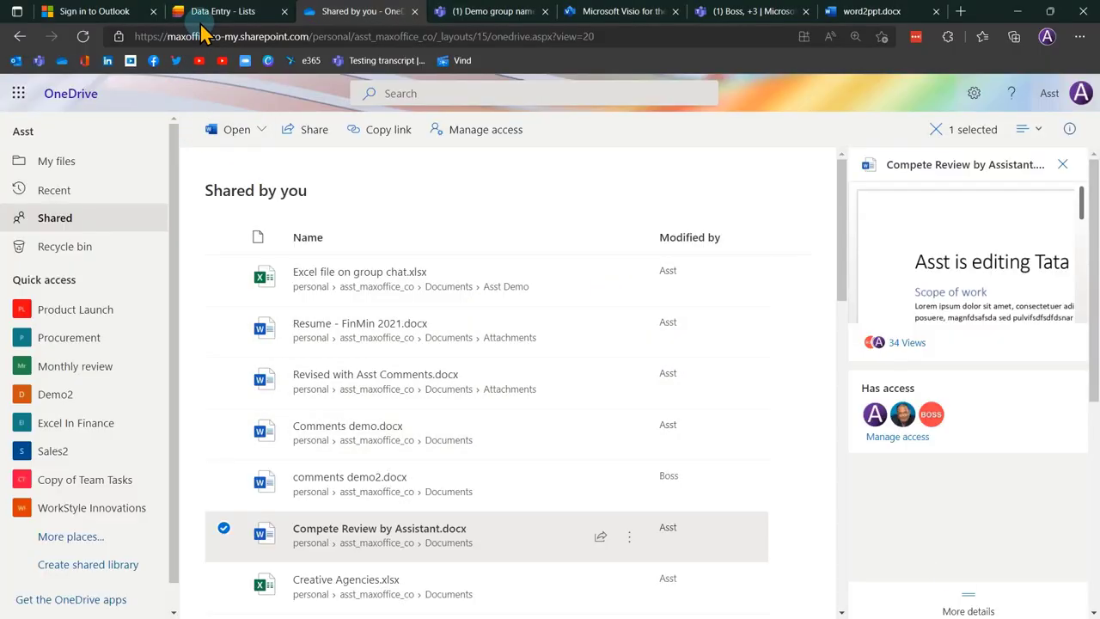
Sign in to Outlook, open the 'shared Demo SEA with you' email and follow its Demo SEA link.
{"action": "left_click", "coordinate": [107, 12]}
{"action": "left_click", "coordinate": [618, 314]}
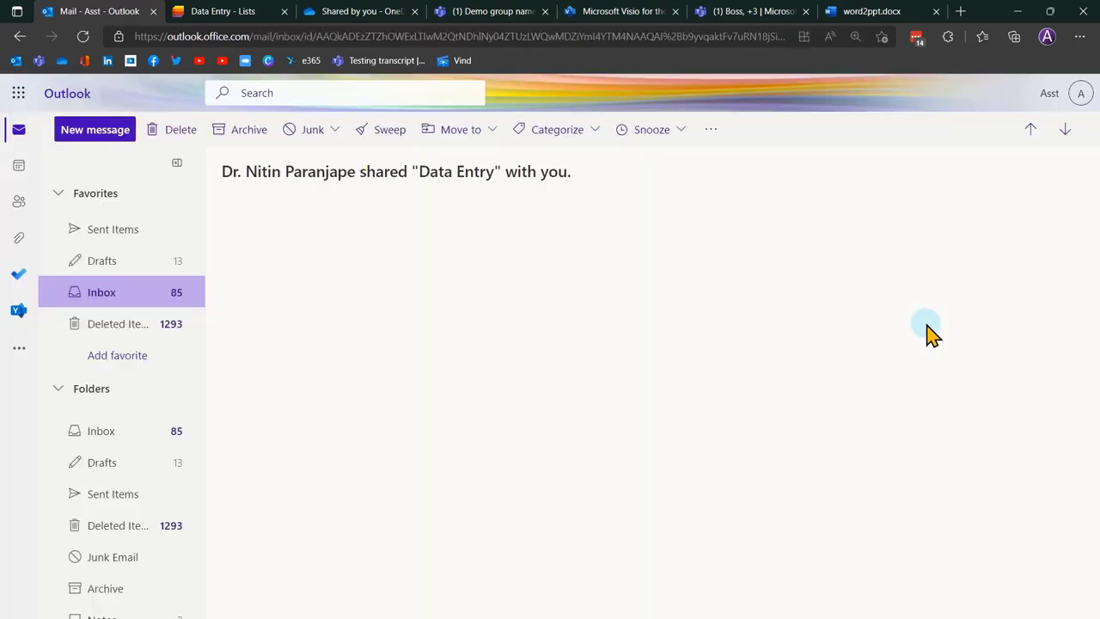
{"action": "left_click", "coordinate": [130, 299]}
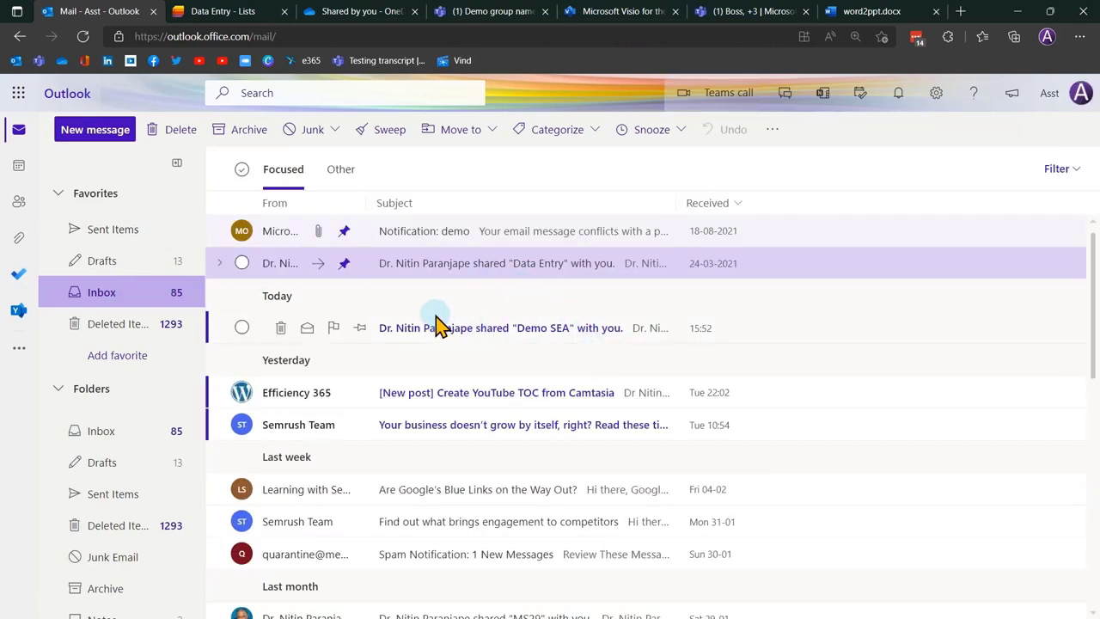
{"action": "left_click", "coordinate": [485, 328]}
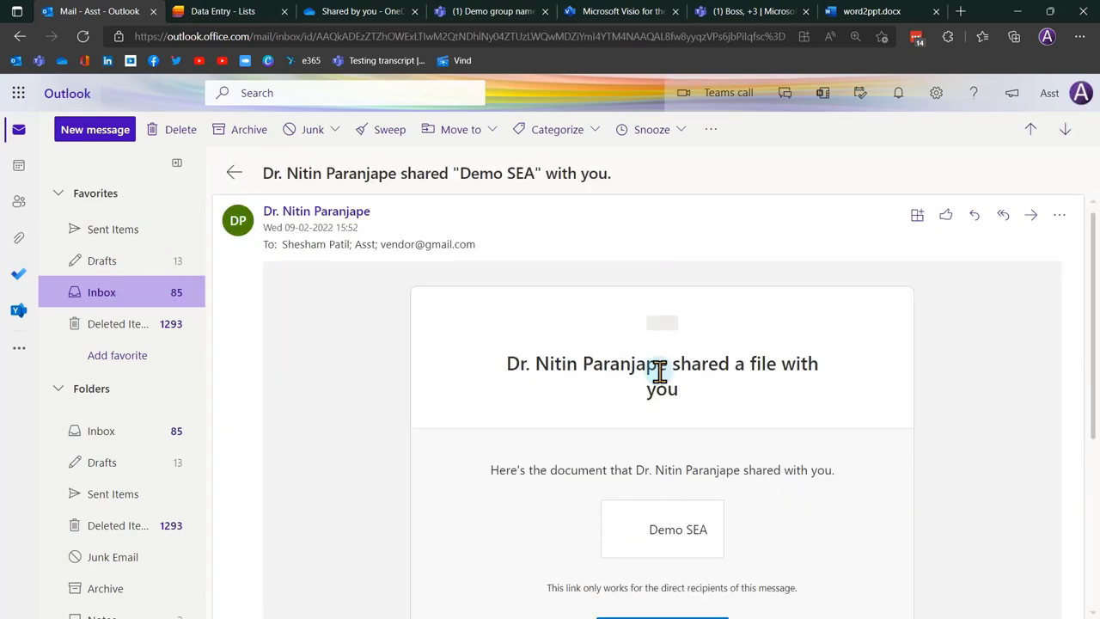
{"action": "left_click", "coordinate": [660, 541]}
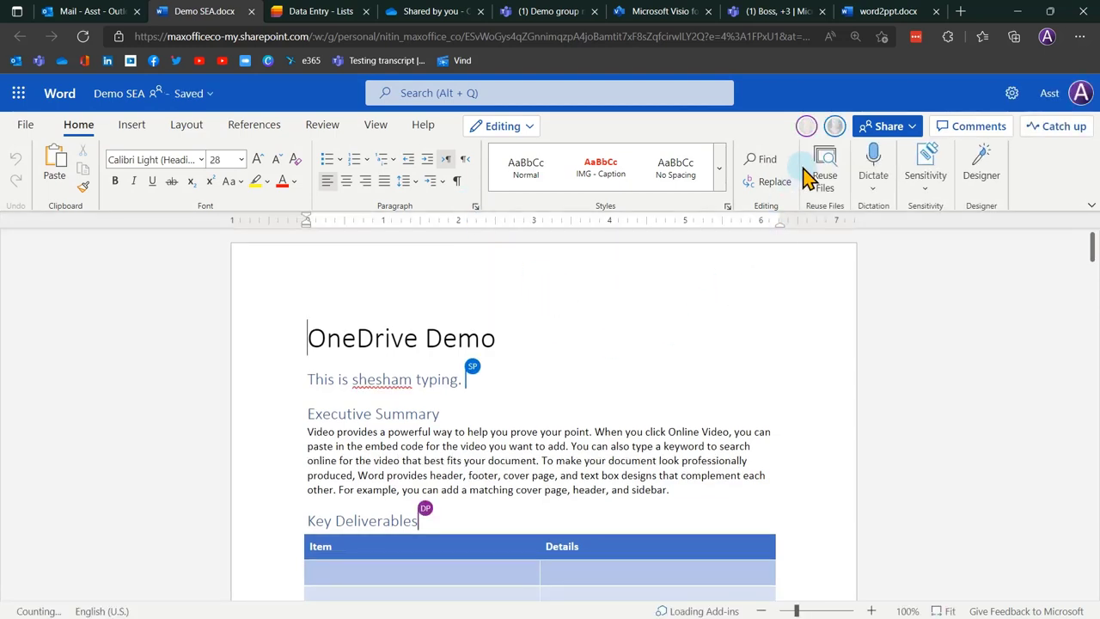
Check both co-authors' presence, then snap the browser right beside desktop Word's Demo SEA.docx.
{"action": "left_click", "coordinate": [809, 138]}
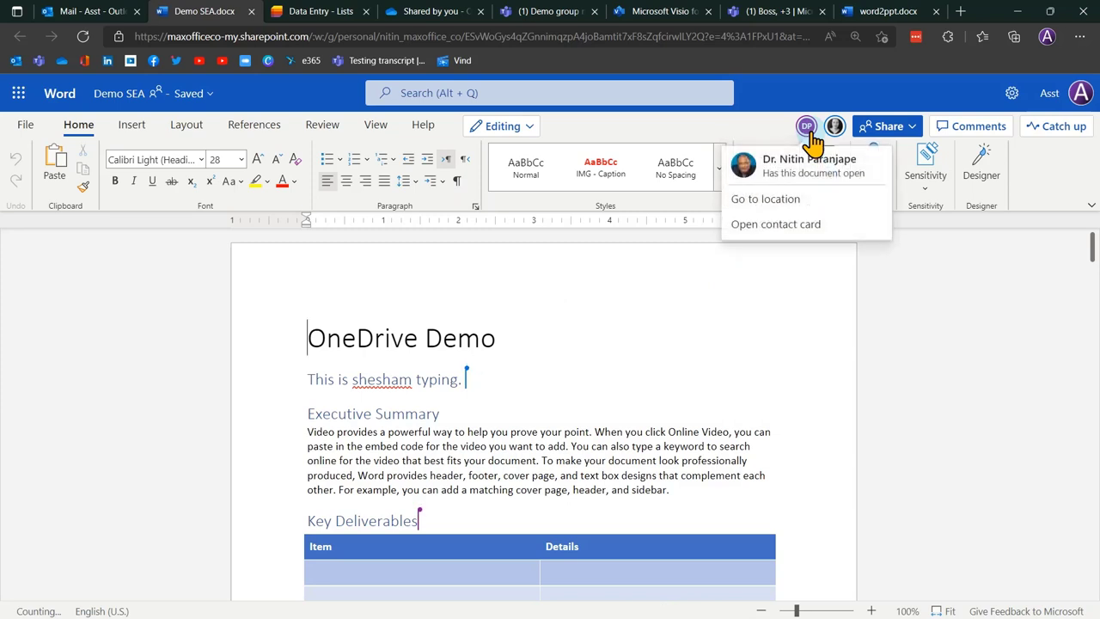
{"action": "left_click", "coordinate": [832, 137]}
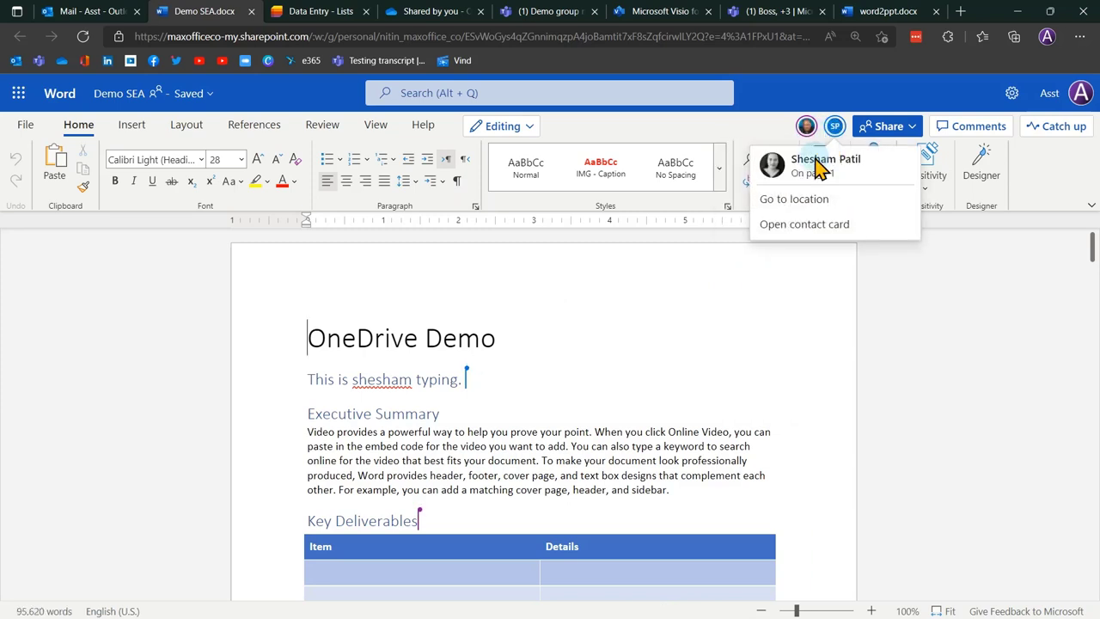
{"action": "left_click", "coordinate": [512, 379]}
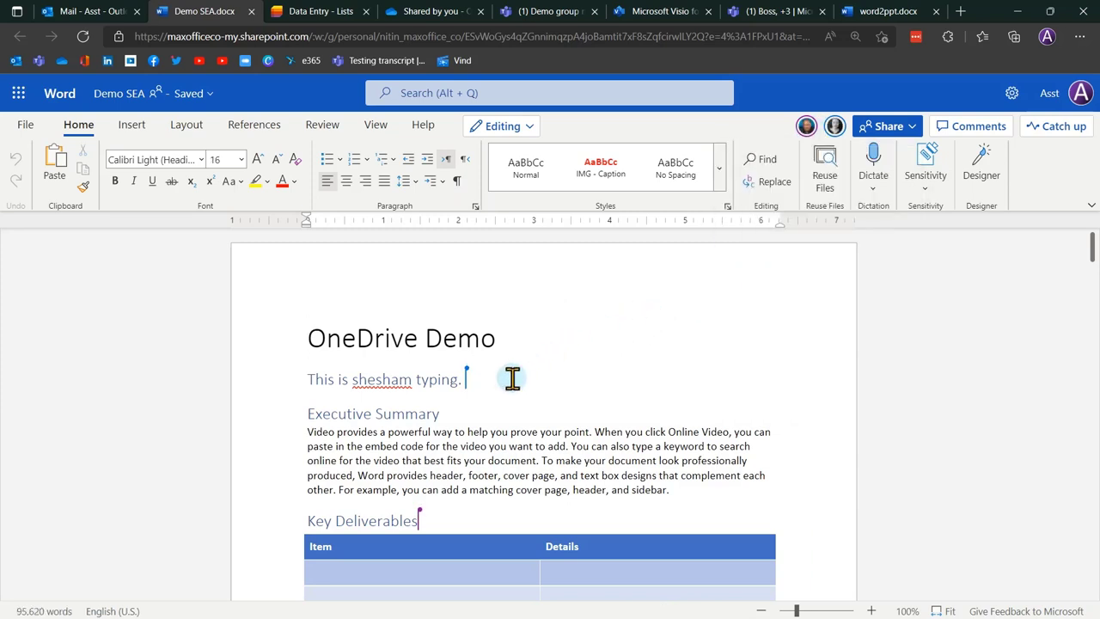
{"action": "key", "text": "super+Right"}
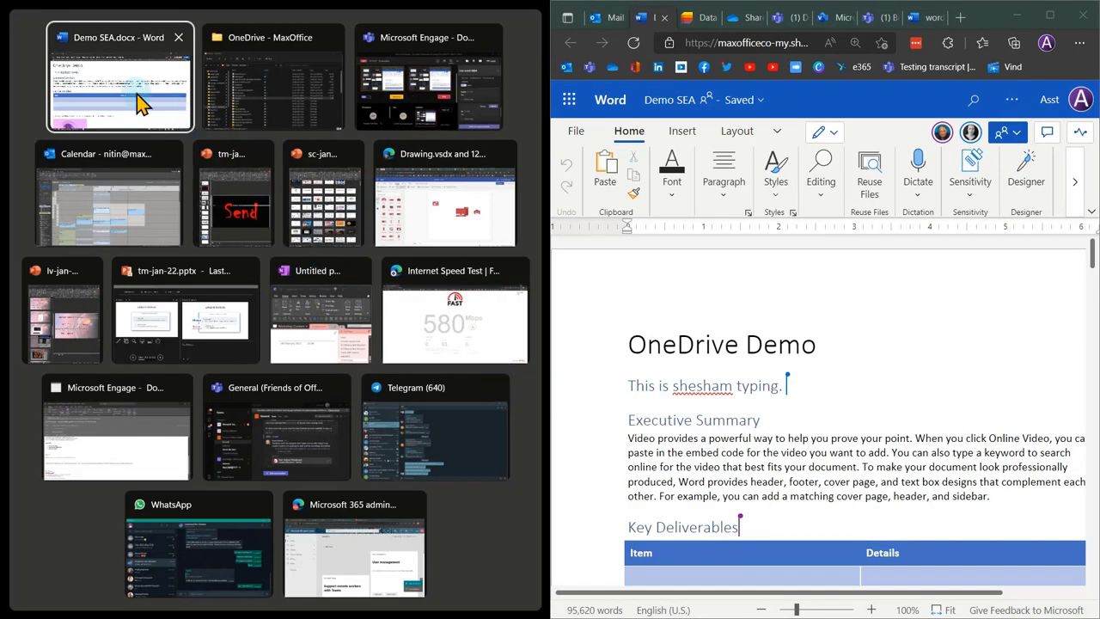
{"action": "left_click", "coordinate": [140, 104]}
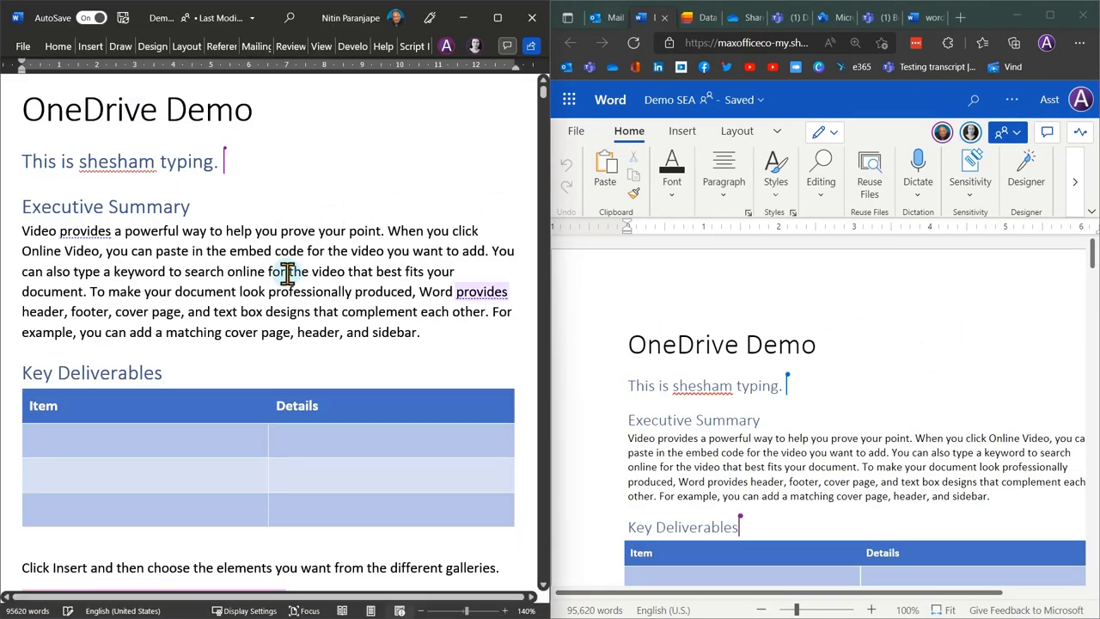
Append an 'is editing' note with the editor's name to the Executive Summary heading and confirm it in the web copy.
{"action": "left_click", "coordinate": [308, 271]}
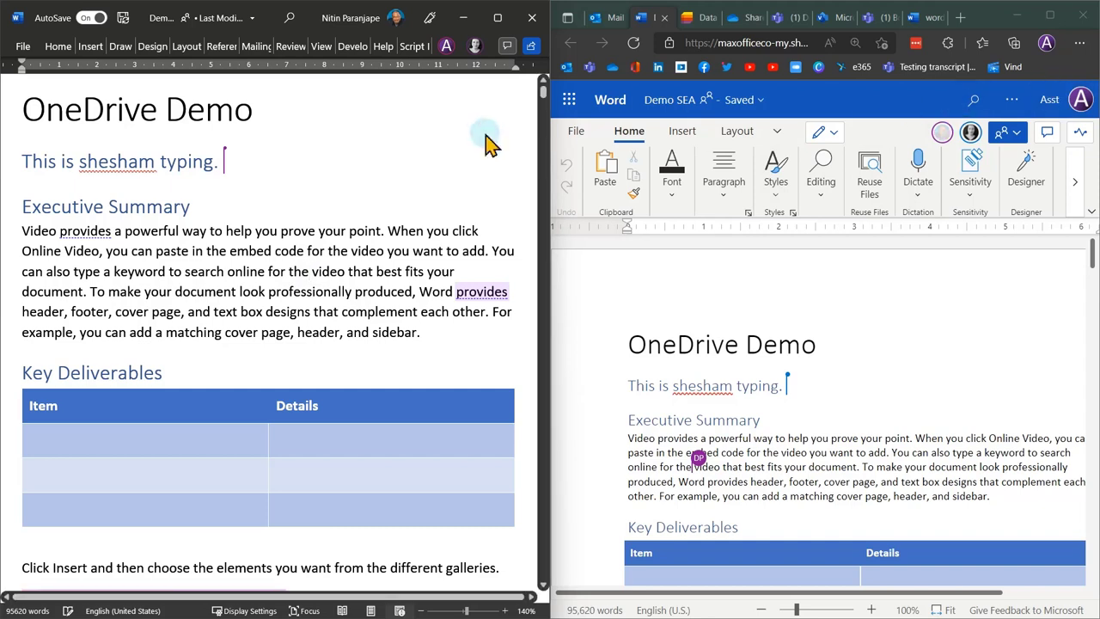
{"action": "left_click", "coordinate": [270, 207]}
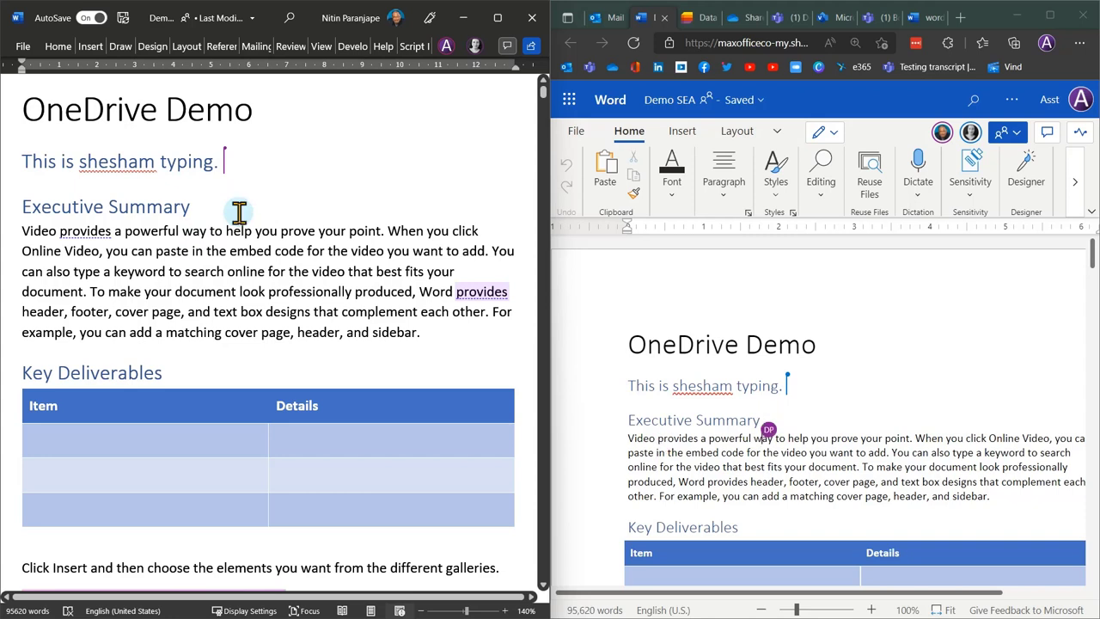
{"action": "left_click", "coordinate": [239, 209]}
{"action": "type", "text": "N"}
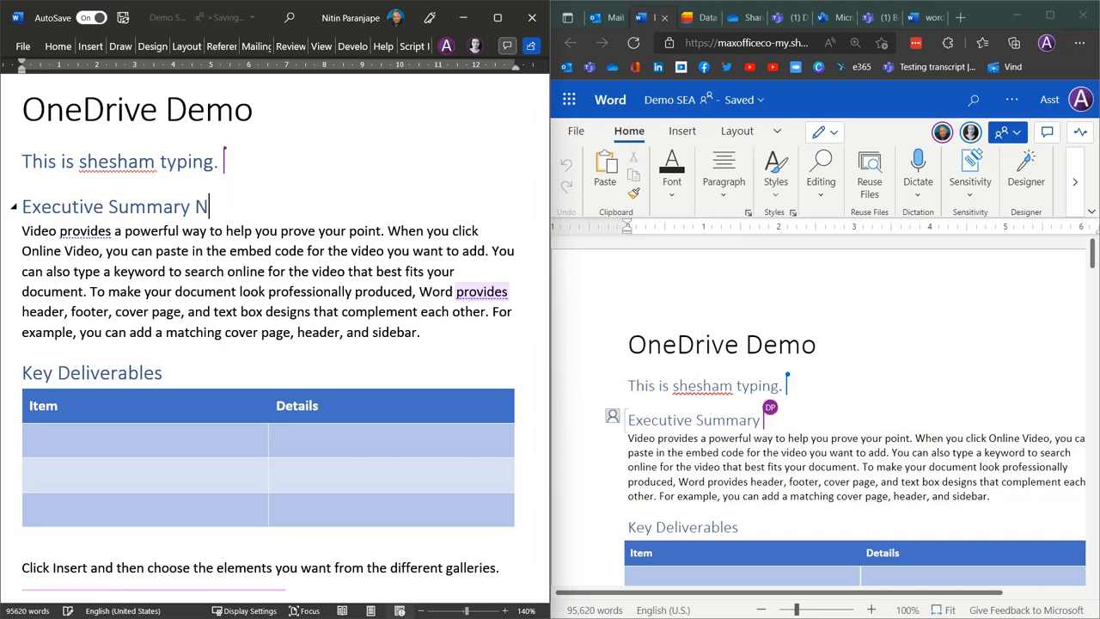
{"action": "type", "text": "itin is editing"}
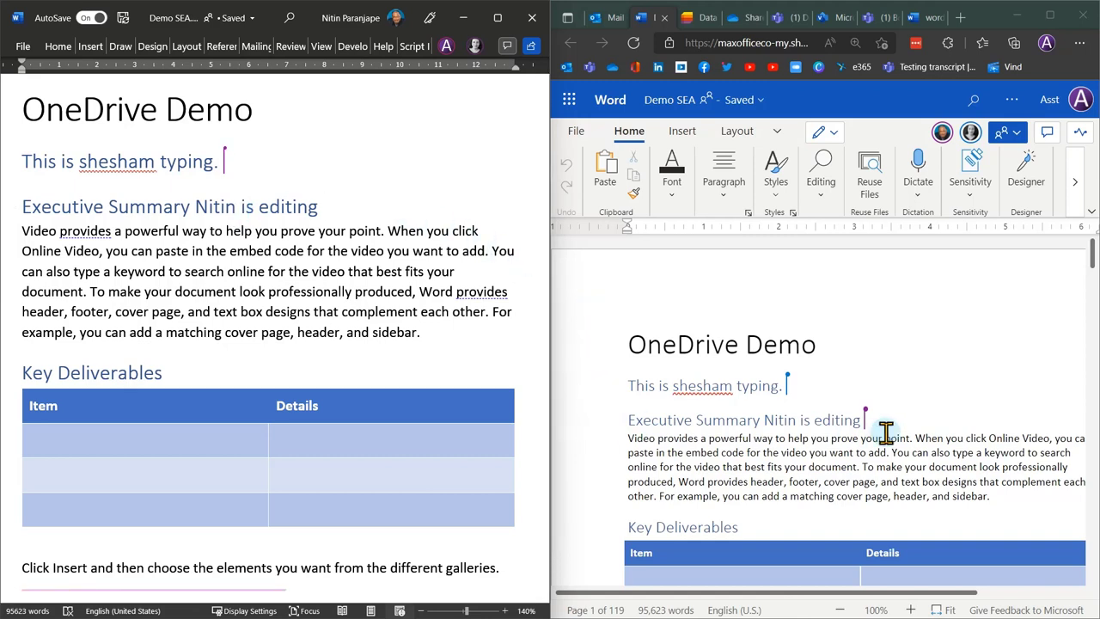
{"action": "left_click_drag", "start_coordinate": [873, 426], "coordinate": [701, 422]}
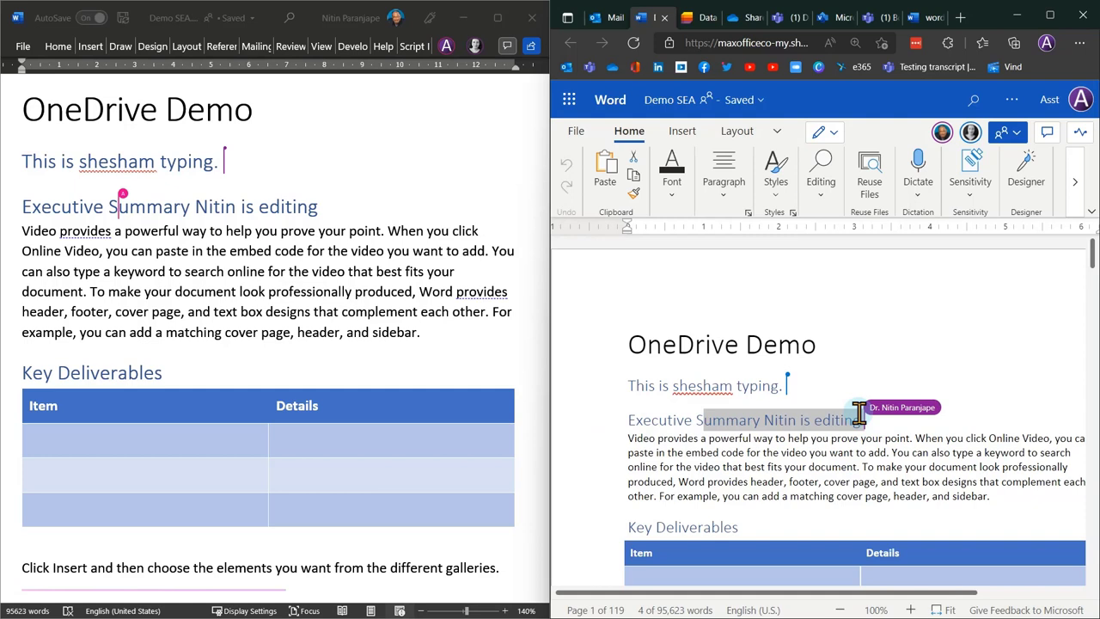
{"action": "left_click", "coordinate": [865, 364]}
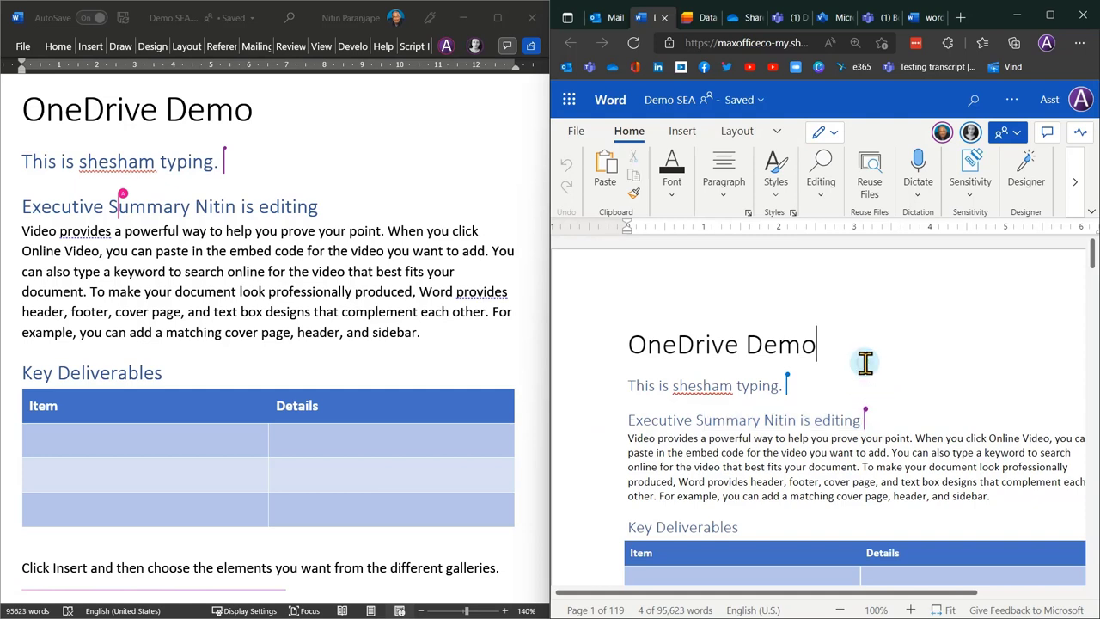
{"action": "left_click", "coordinate": [873, 422]}
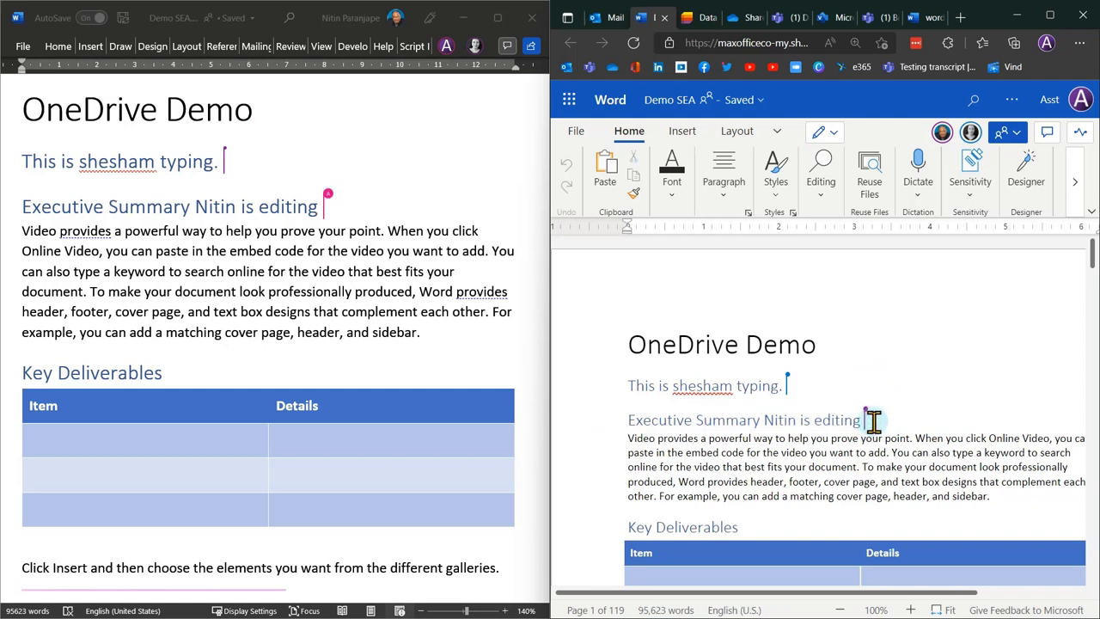
{"action": "left_click", "coordinate": [458, 336]}
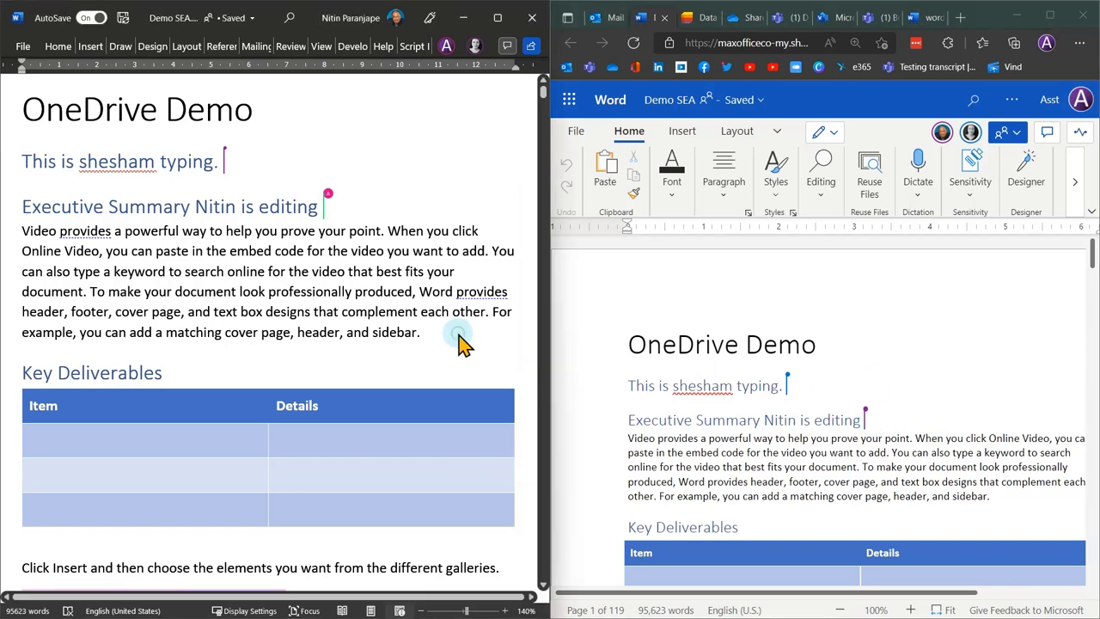
Return desktop Word to the left half and open the Navigation pane's headings list with Ctrl+F.
{"action": "left_click", "coordinate": [429, 312]}
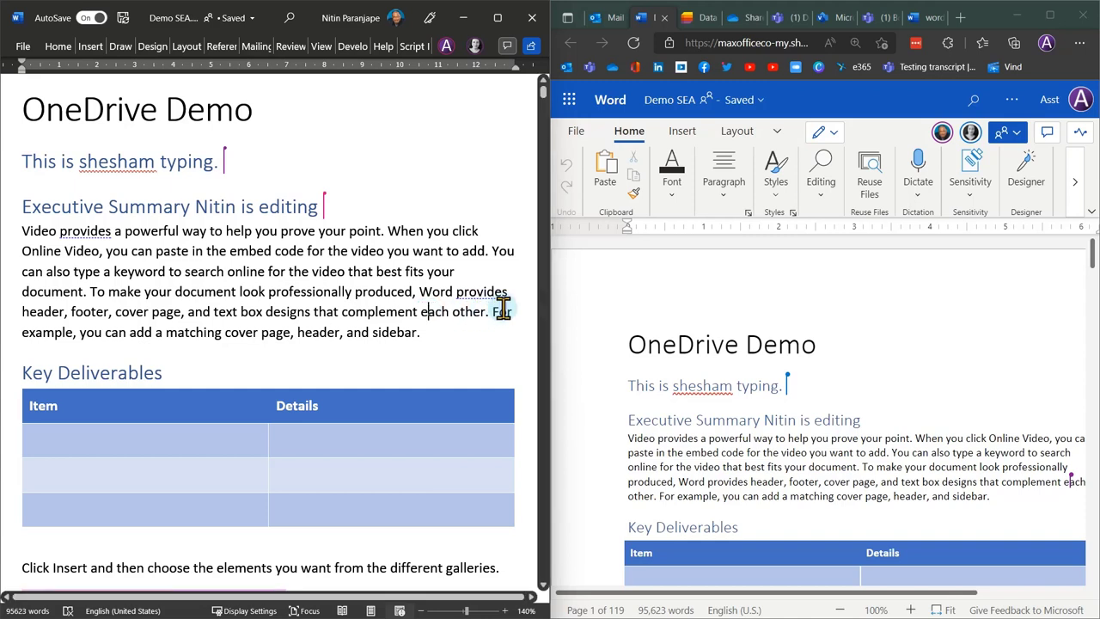
{"action": "left_click", "coordinate": [499, 17]}
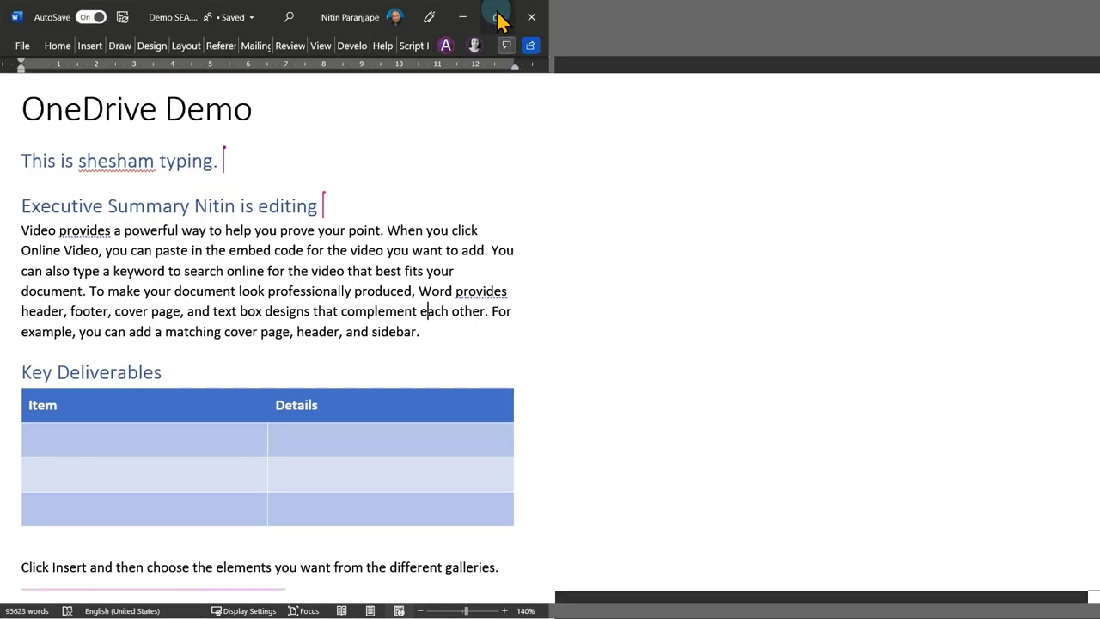
{"action": "key", "text": "super+Down"}
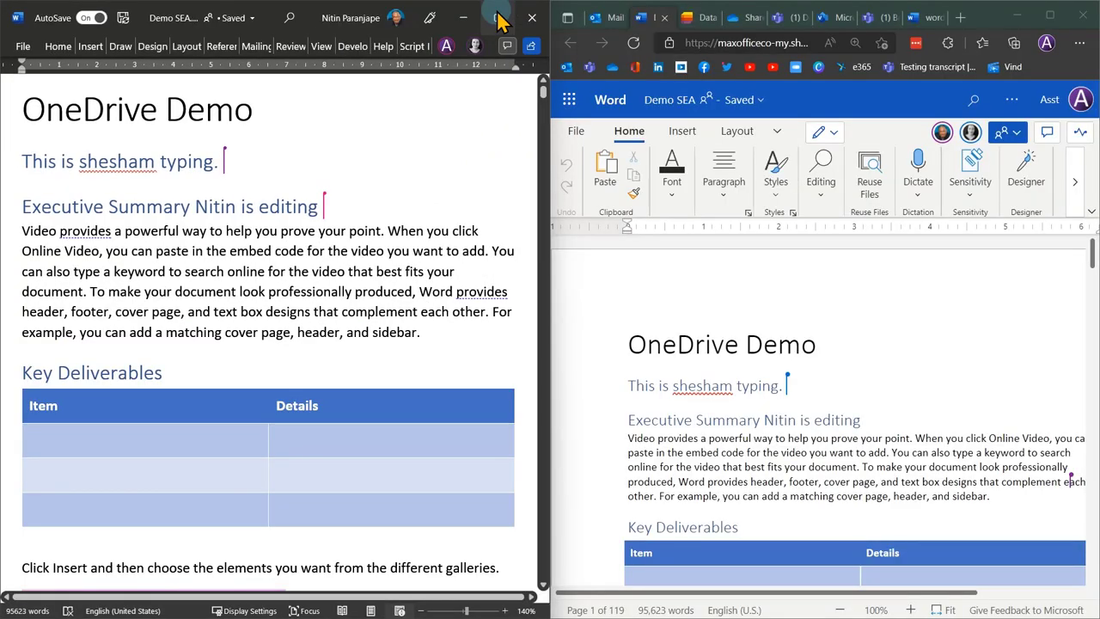
{"action": "left_click", "coordinate": [451, 336]}
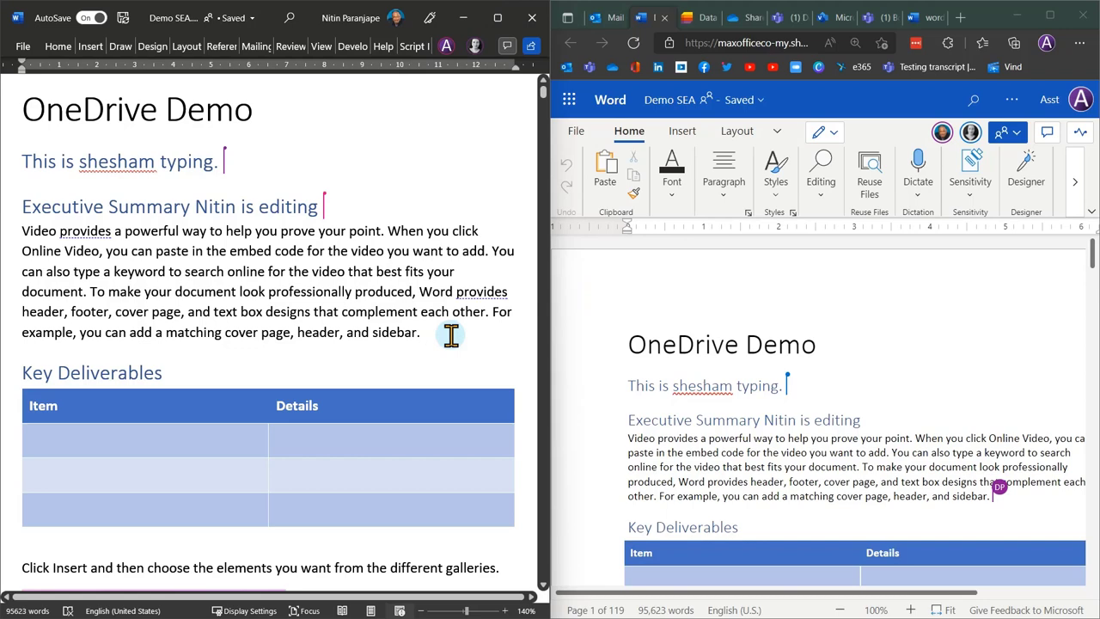
{"action": "key", "text": "ctrl+f"}
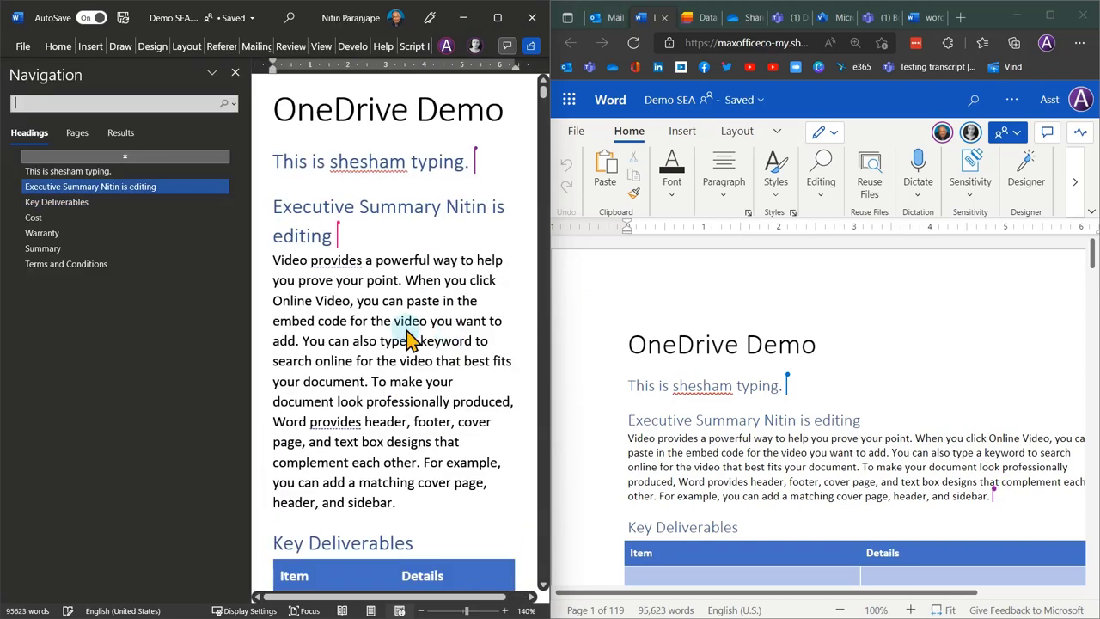
Jump to the Cost heading from the Navigation pane and select its 43 million figure.
{"action": "left_click", "coordinate": [34, 218]}
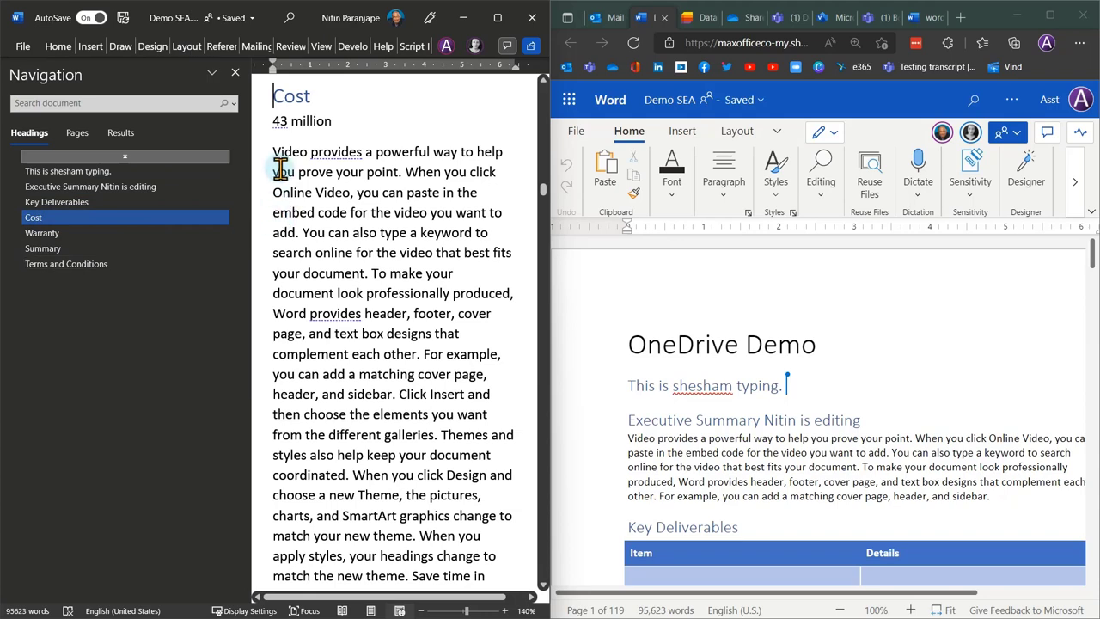
{"action": "left_click_drag", "start_coordinate": [342, 121], "coordinate": [253, 118]}
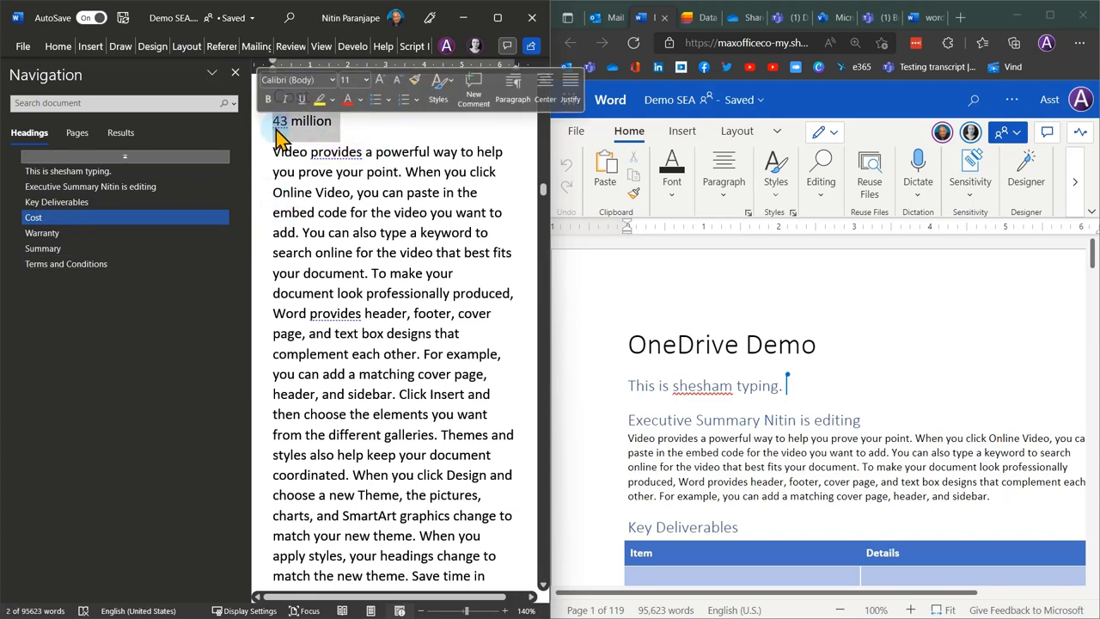
{"action": "right_click", "coordinate": [317, 130]}
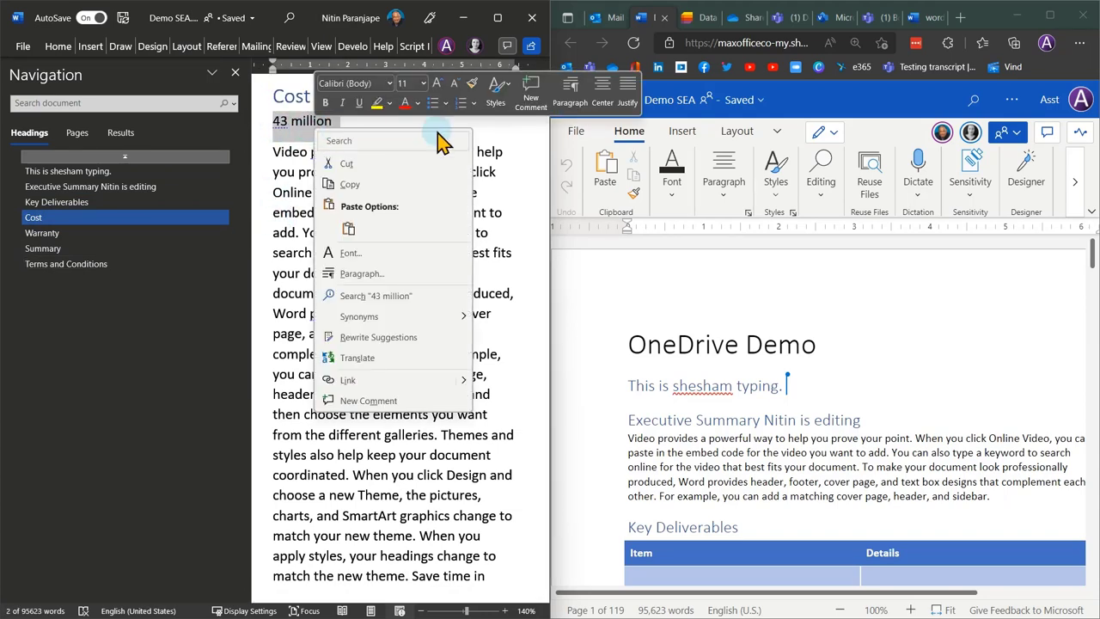
{"action": "left_click", "coordinate": [495, 136]}
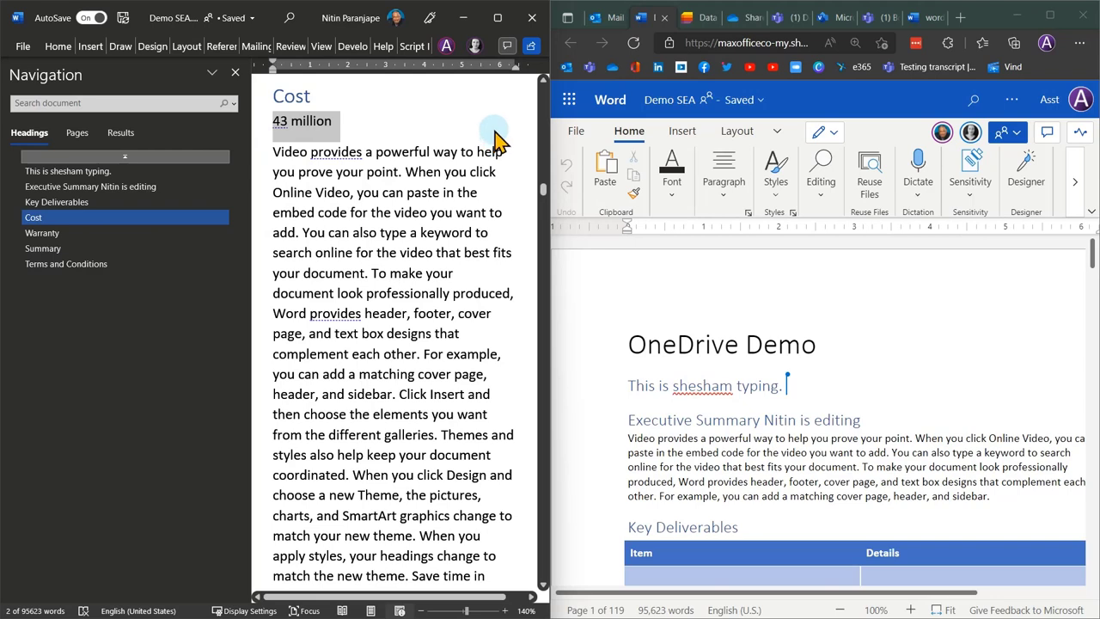
Make the share link Specific people with editing allowed, add the boss as recipient, and close without sending.
{"action": "left_click", "coordinate": [530, 45]}
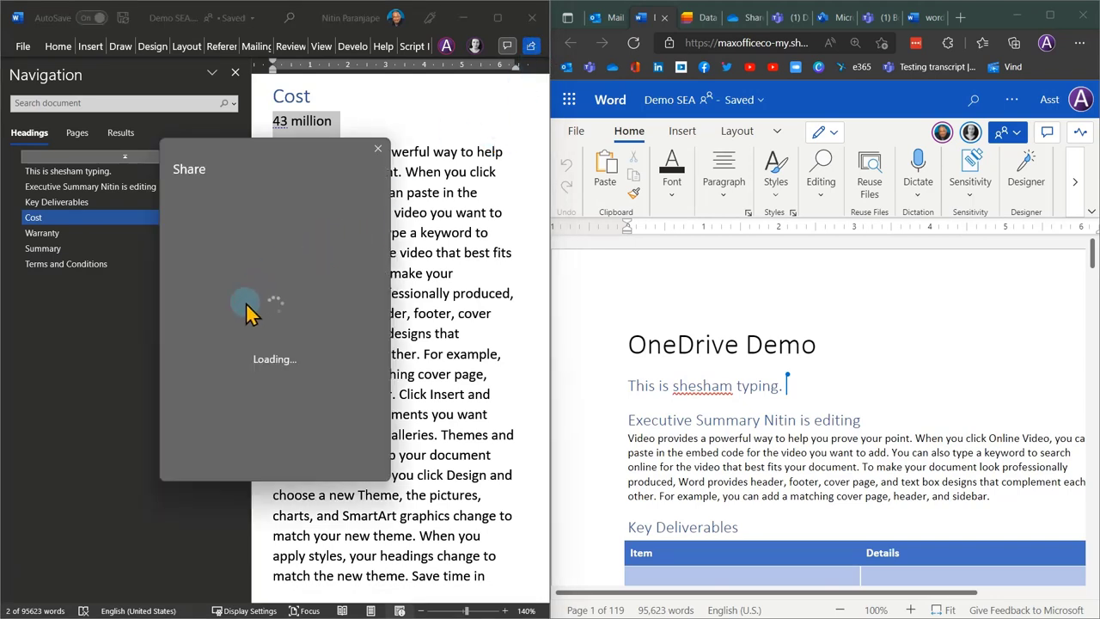
{"action": "left_click", "coordinate": [266, 249]}
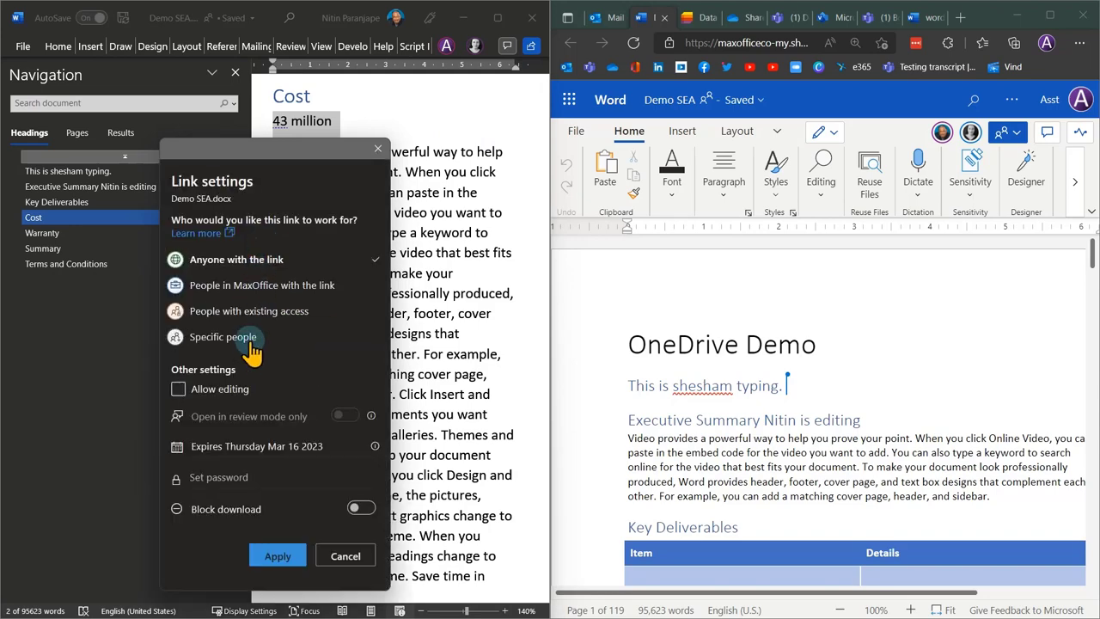
{"action": "left_click", "coordinate": [252, 340]}
{"action": "left_click", "coordinate": [209, 392]}
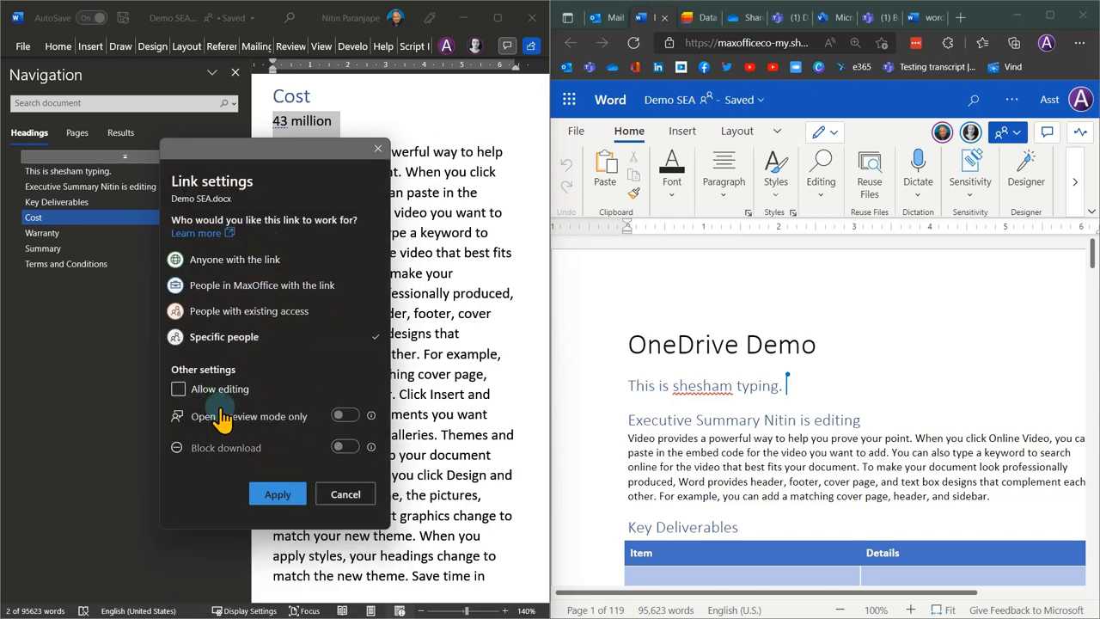
{"action": "left_click", "coordinate": [272, 496]}
{"action": "left_click", "coordinate": [229, 280]}
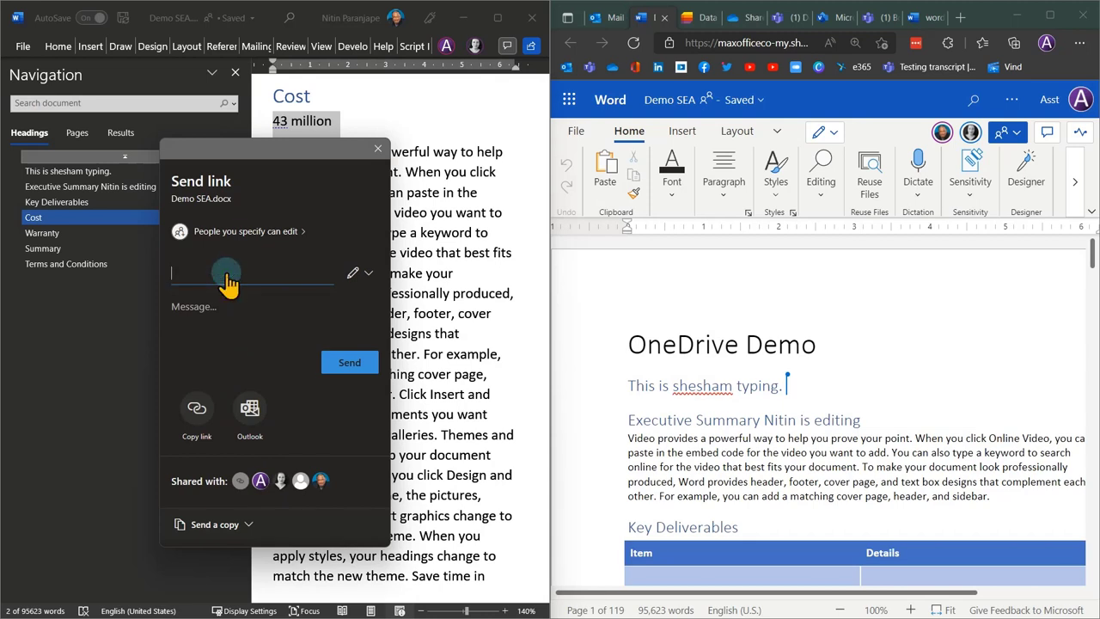
{"action": "type", "text": "boss"}
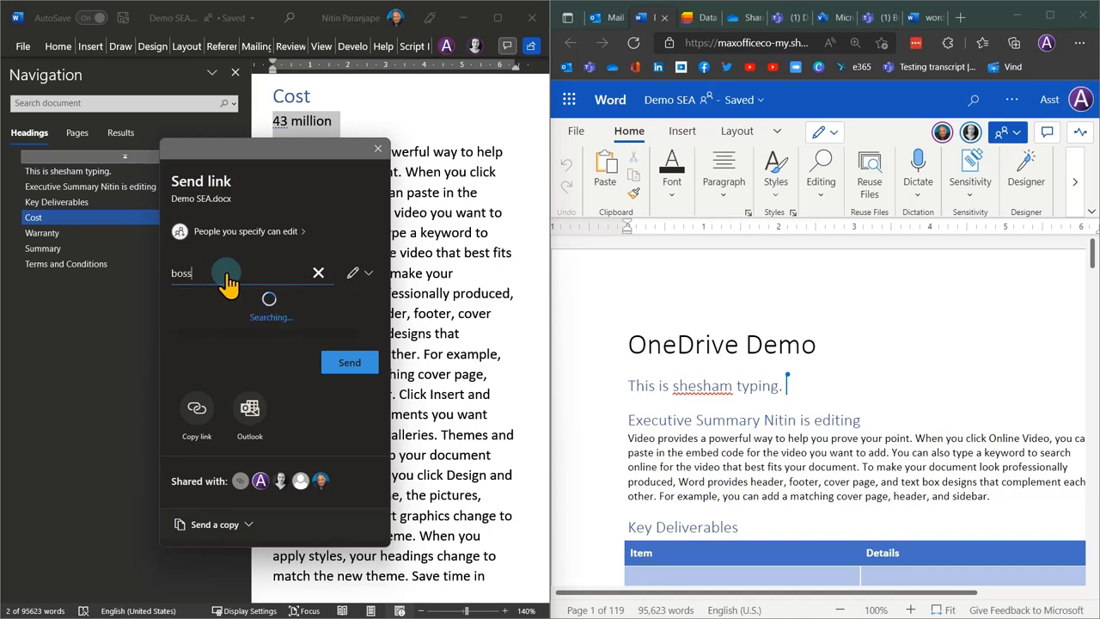
{"action": "left_click", "coordinate": [227, 306]}
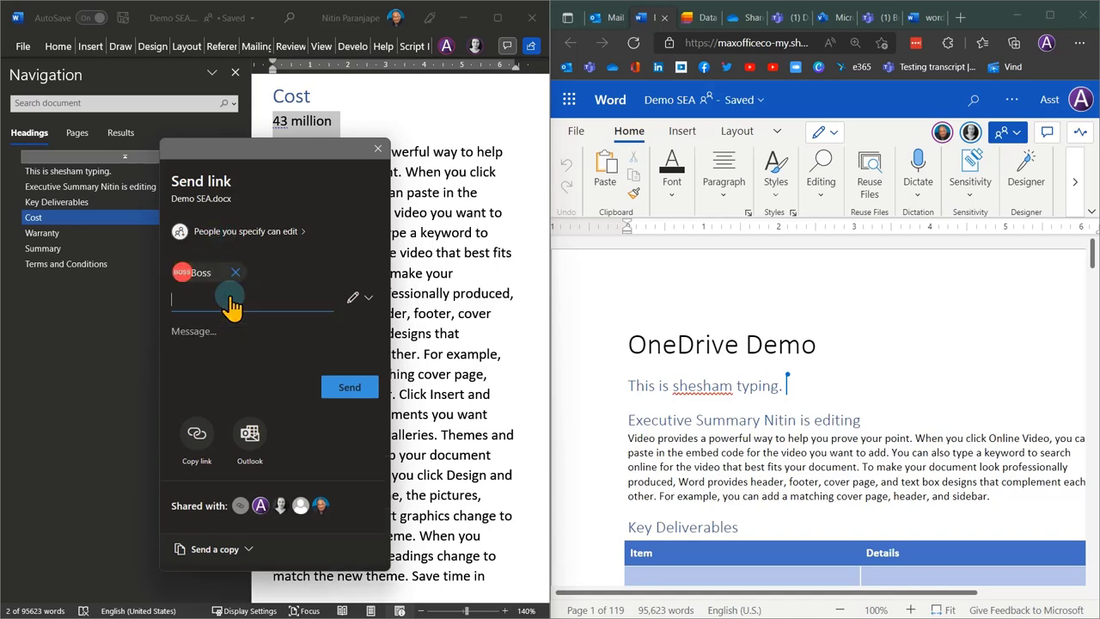
{"action": "left_click", "coordinate": [377, 149]}
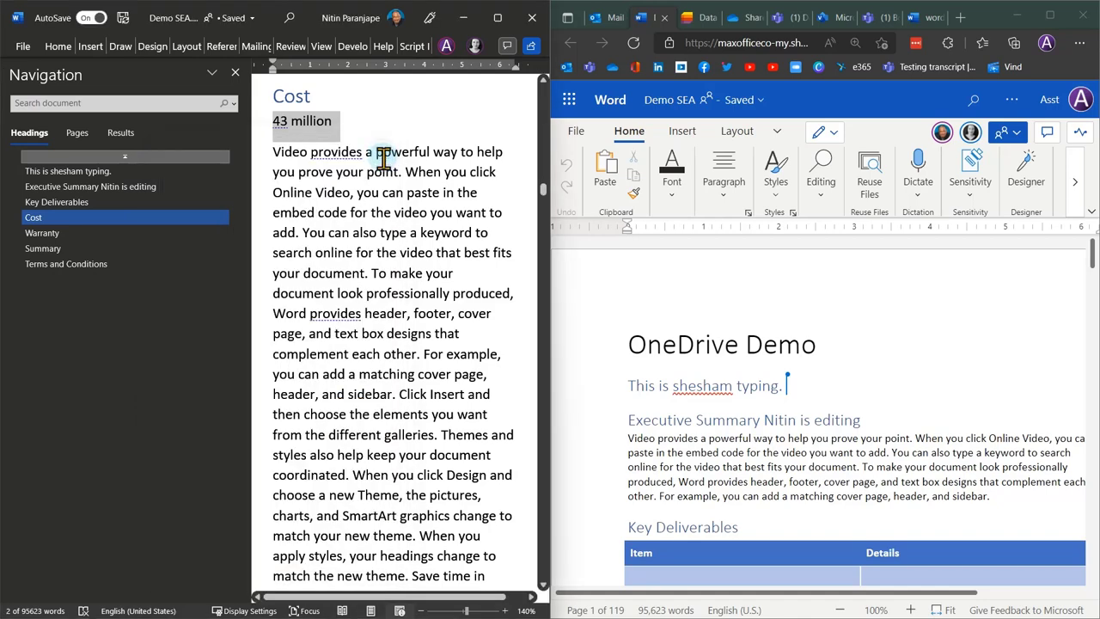
{"action": "left_click", "coordinate": [745, 344]}
From the shared-file email in Outlook on the web, open Demo SEA in Word for the web.
{"action": "left_click", "coordinate": [609, 17]}
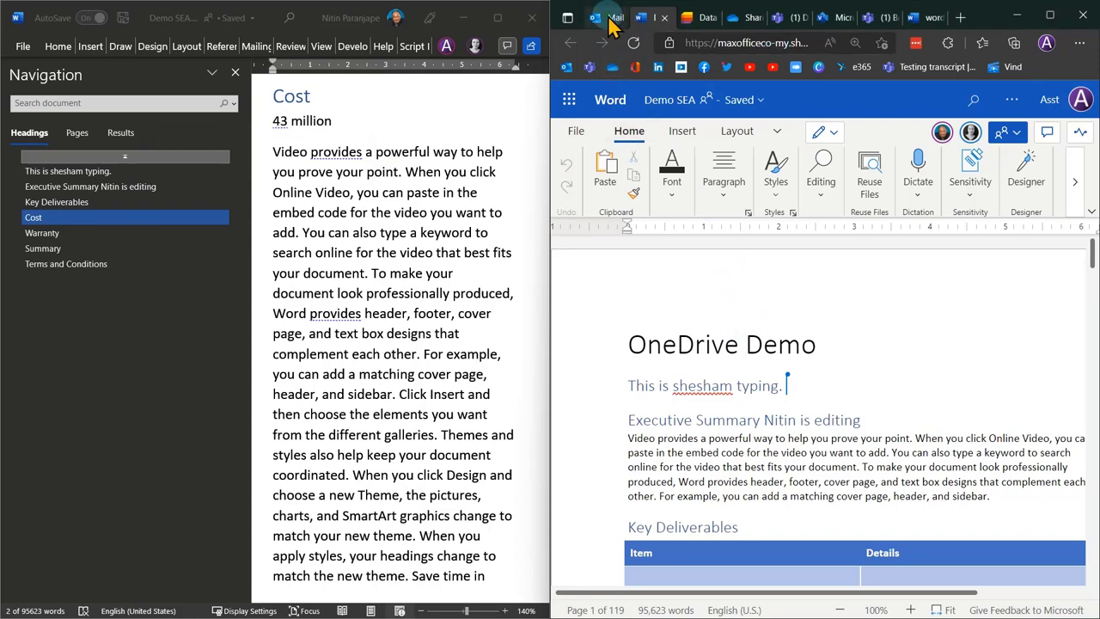
{"action": "scroll", "coordinate": [909, 550], "scroll_direction": "down", "scroll_amount": 3}
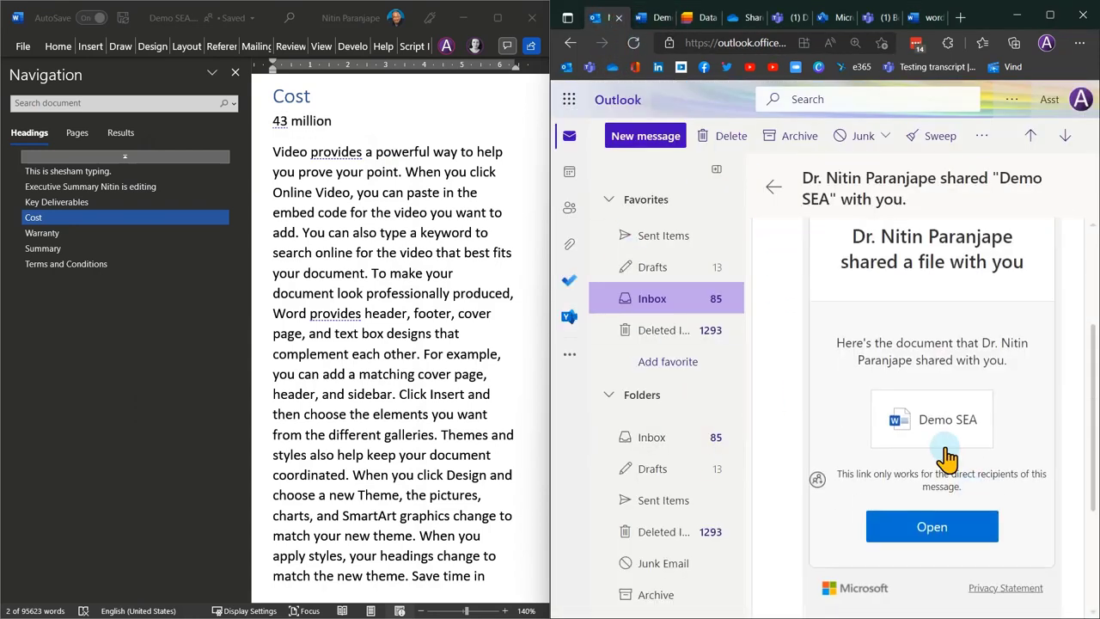
{"action": "left_click", "coordinate": [963, 430]}
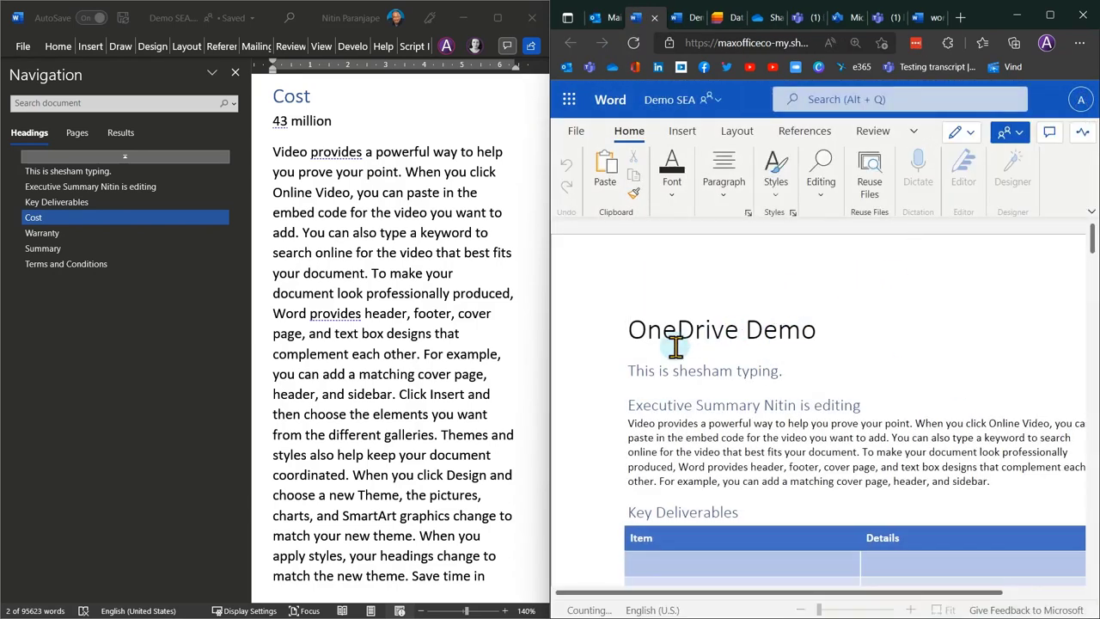
Switch the document to Print Layout view and close the Navigation pane.
{"action": "triple_click", "coordinate": [302, 129]}
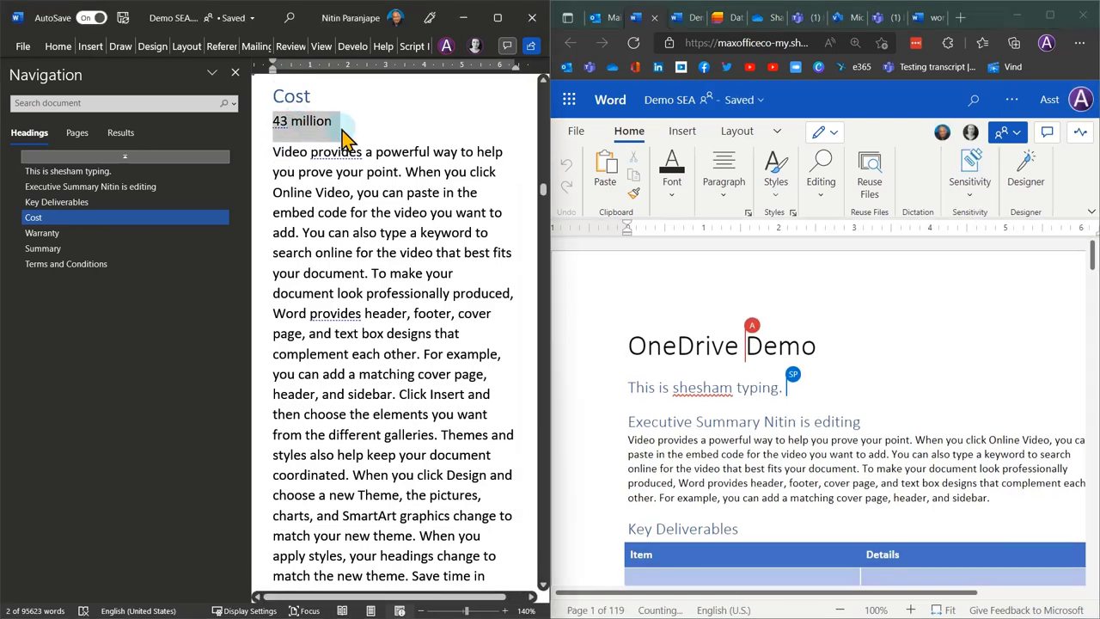
{"action": "key", "text": "alt+v"}
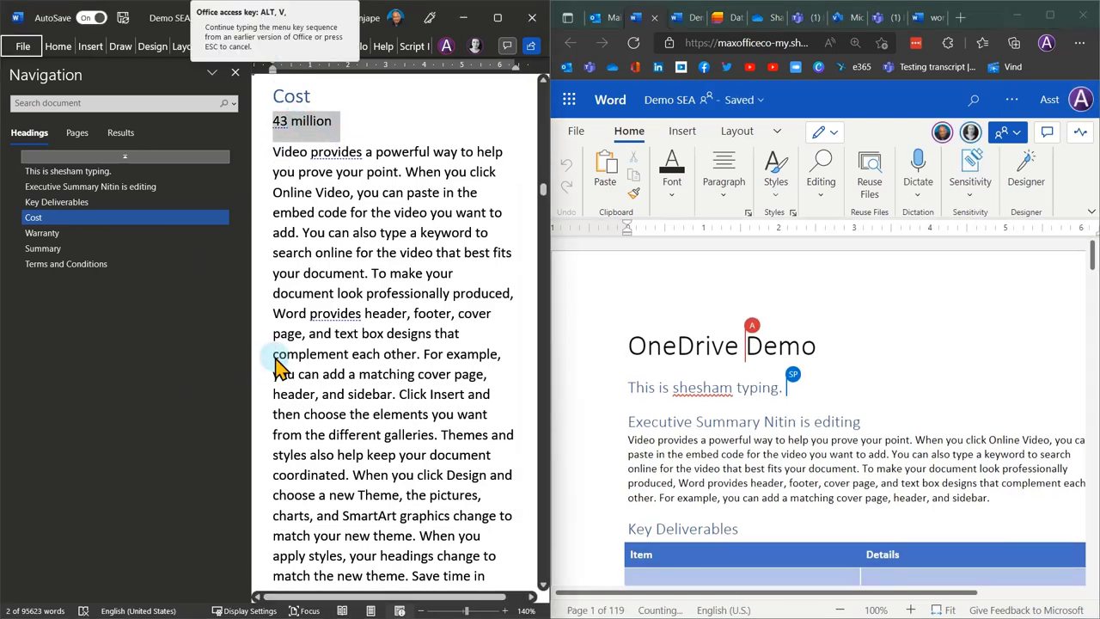
{"action": "key", "text": "p"}
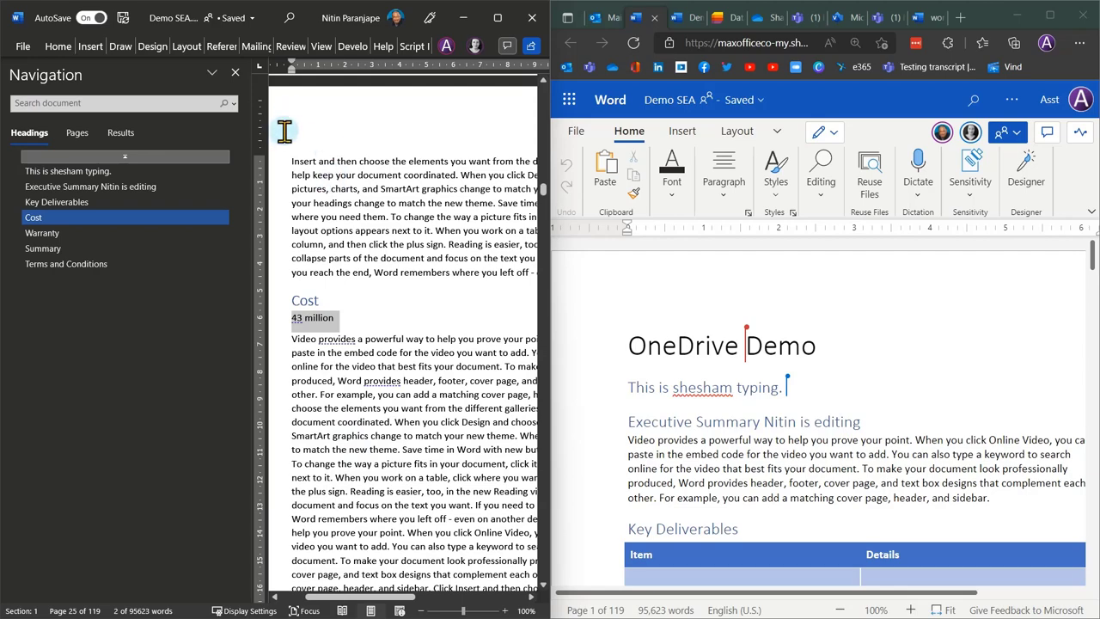
{"action": "left_click", "coordinate": [233, 75]}
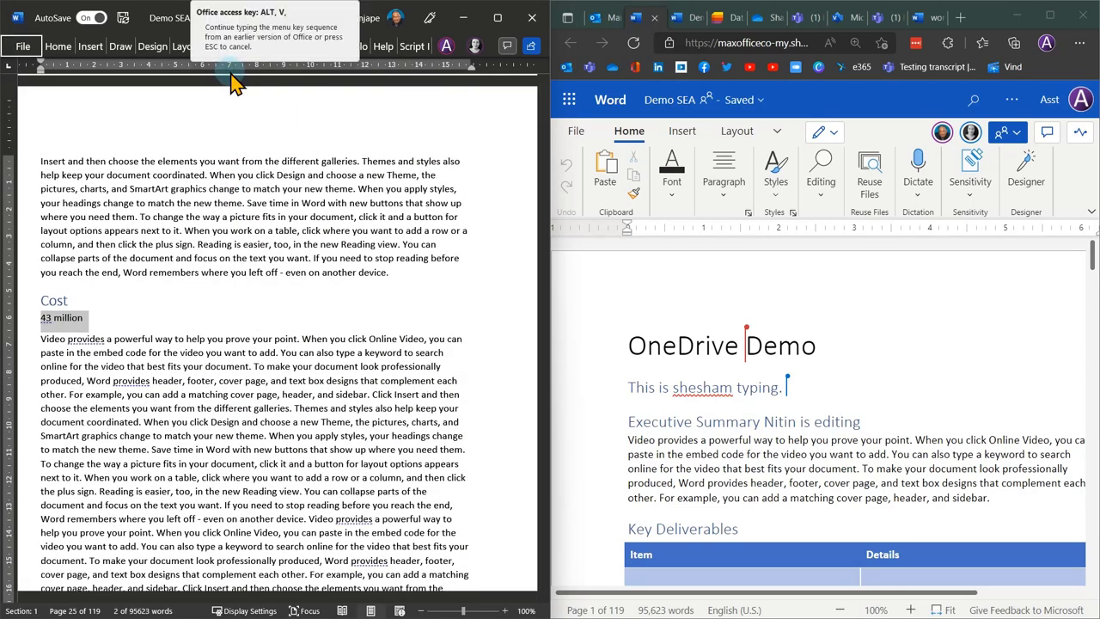
Select the Cost heading together with the 43 million figure.
{"action": "scroll", "coordinate": [233, 81], "scroll_direction": "up", "scroll_amount": 2, "text": "ctrl"}
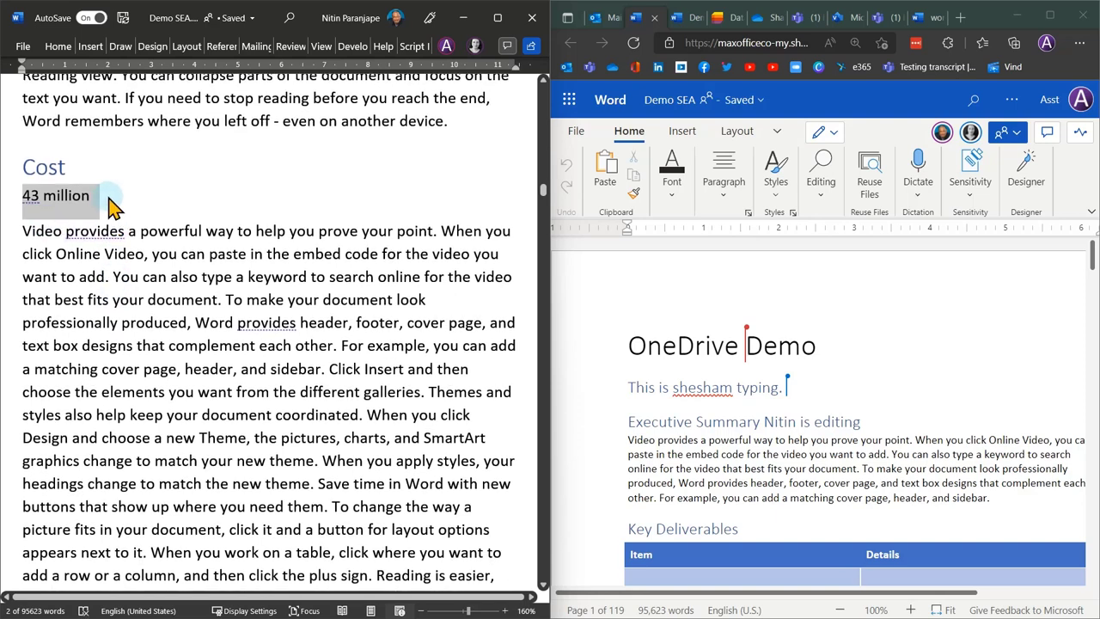
{"action": "left_click", "coordinate": [109, 196]}
{"action": "left_click_drag", "start_coordinate": [108, 196], "coordinate": [12, 164]}
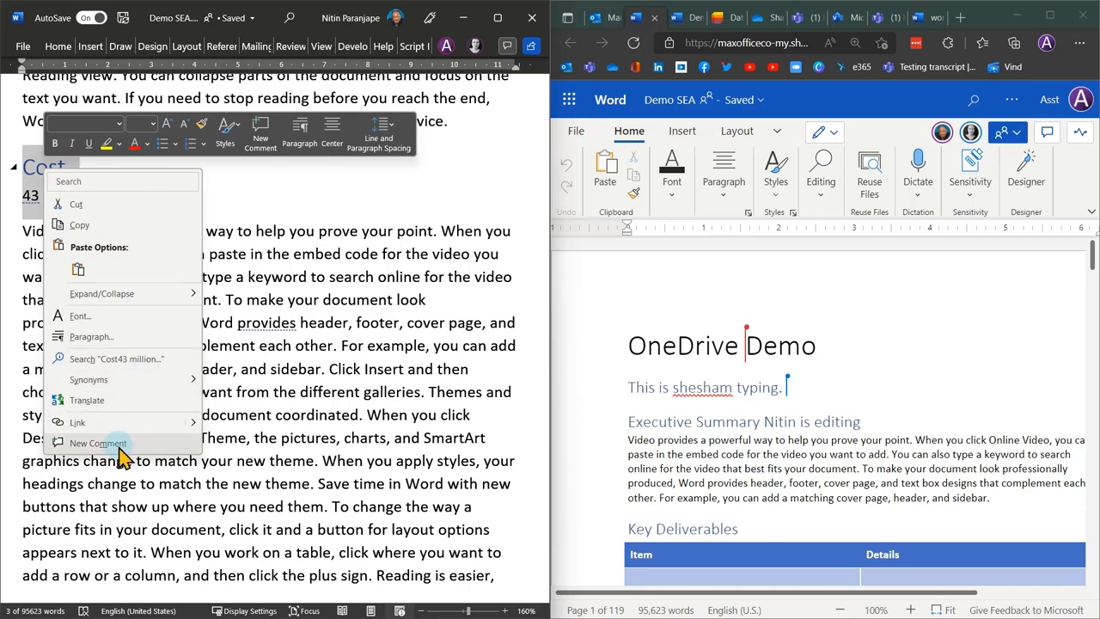
{"action": "left_click", "coordinate": [118, 451]}
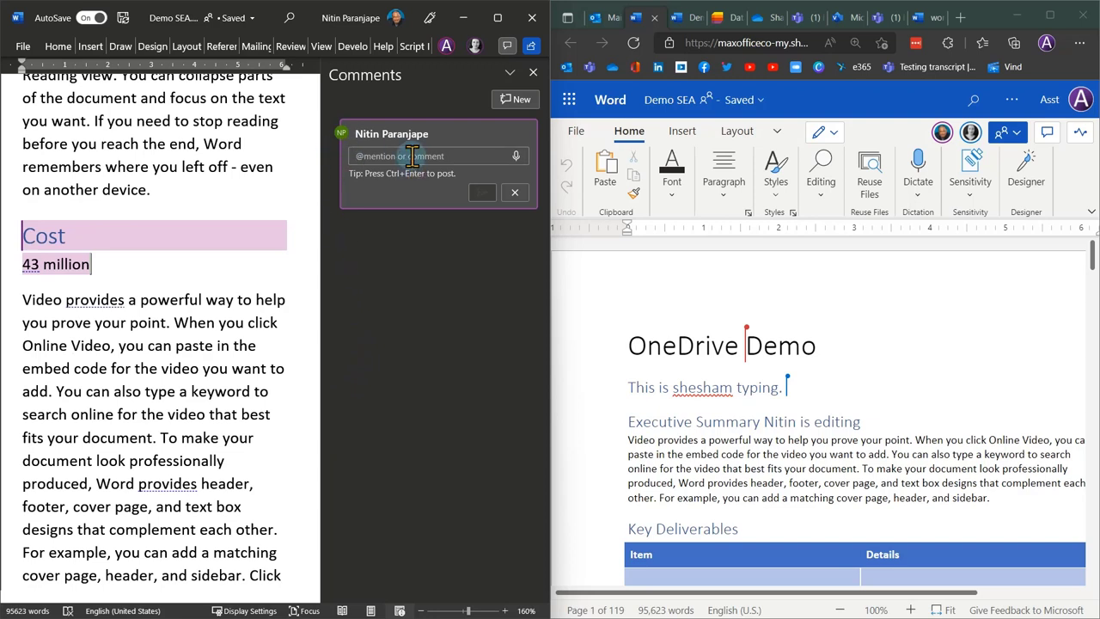
{"action": "type", "text": "@boss"}
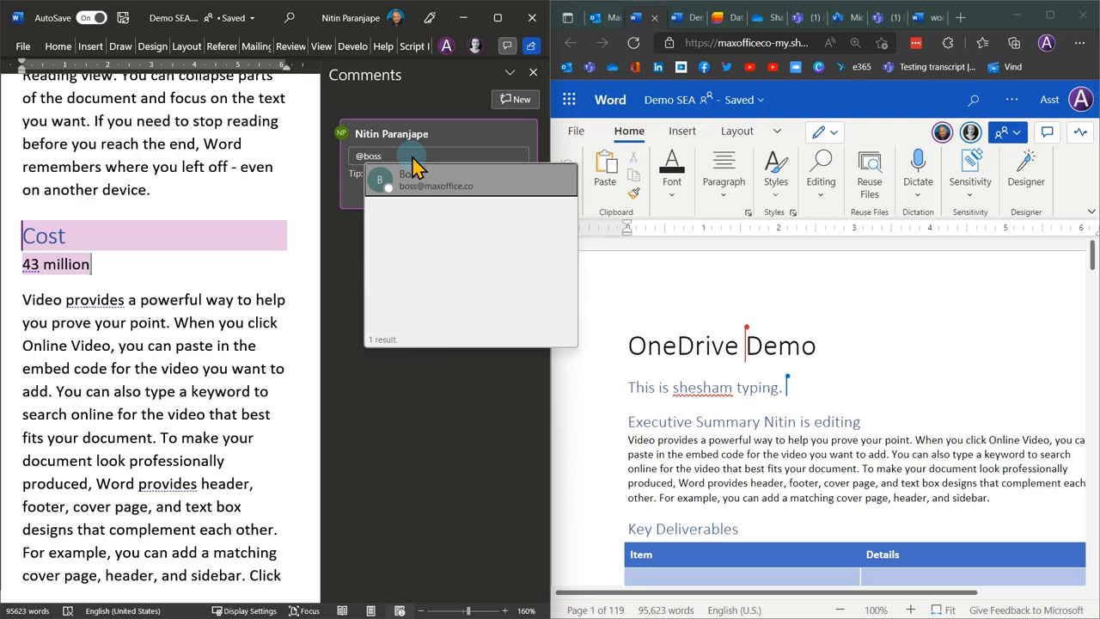
{"action": "left_click", "coordinate": [416, 168]}
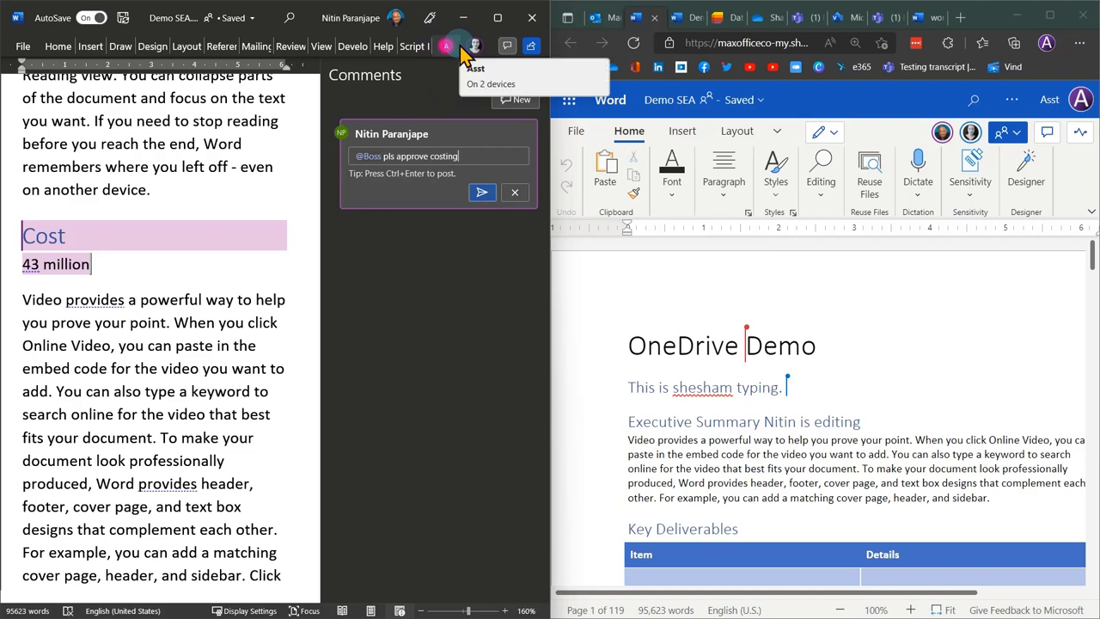
{"action": "left_click", "coordinate": [480, 194]}
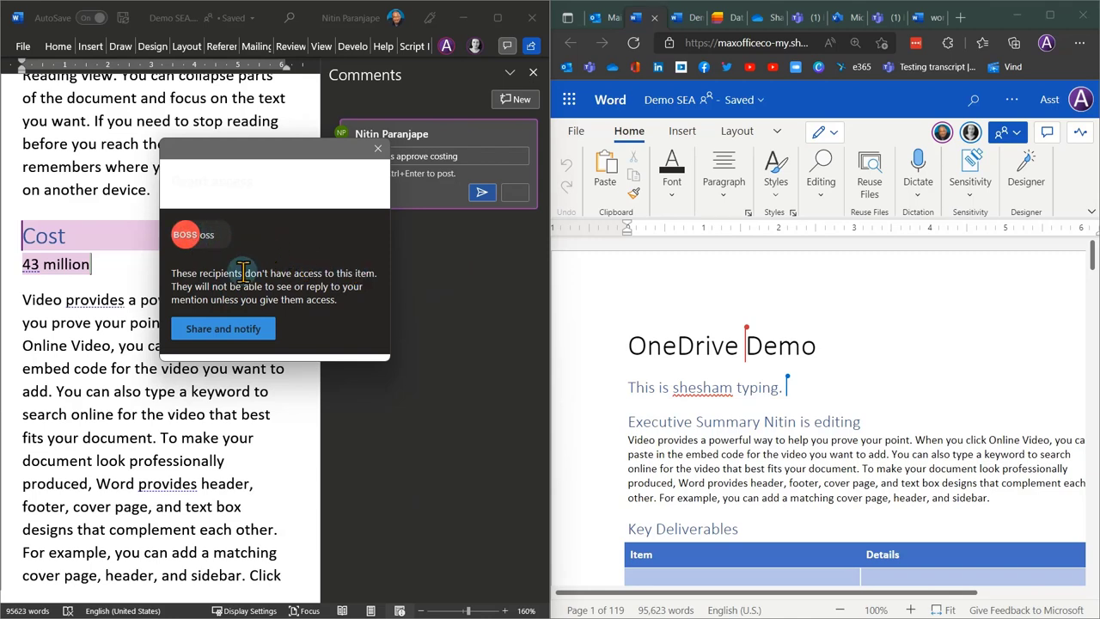
Give the boss access and notify them, then close the Comments pane.
{"action": "left_click", "coordinate": [222, 336]}
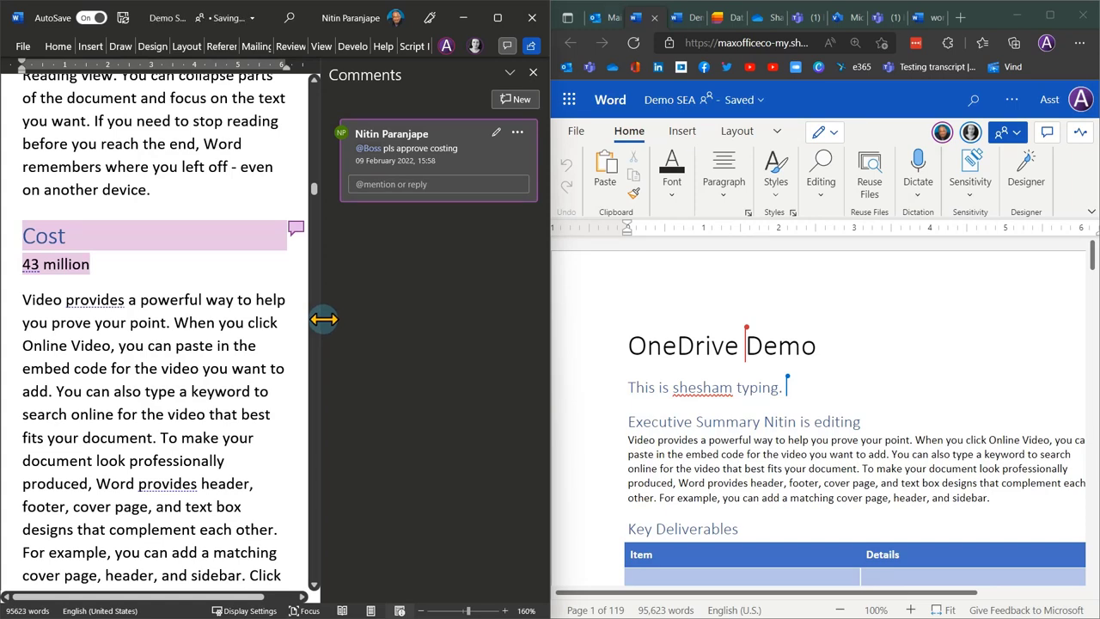
{"action": "left_click", "coordinate": [533, 73]}
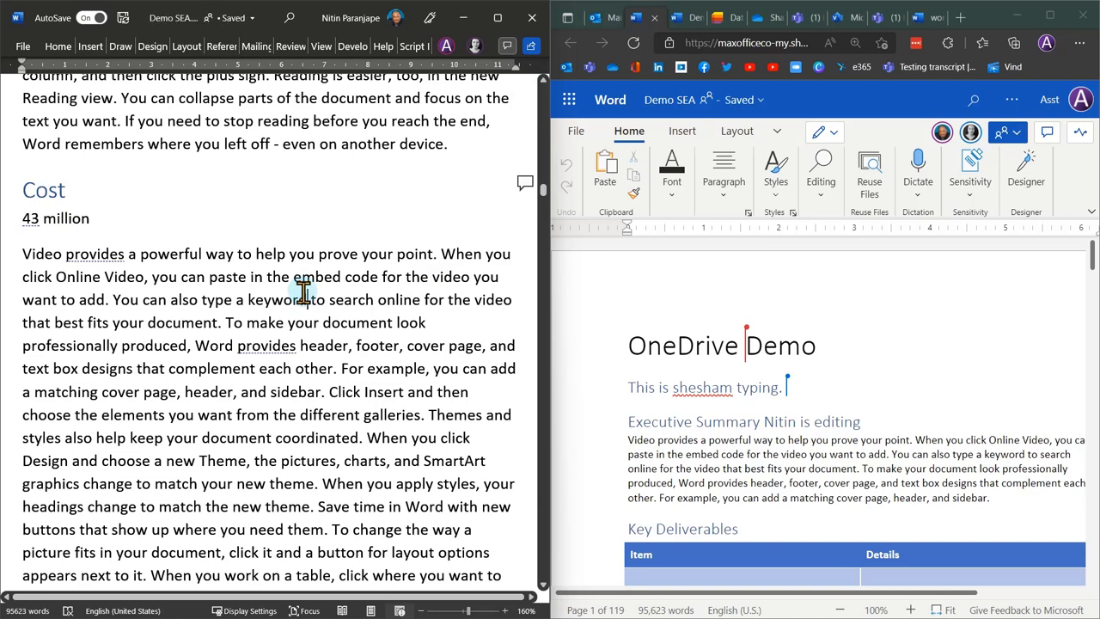
{"action": "left_click", "coordinate": [305, 293]}
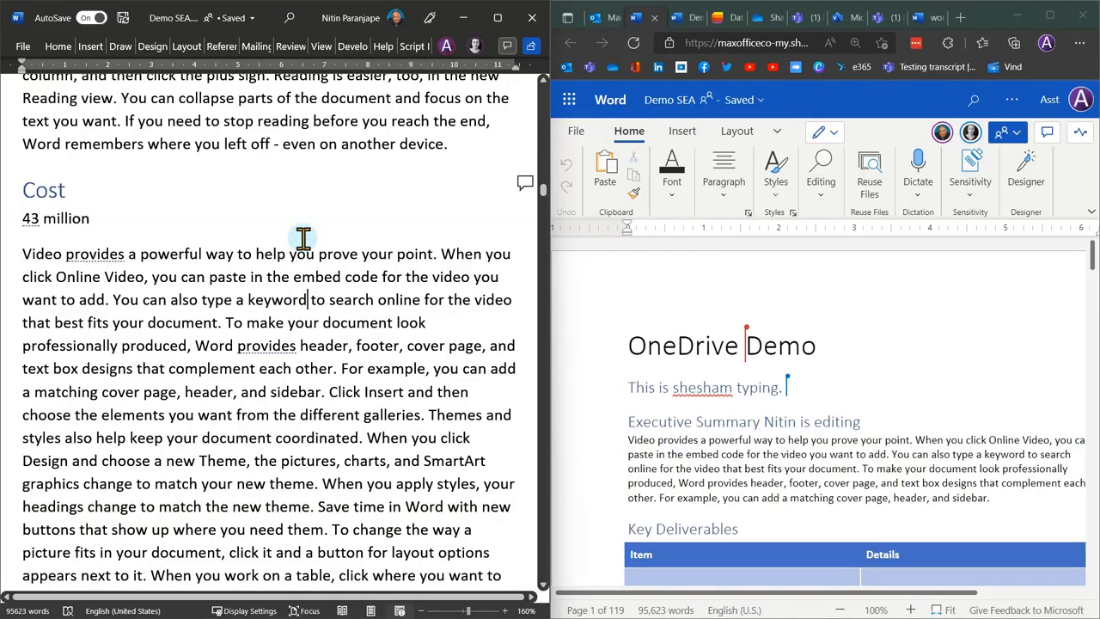
Maximize Word, show Demo SEA's Version History, and reopen the Navigation pane.
{"action": "left_click", "coordinate": [497, 17]}
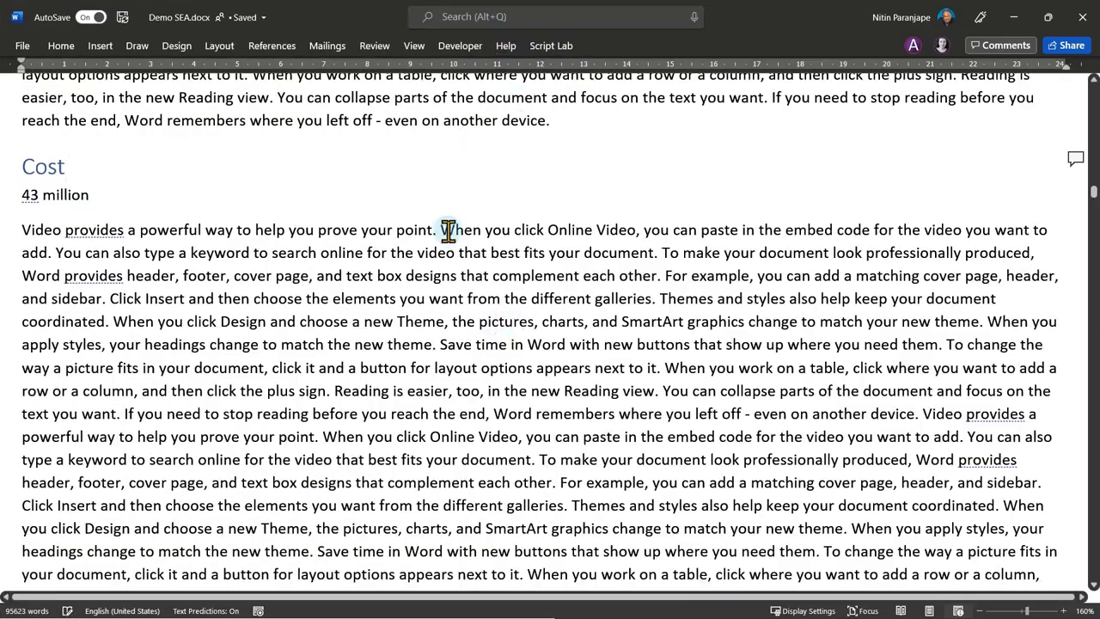
{"action": "scroll", "coordinate": [554, 251], "scroll_direction": "up", "scroll_amount": 15}
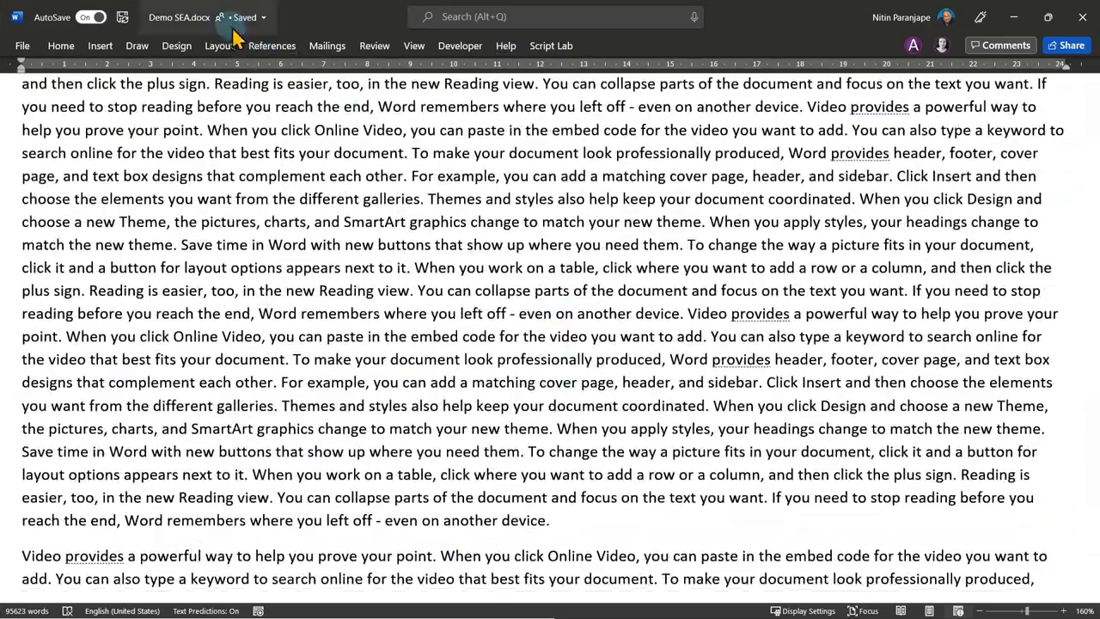
{"action": "left_click", "coordinate": [198, 17]}
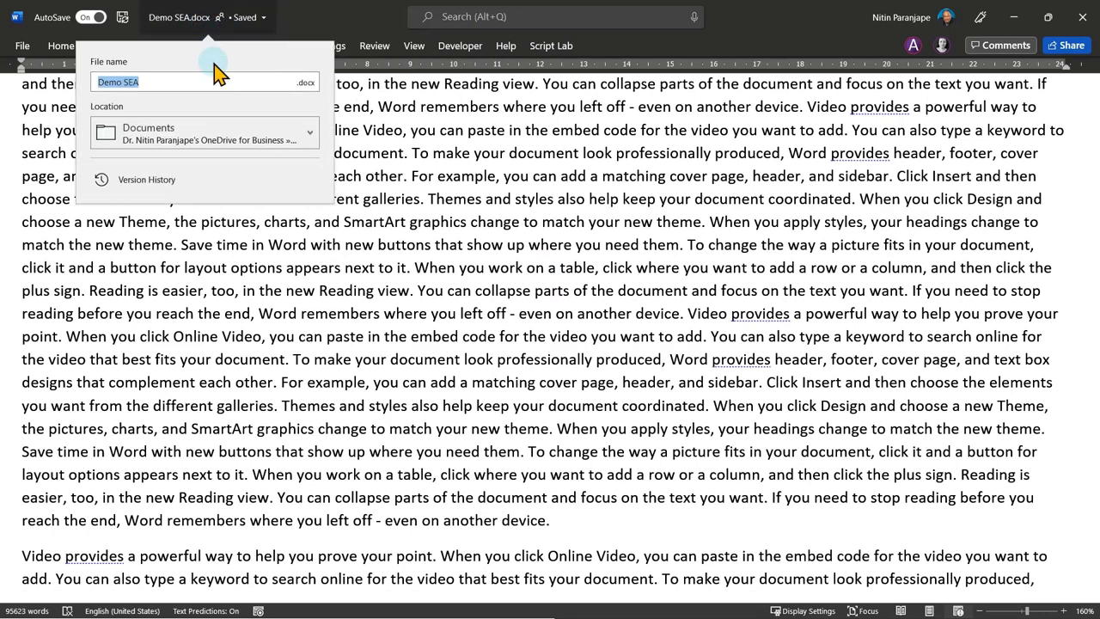
{"action": "left_click", "coordinate": [150, 180]}
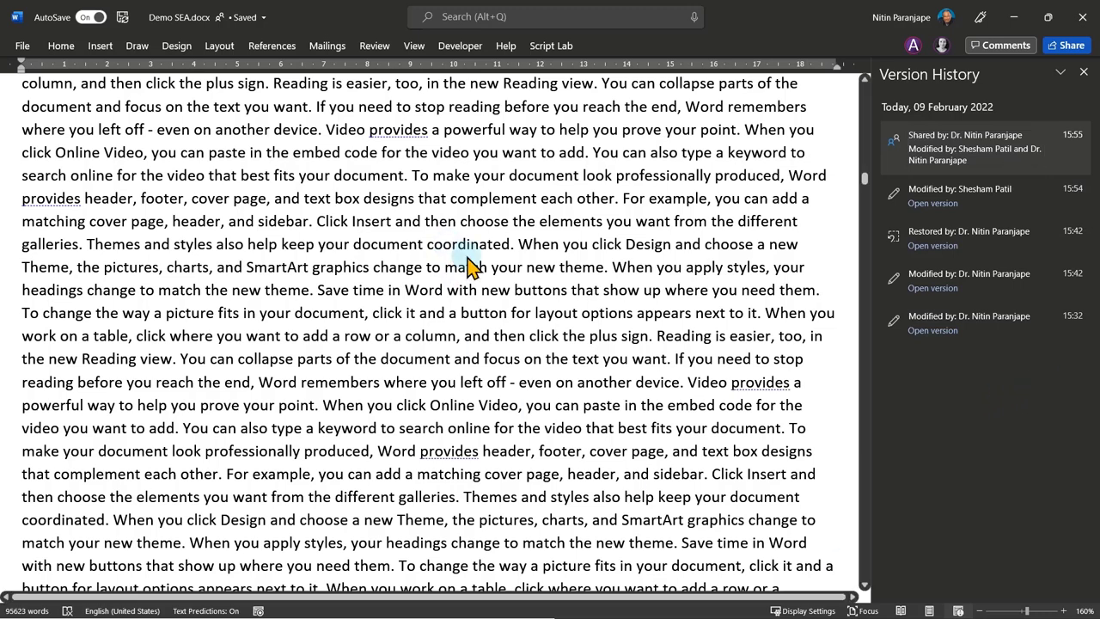
{"action": "key", "text": "ctrl+f"}
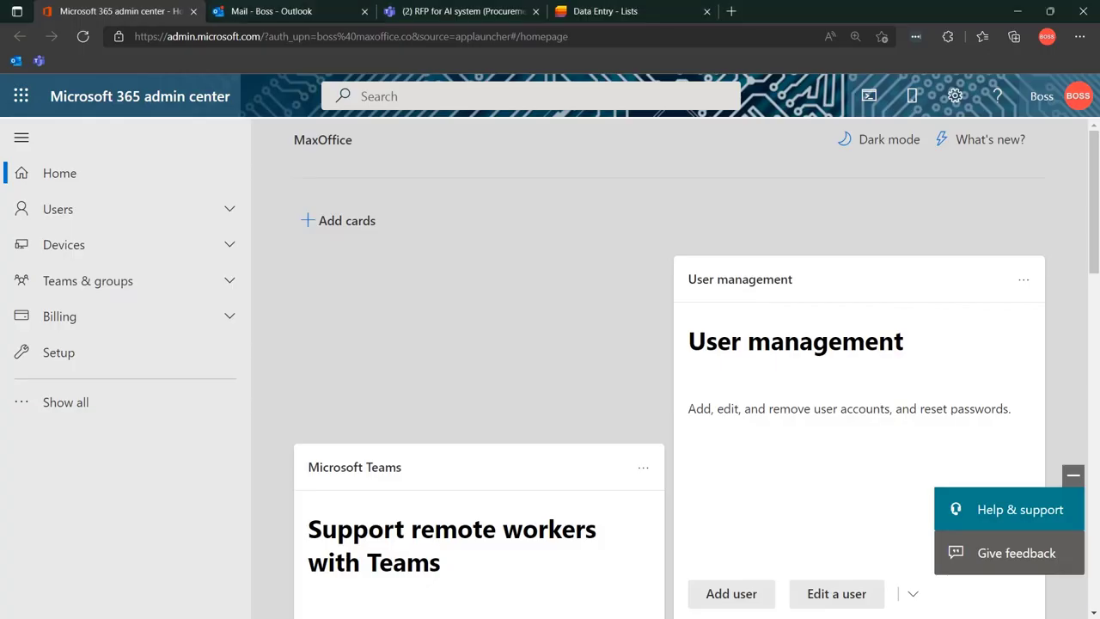
Go to the Mail - Boss - Outlook tab and refresh the inbox.
{"action": "left_click", "coordinate": [348, 11]}
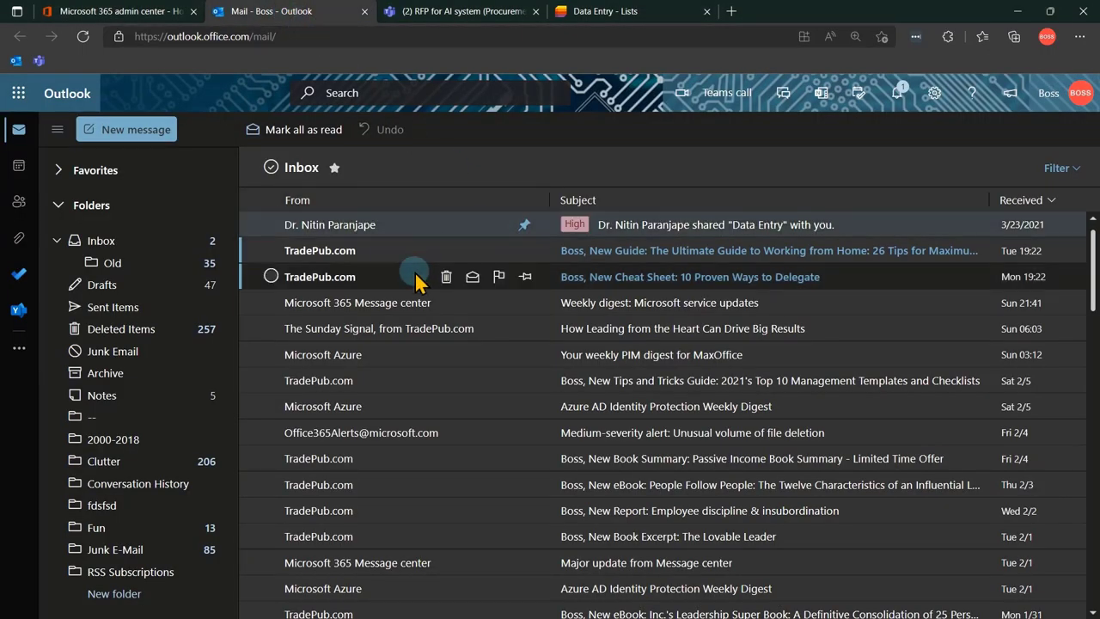
{"action": "left_click", "coordinate": [83, 36]}
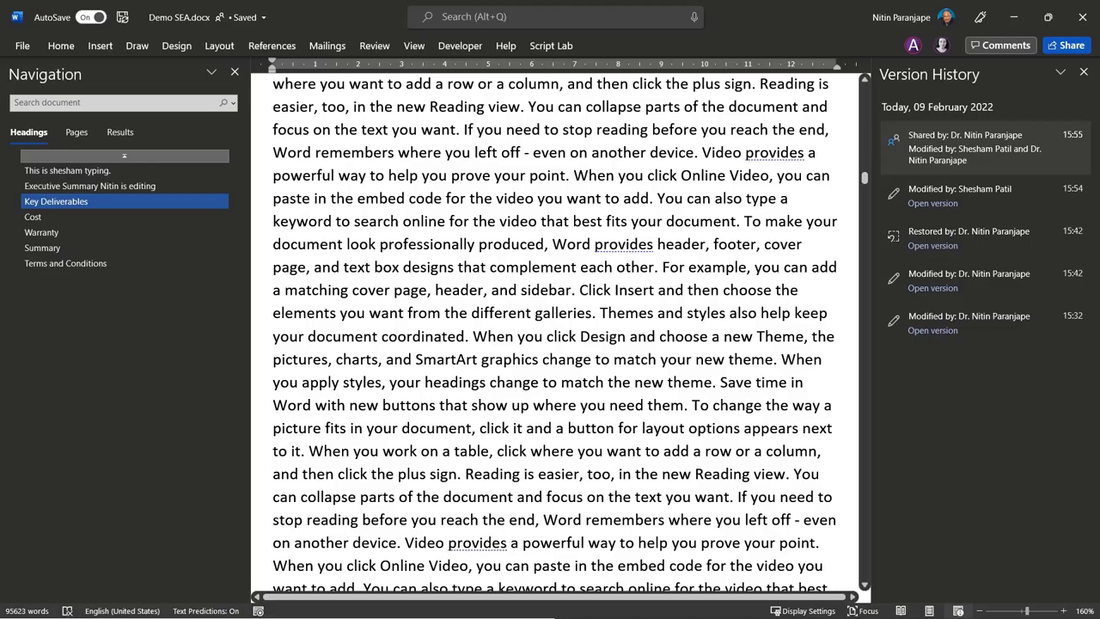
{"action": "left_click", "coordinate": [1084, 73]}
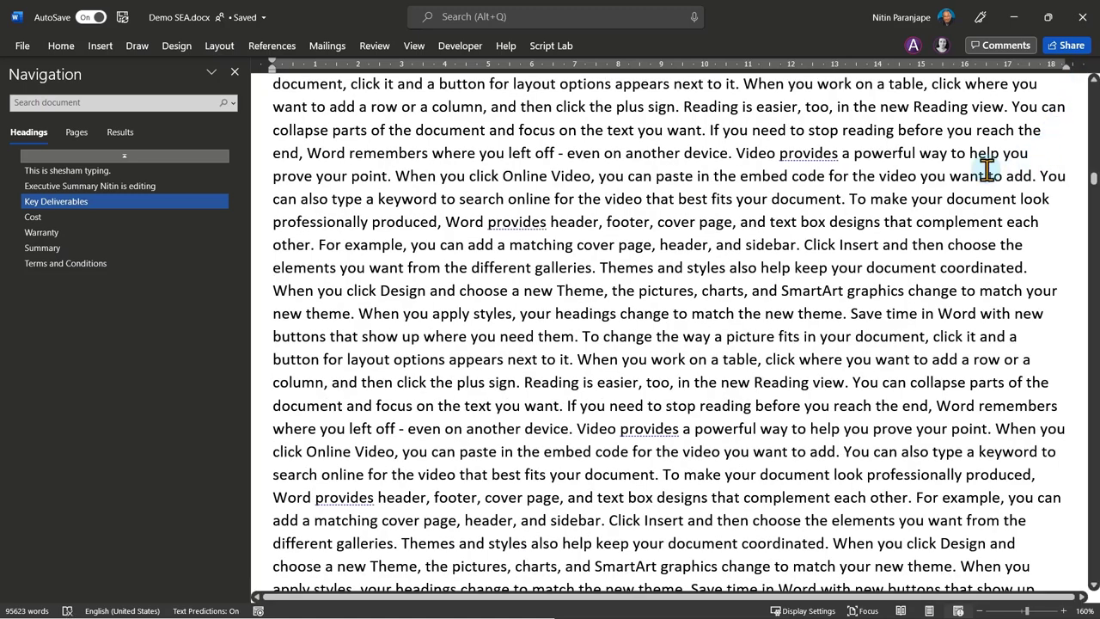
{"action": "left_click", "coordinate": [1066, 45]}
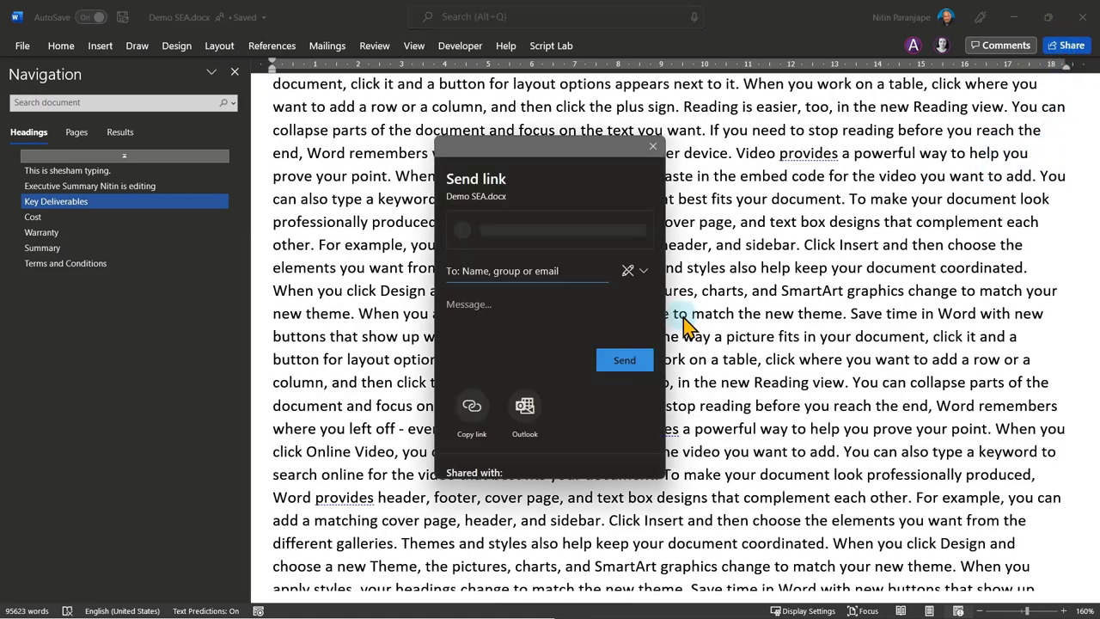
{"action": "left_click", "coordinate": [562, 236]}
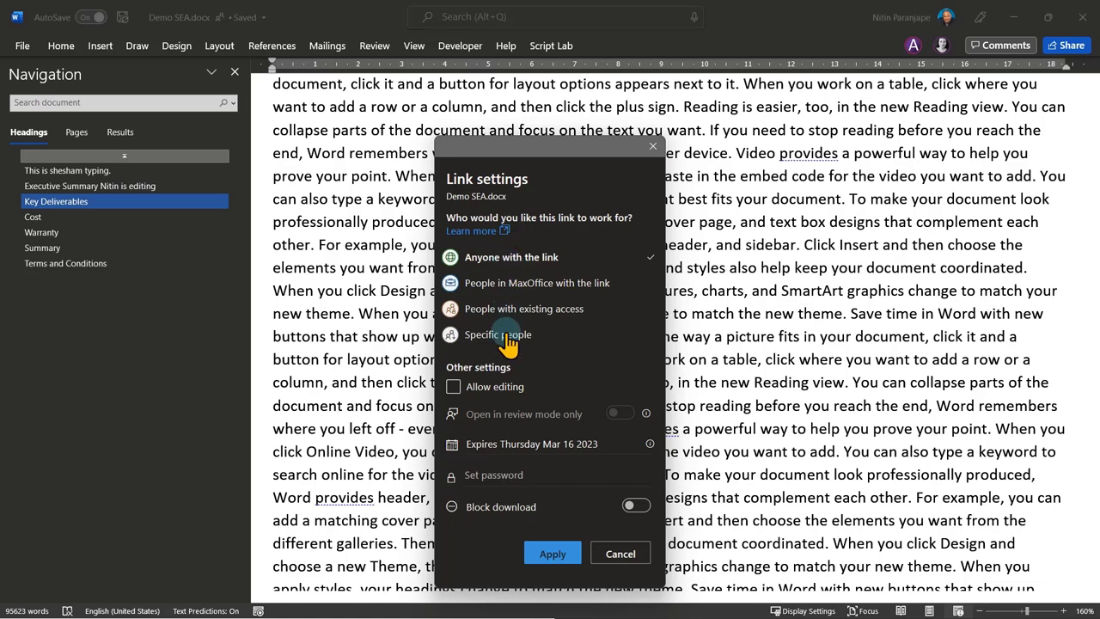
{"action": "left_click", "coordinate": [643, 551]}
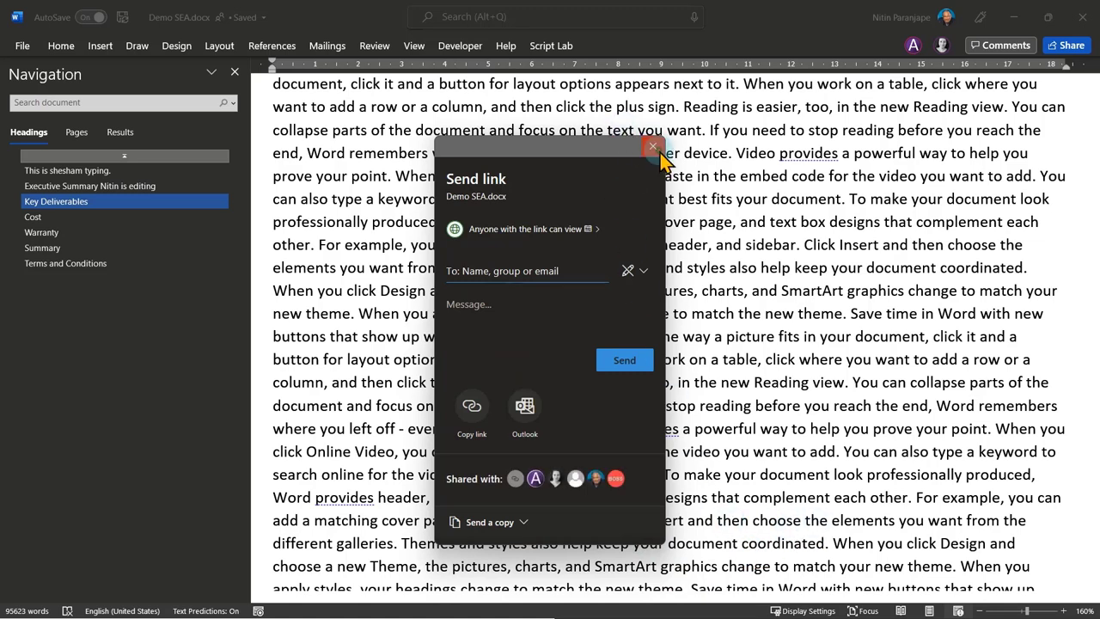
{"action": "left_click", "coordinate": [653, 146]}
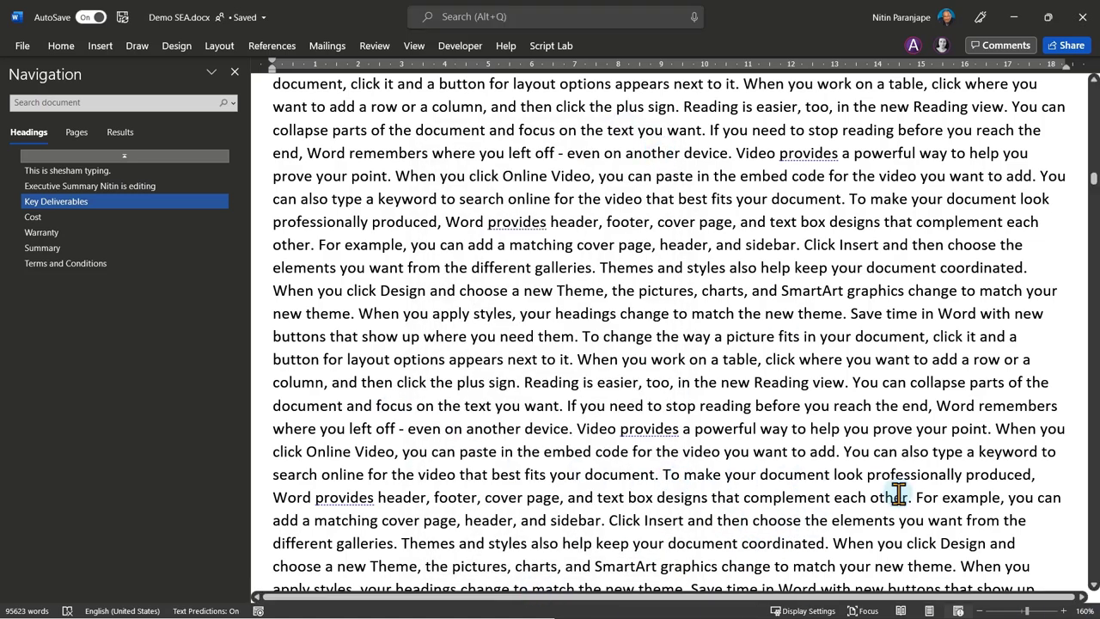
Bring up the Outlook mailbox in Edge, select the direct-recipient links note, and maximize the browser.
{"action": "key", "text": "alt+Tab"}
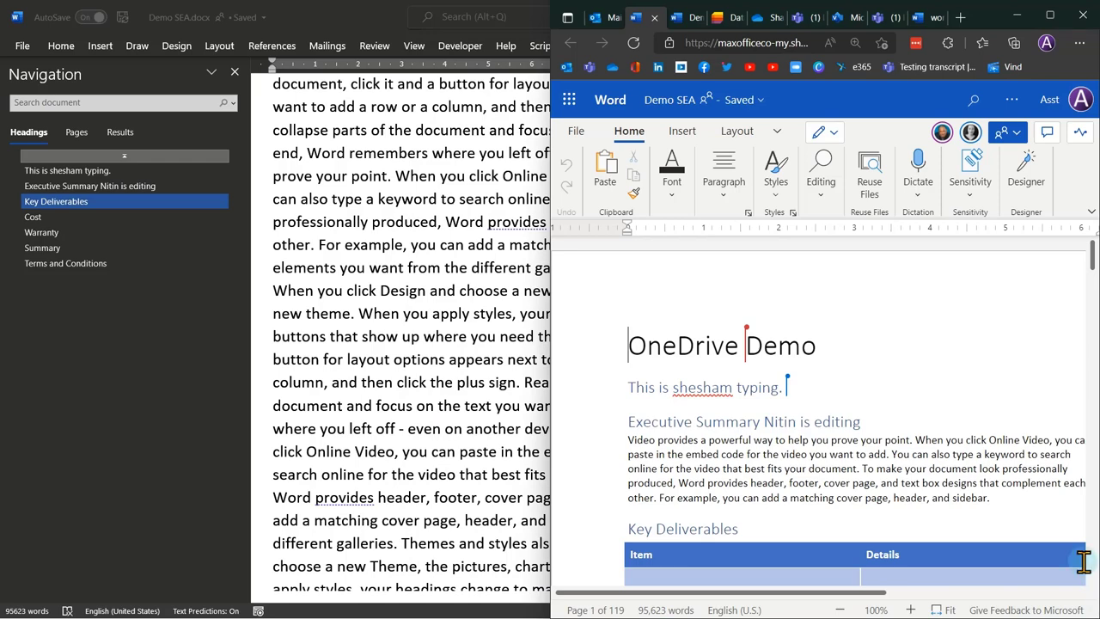
{"action": "left_click", "coordinate": [622, 17]}
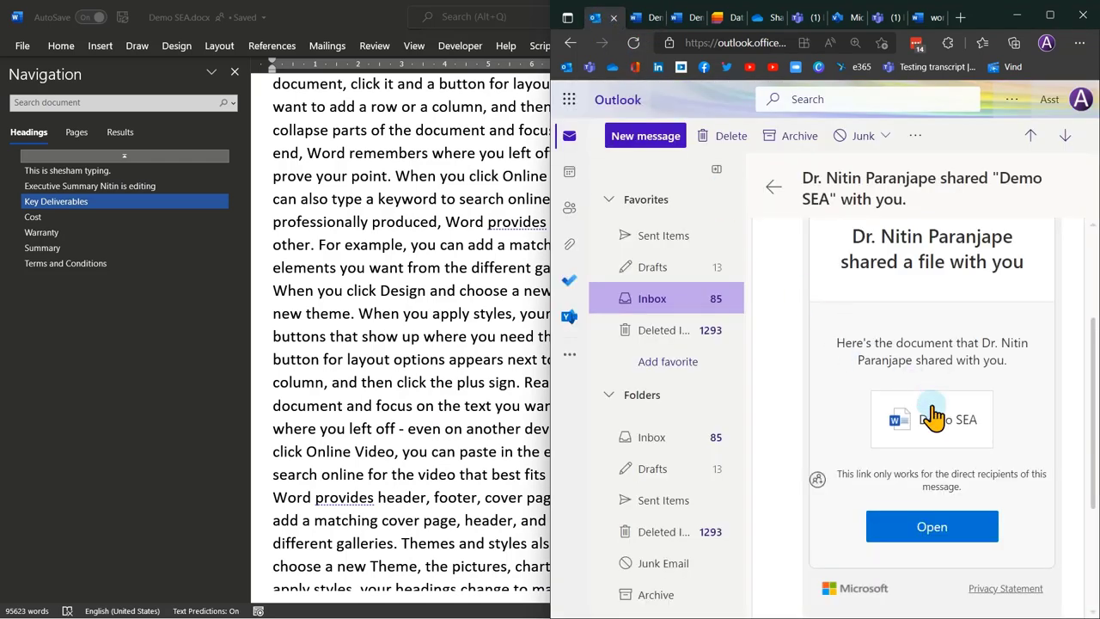
{"action": "left_click_drag", "start_coordinate": [963, 488], "coordinate": [830, 475]}
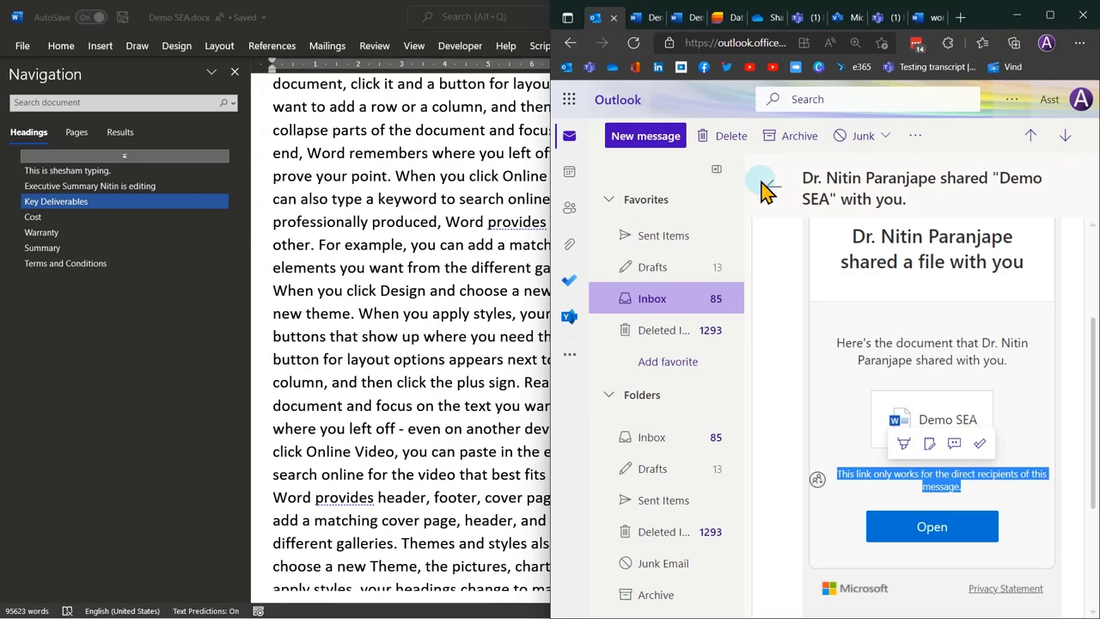
{"action": "left_click", "coordinate": [1050, 15]}
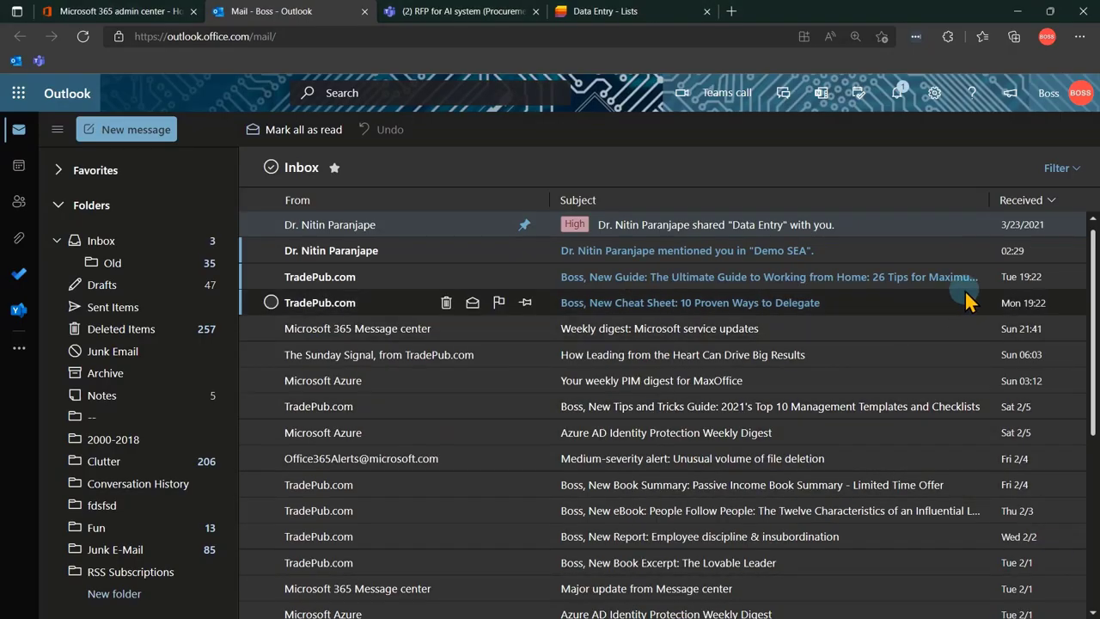
Open the 'mentioned you in Demo SEA' email to see the costing request beside Cost 43 million.
{"action": "left_click", "coordinate": [801, 250]}
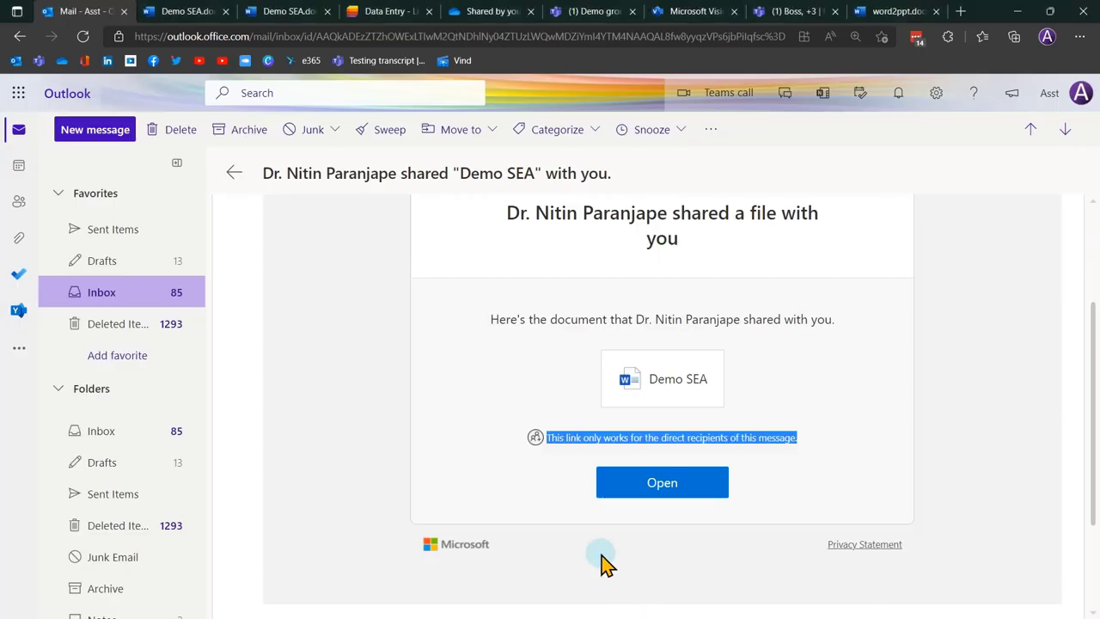
{"action": "left_click", "coordinate": [679, 382]}
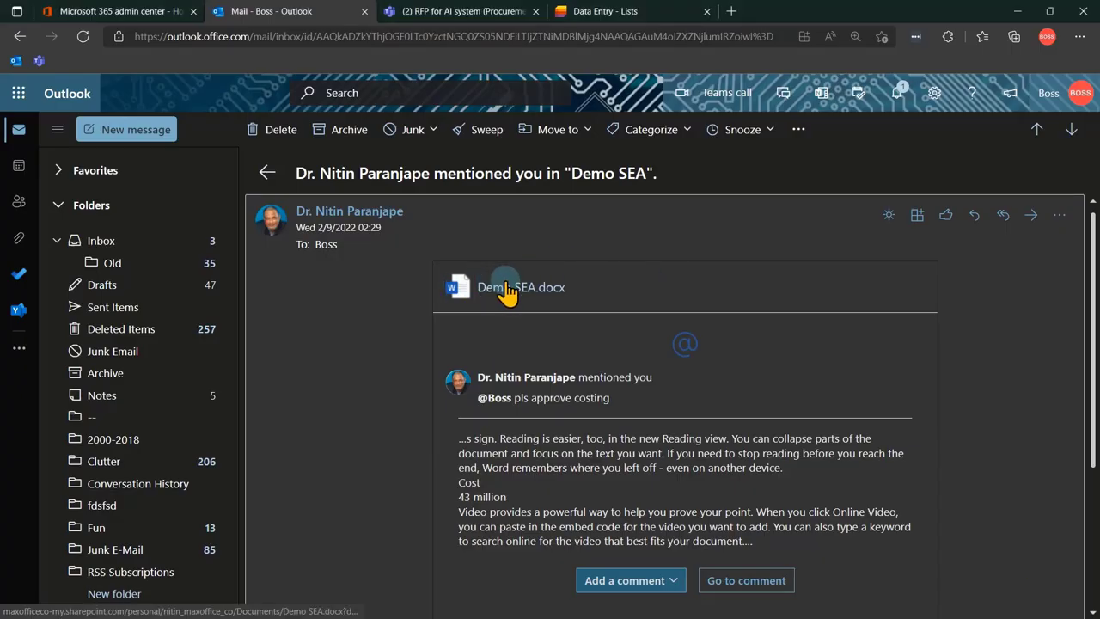
{"action": "scroll", "coordinate": [906, 441], "scroll_direction": "down", "scroll_amount": 2}
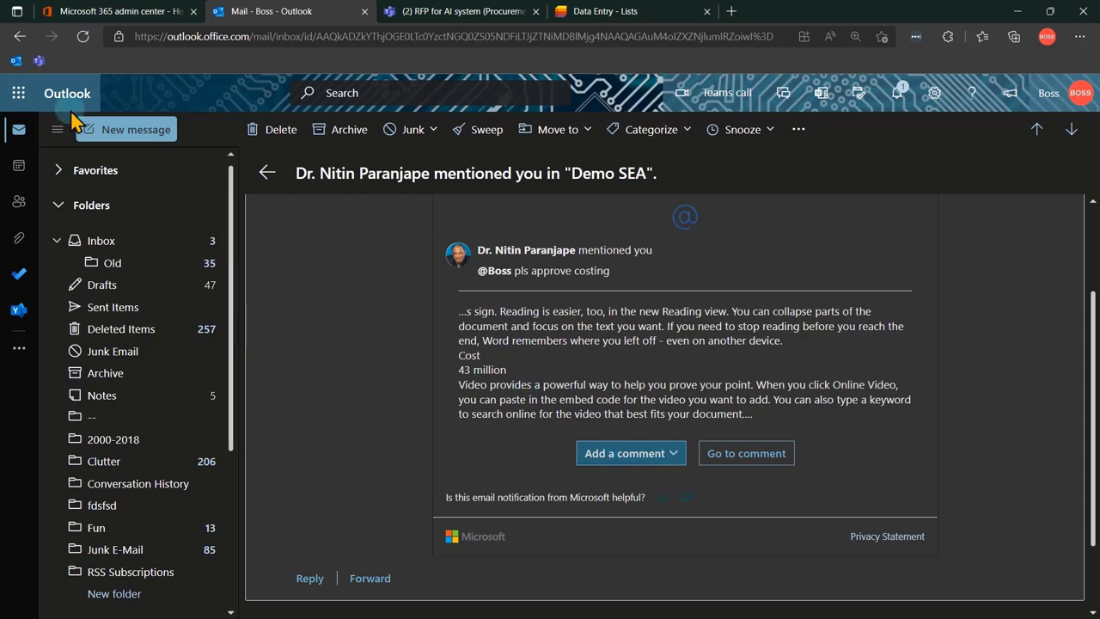
Reply to the costing mention with the comment 'Go ahead. Good job.'.
{"action": "left_click", "coordinate": [665, 454]}
{"action": "left_click", "coordinate": [539, 310]}
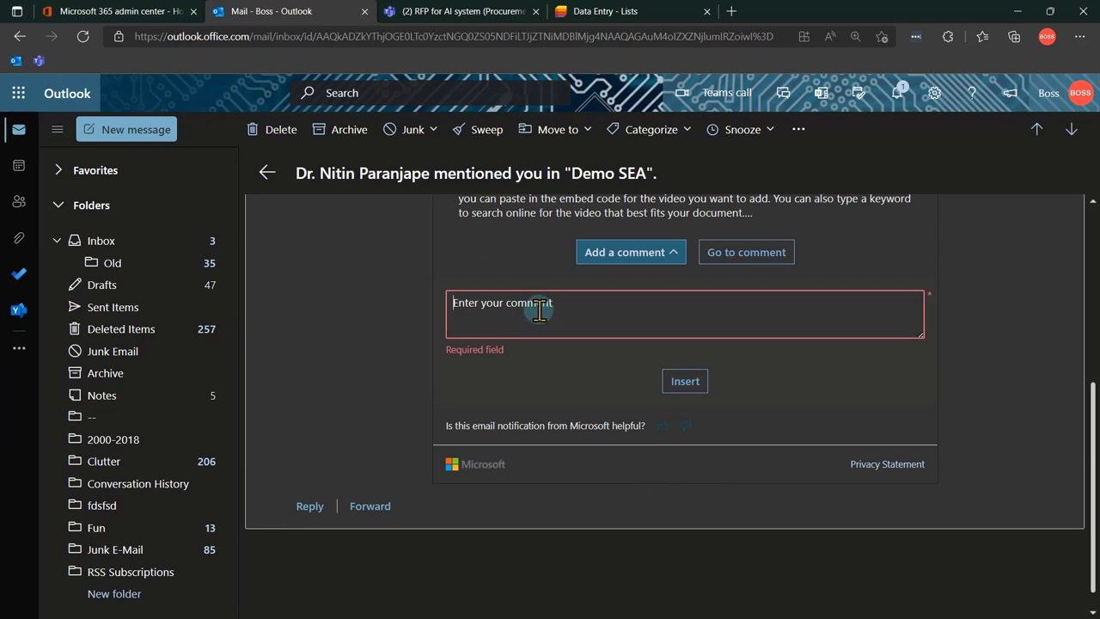
{"action": "type", "text": "Go ahead"}
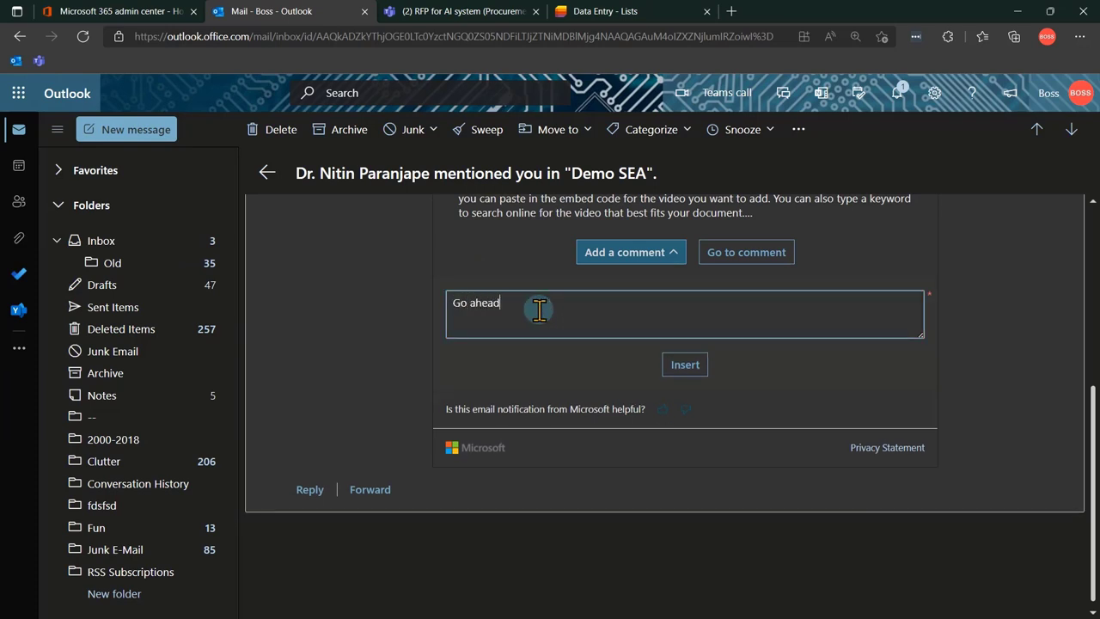
{"action": "type", "text": ". Good job."}
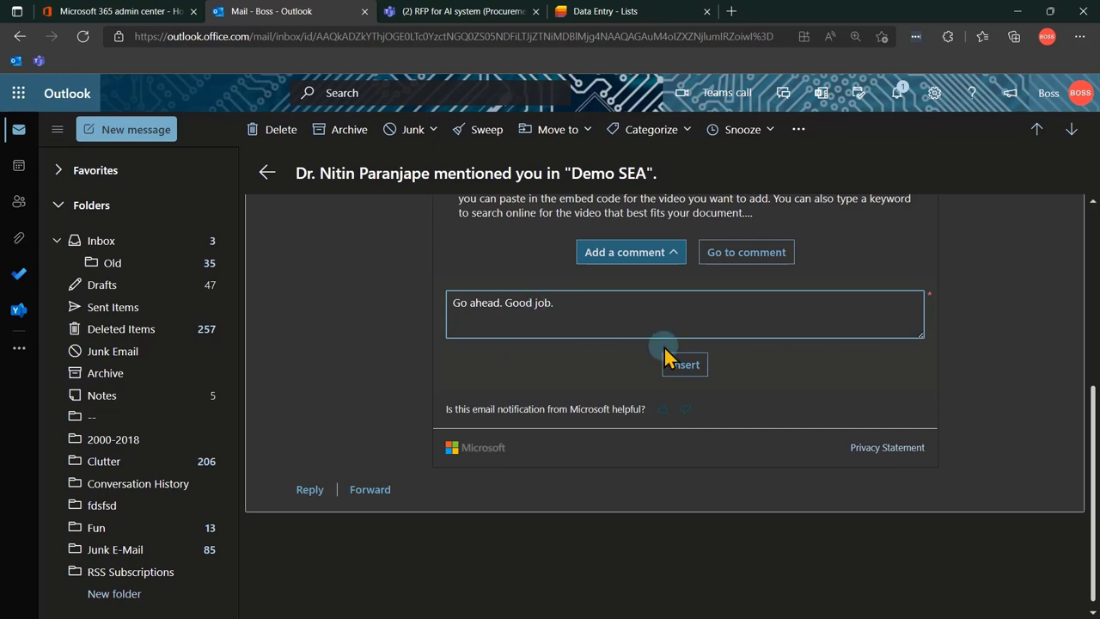
{"action": "left_click", "coordinate": [694, 374]}
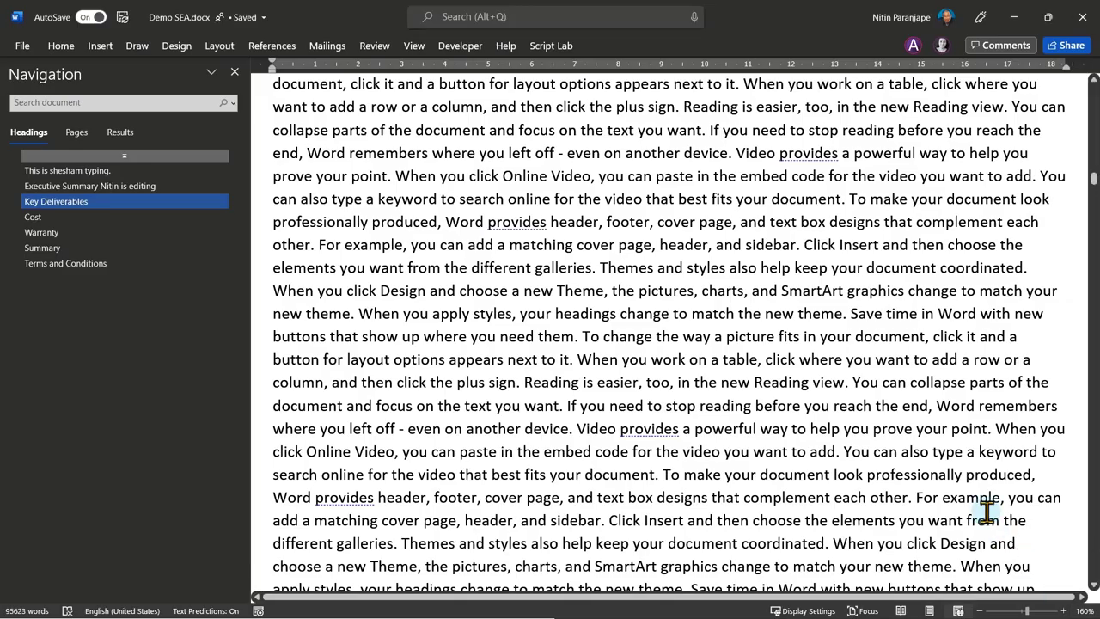
Jump to the Cost heading and show its costing comment in the Comments pane.
{"action": "left_click", "coordinate": [37, 215]}
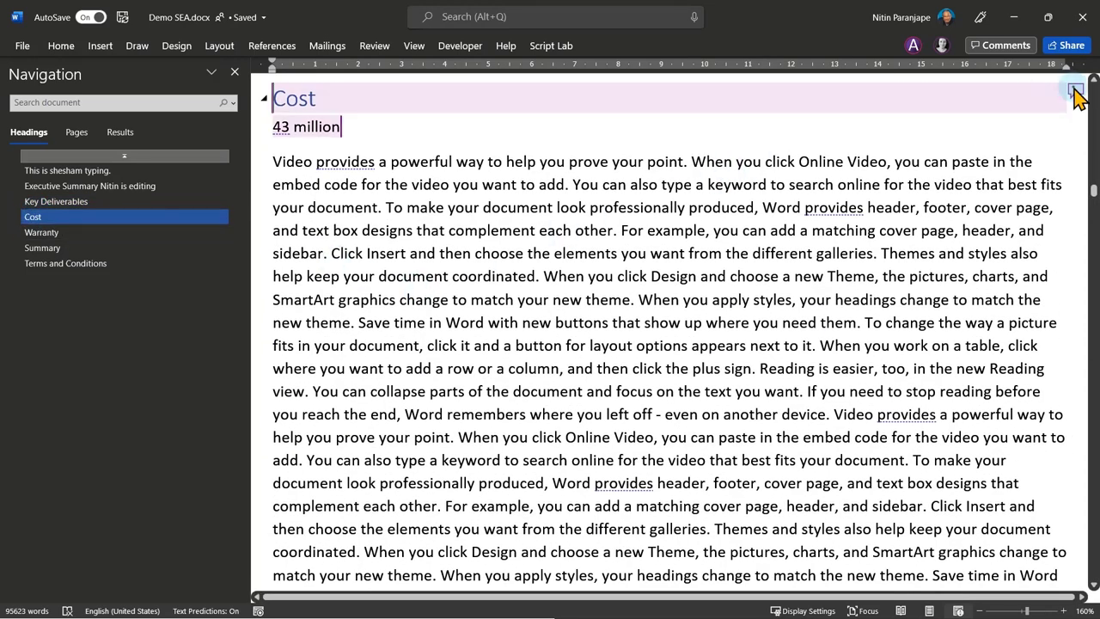
{"action": "left_click", "coordinate": [1076, 91]}
{"action": "left_click", "coordinate": [779, 209]}
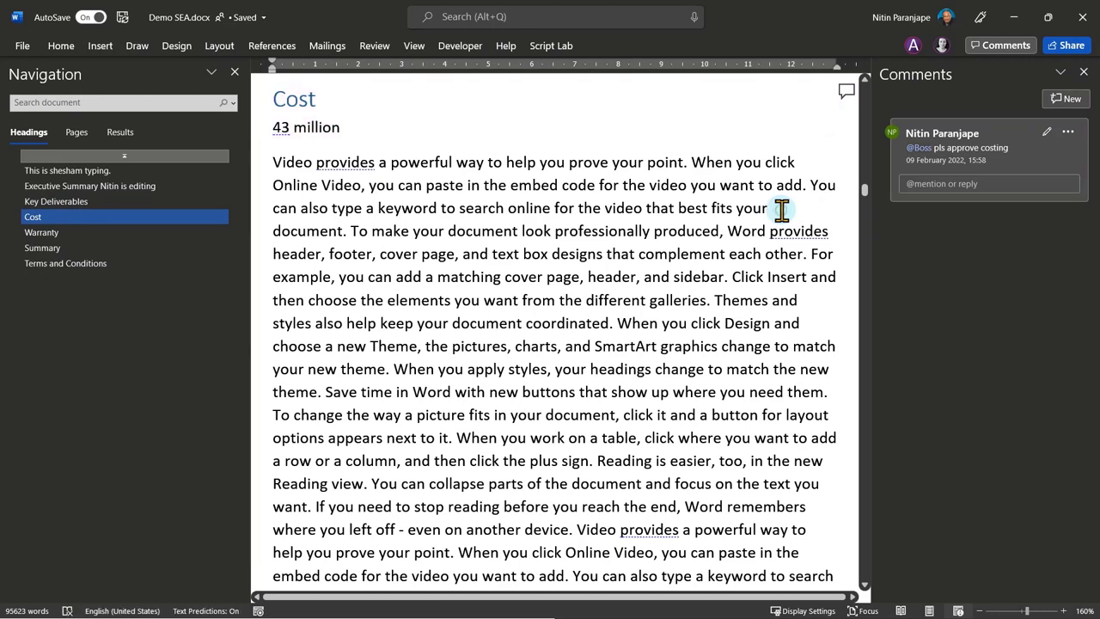
{"action": "left_click", "coordinate": [701, 299]}
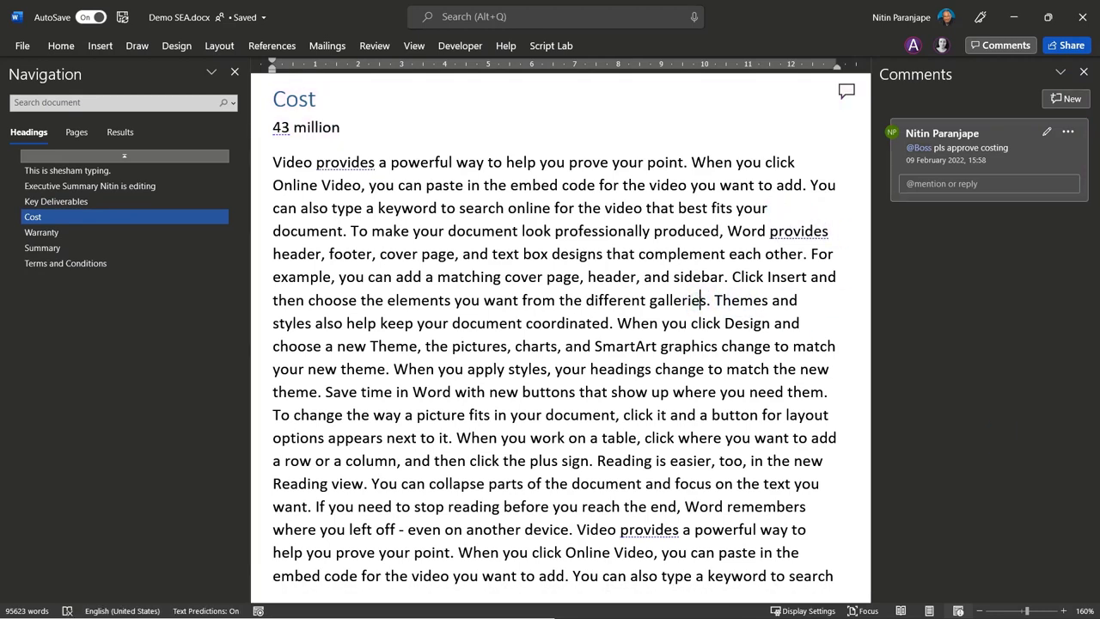
{"action": "key", "text": "alt+Tab"}
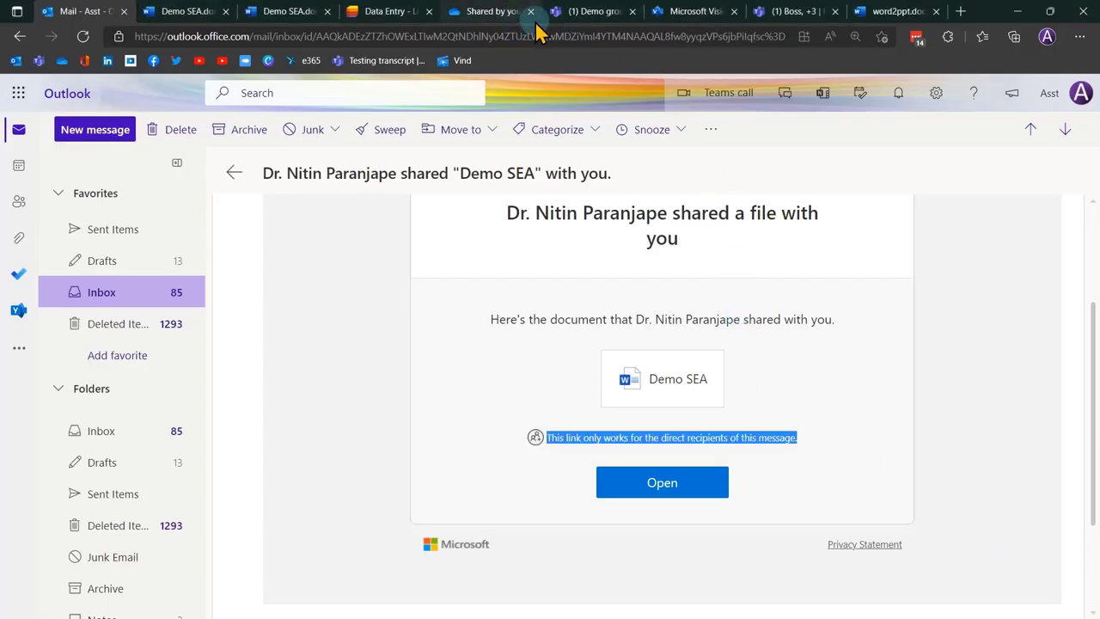
In the Demo SEA web tab, search the document for Cost.
{"action": "left_click", "coordinate": [877, 13]}
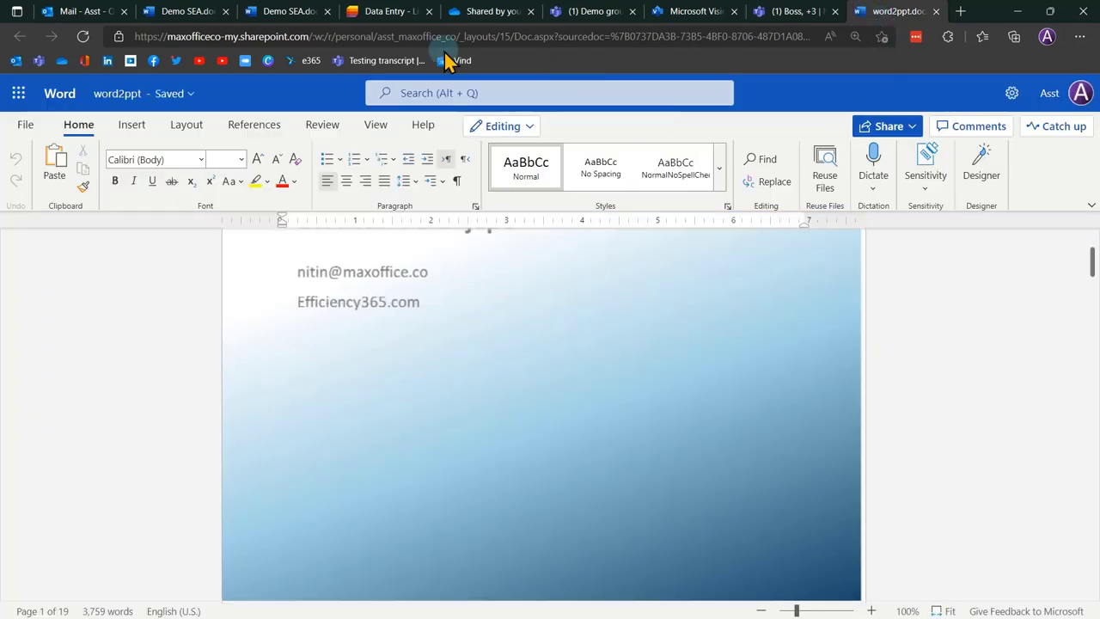
{"action": "left_click", "coordinate": [263, 12]}
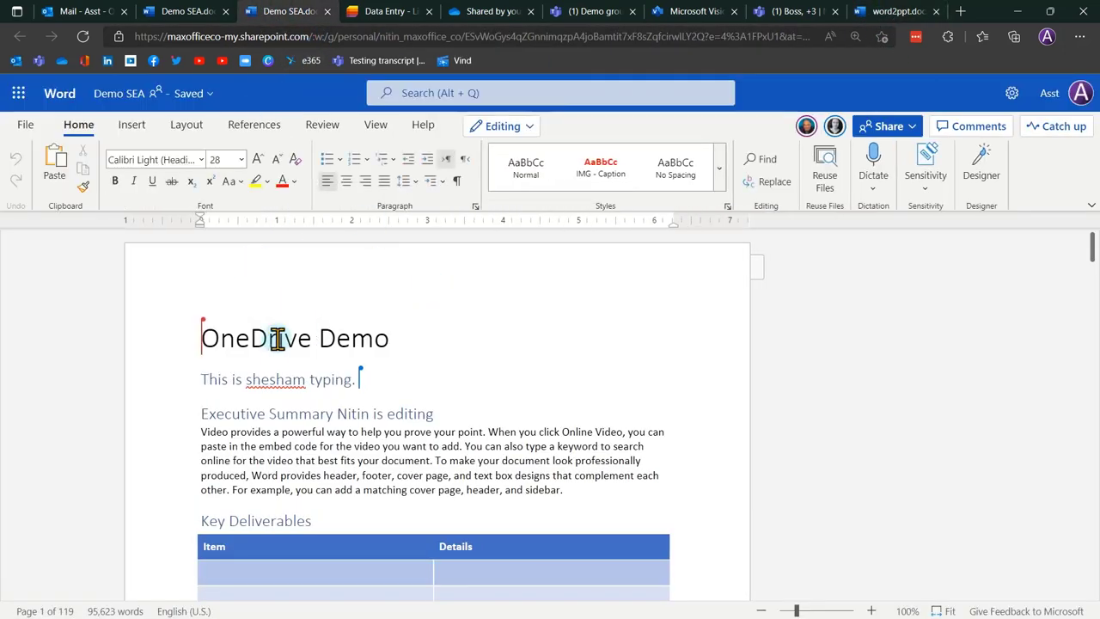
{"action": "key", "text": "ctrl+f"}
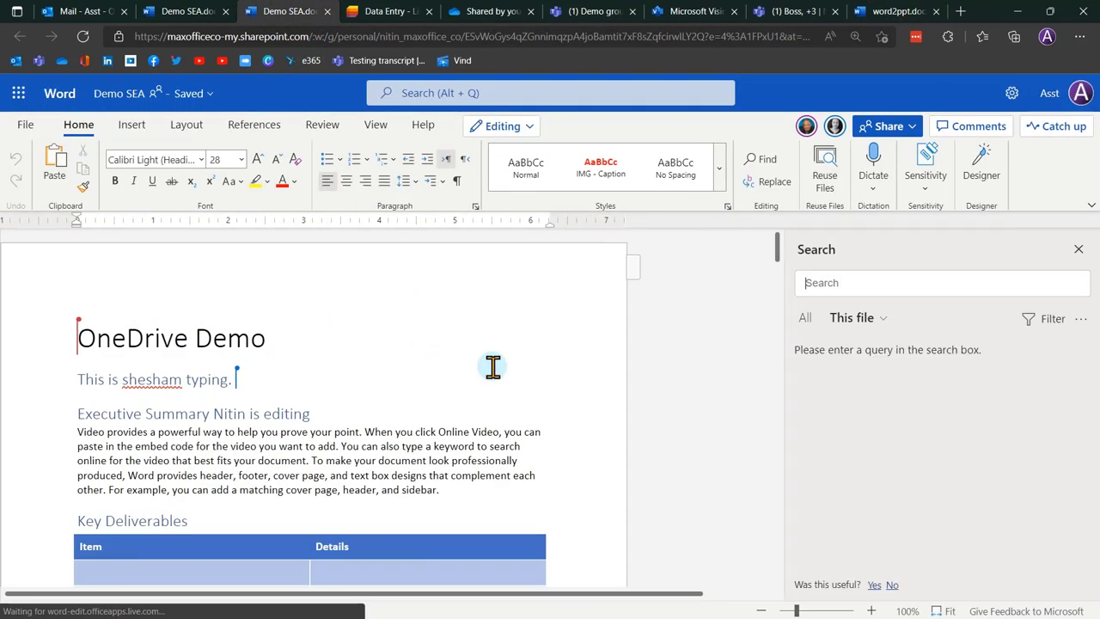
{"action": "type", "text": "c"}
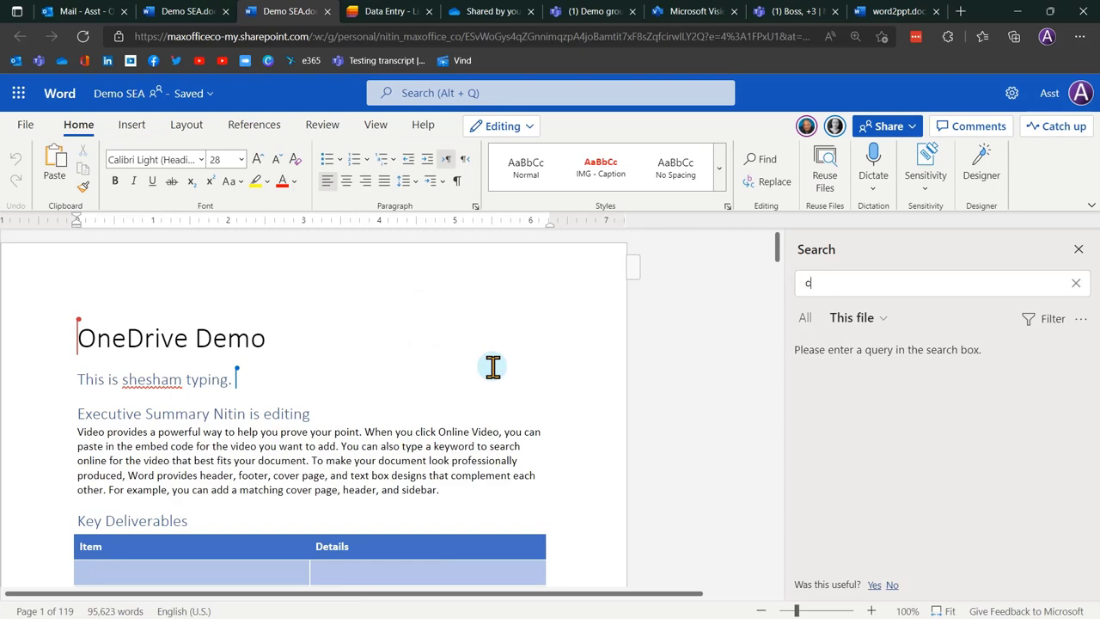
{"action": "type", "text": "lost"}
{"action": "key", "text": "Return"}
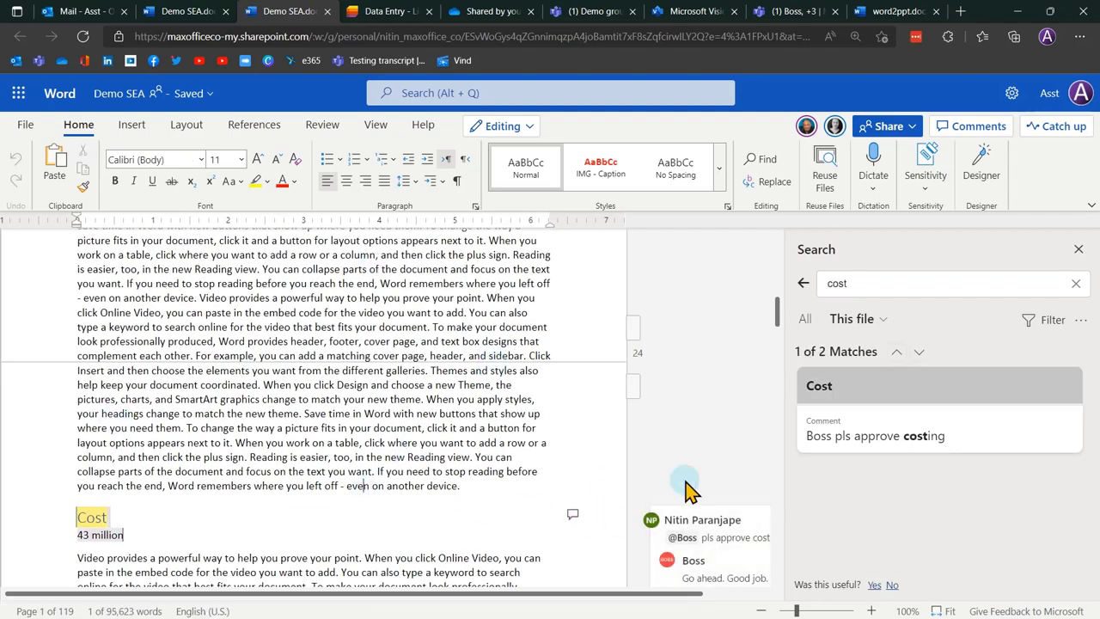
Close the search pane and view the Cost comment thread with its 'Go ahead. Good job.' reply.
{"action": "left_click", "coordinate": [1079, 248]}
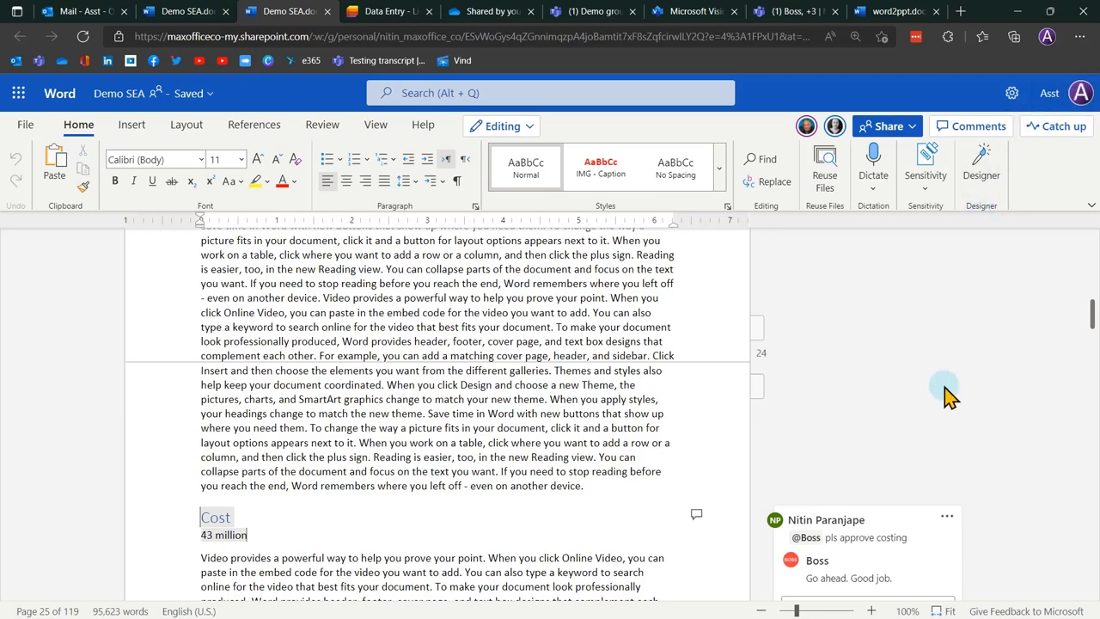
{"action": "scroll", "coordinate": [946, 387], "scroll_direction": "down", "scroll_amount": 3}
{"action": "left_click", "coordinate": [920, 405]}
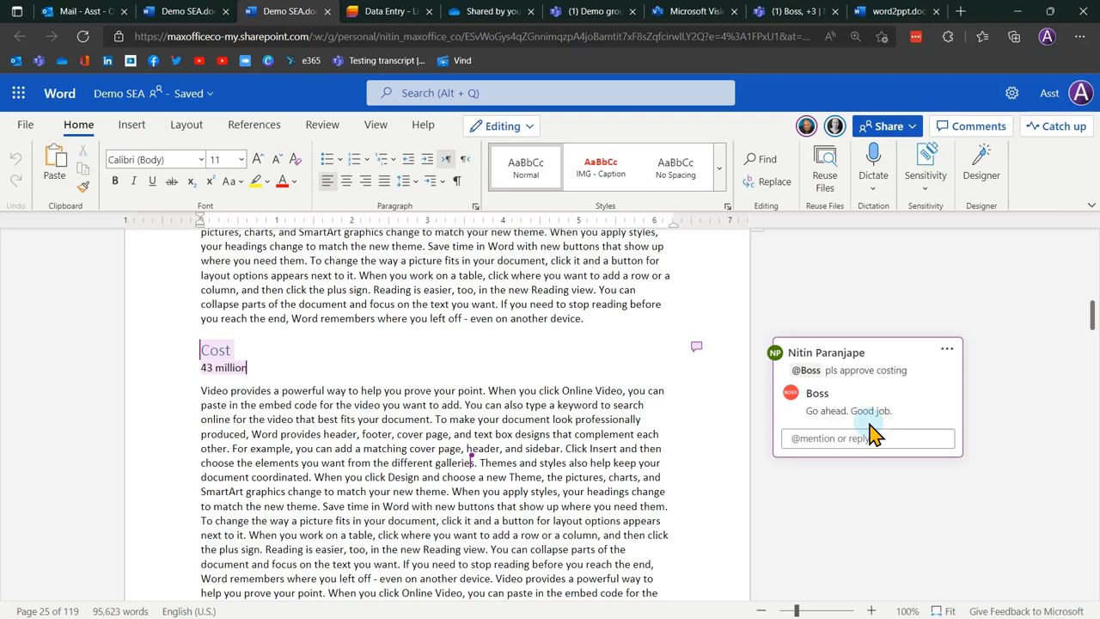
{"action": "left_click", "coordinate": [998, 398]}
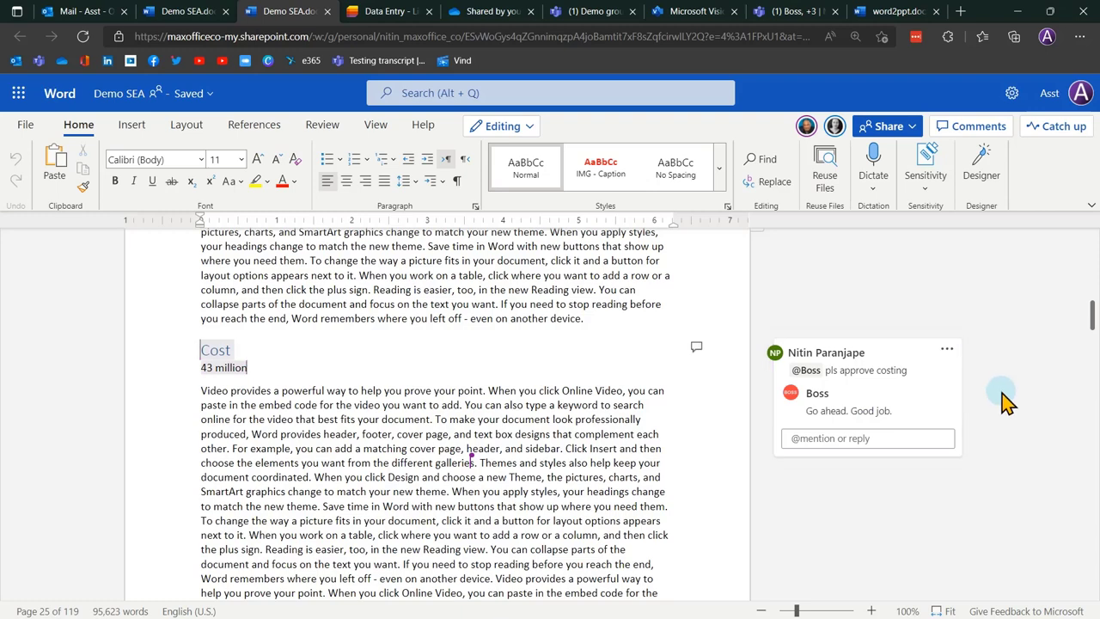
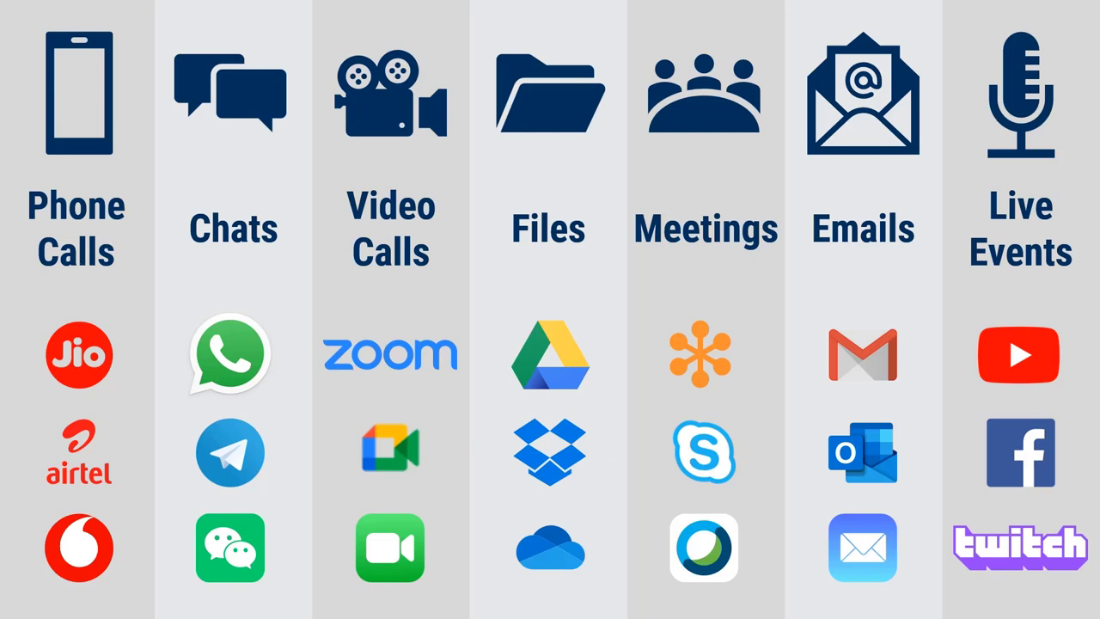
Reveal the Teams features on the comparison slide, then return to the Demo group name chat.
{"action": "left_click", "coordinate": [753, 532]}
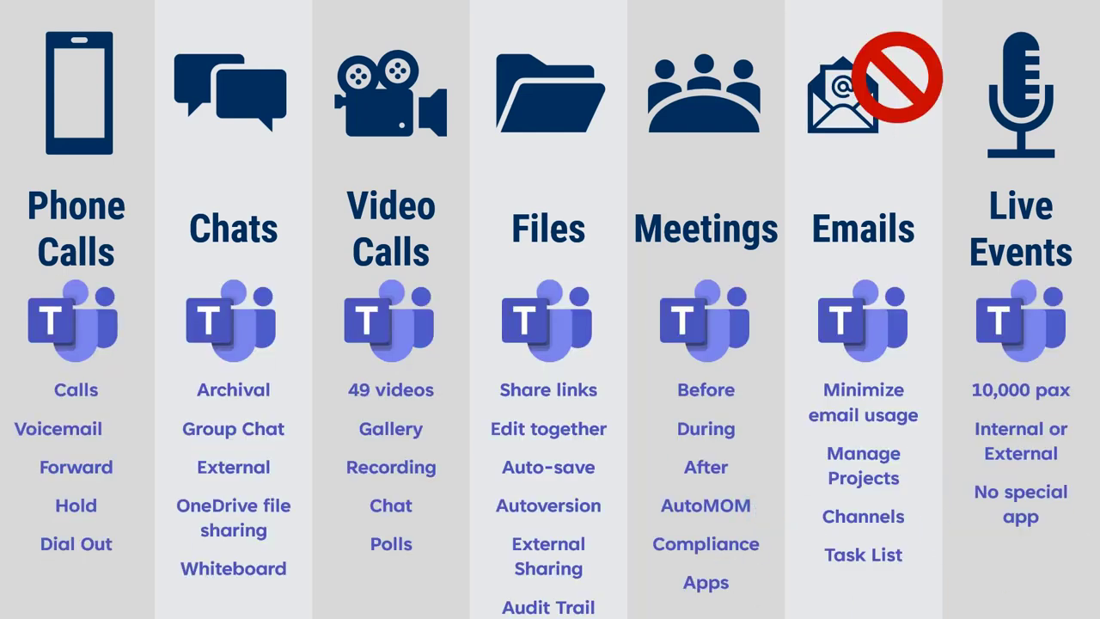
{"action": "key", "text": "alt+Tab"}
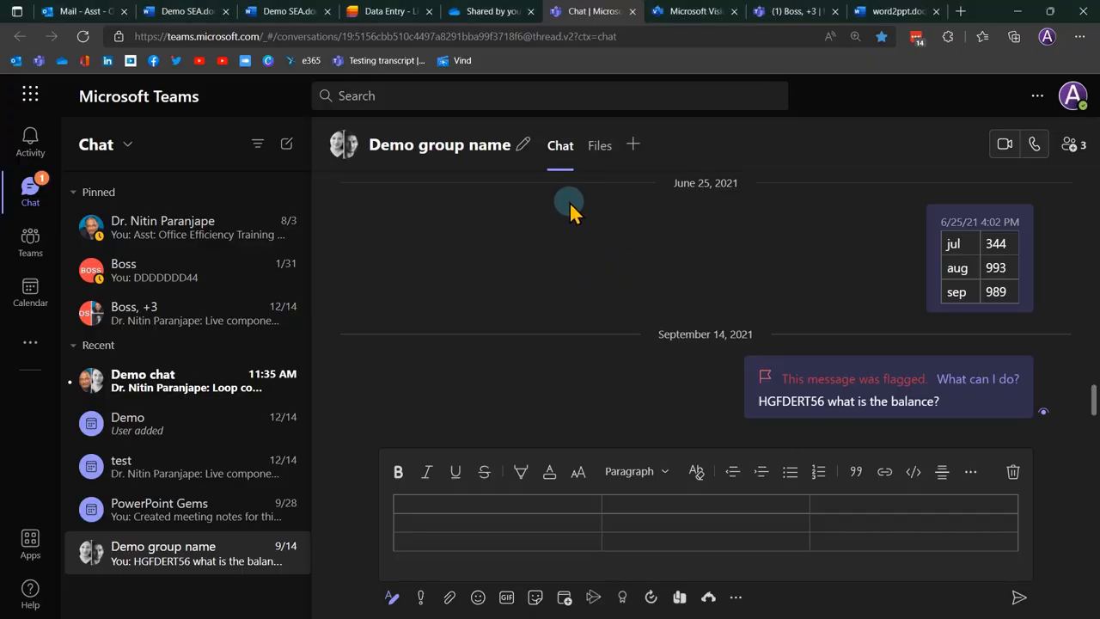
Open the Boss, +3 group chat, review its four participants, and show the file-attachment options.
{"action": "left_click", "coordinate": [150, 288]}
{"action": "left_click", "coordinate": [181, 309]}
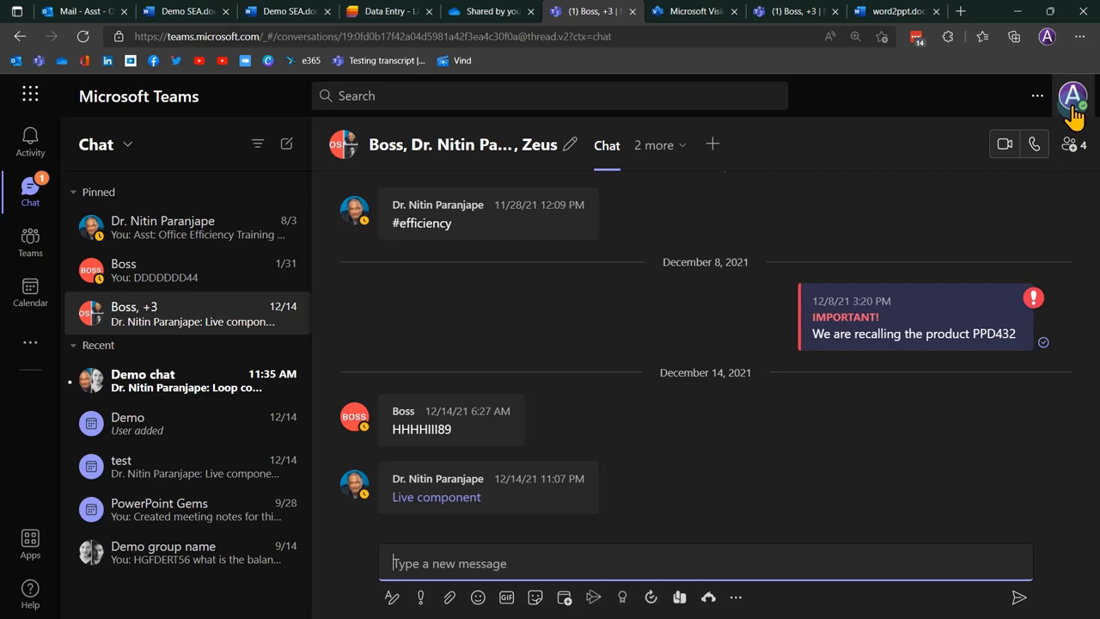
{"action": "left_click", "coordinate": [1074, 146]}
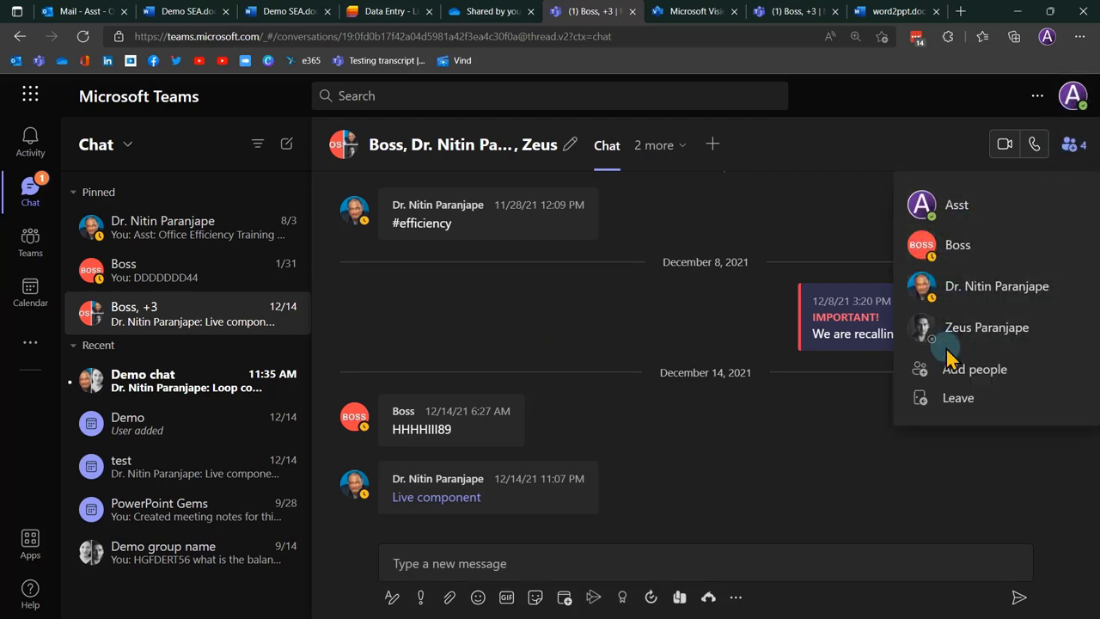
{"action": "left_click", "coordinate": [906, 449]}
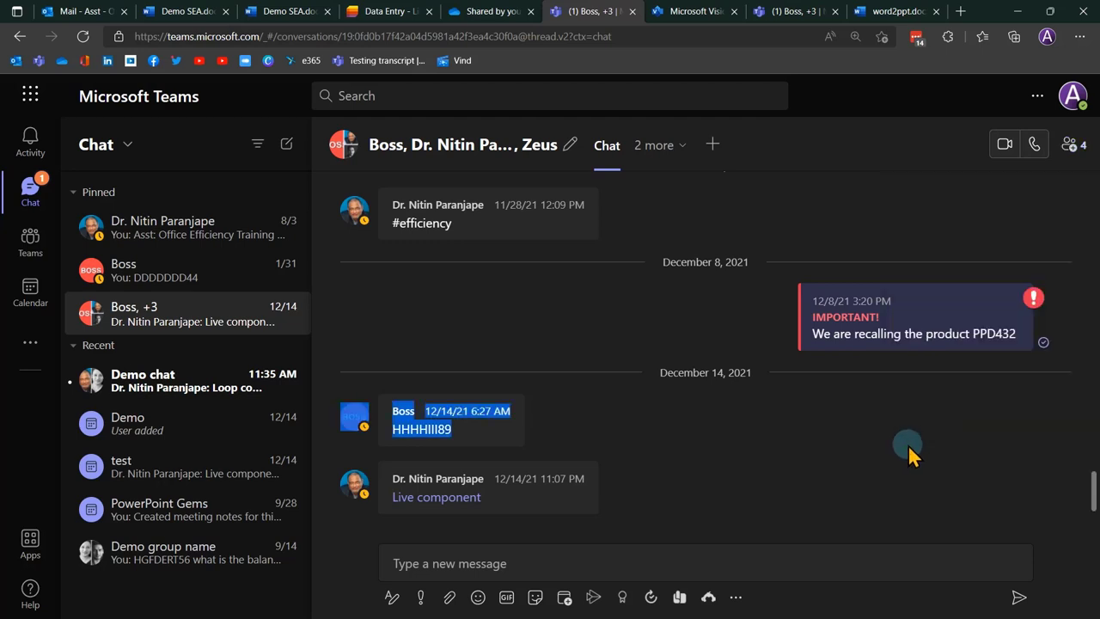
{"action": "scroll", "coordinate": [908, 444], "scroll_direction": "up", "scroll_amount": 5}
{"action": "scroll", "coordinate": [913, 426], "scroll_direction": "down", "scroll_amount": 1}
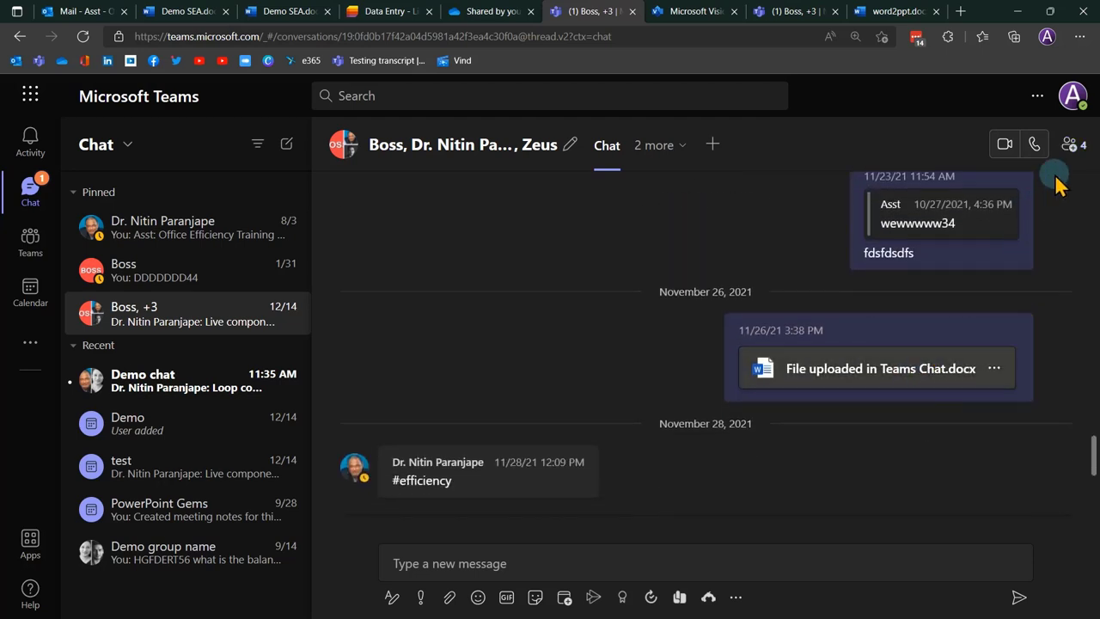
{"action": "left_click", "coordinate": [1076, 146]}
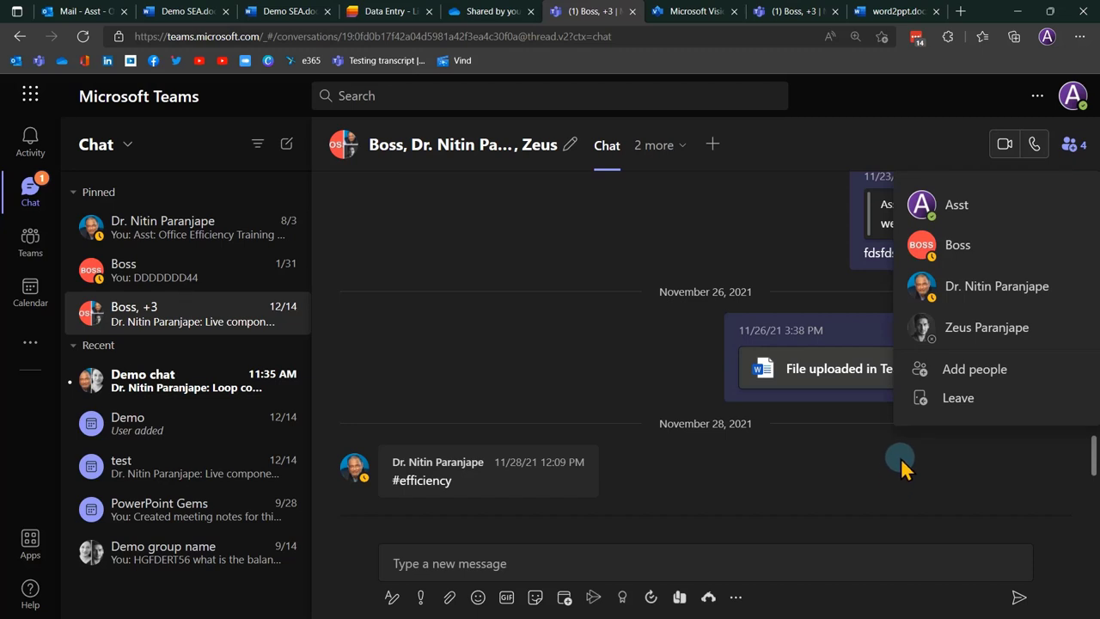
{"action": "left_click", "coordinate": [448, 598]}
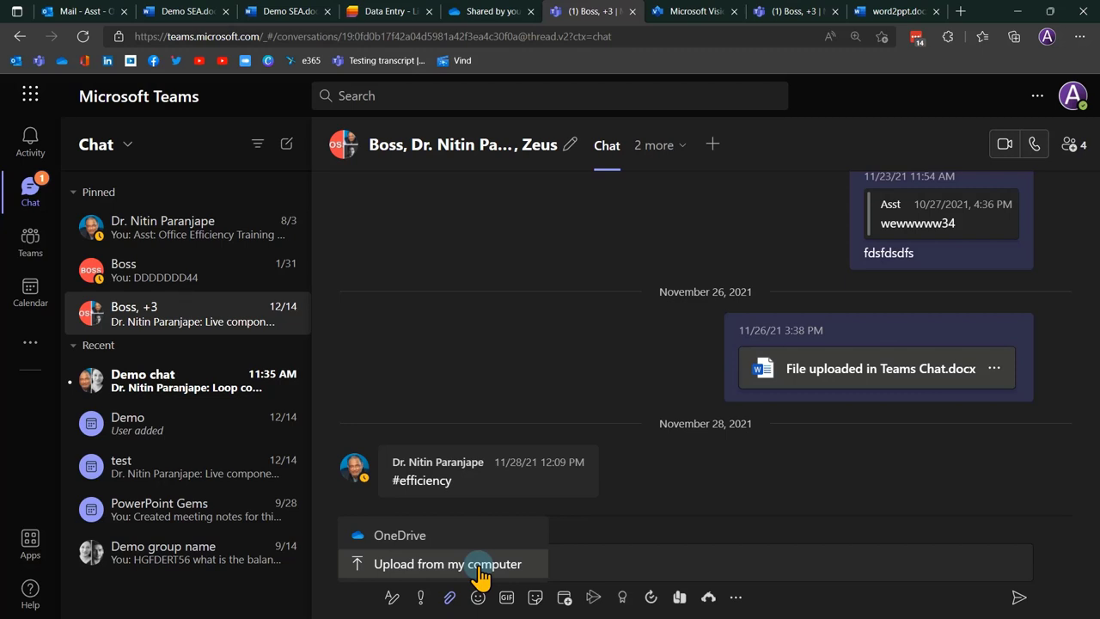
Check the chat participants, then open the group chat's Files tab from the '2 more' menu.
{"action": "left_click", "coordinate": [1069, 144]}
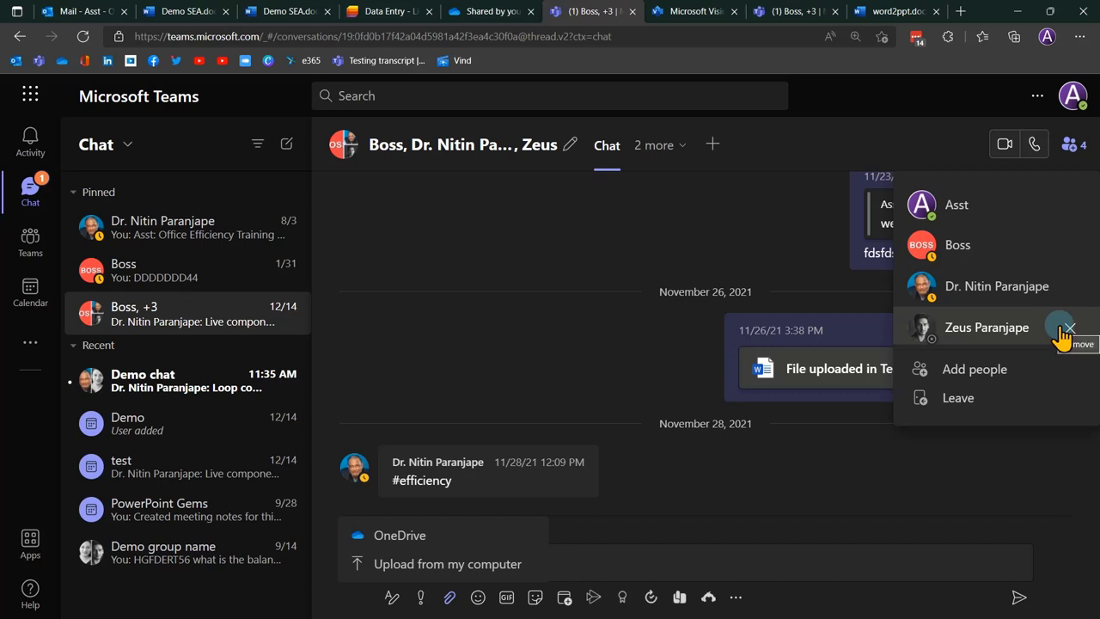
{"action": "left_click", "coordinate": [712, 229]}
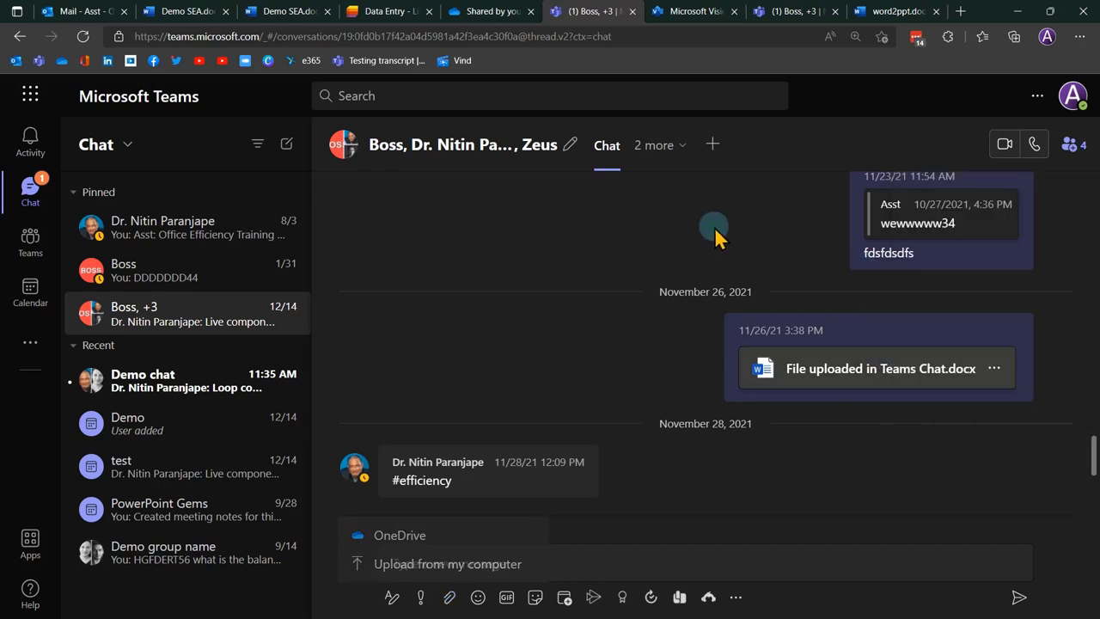
{"action": "left_click", "coordinate": [653, 148]}
{"action": "left_click", "coordinate": [604, 202]}
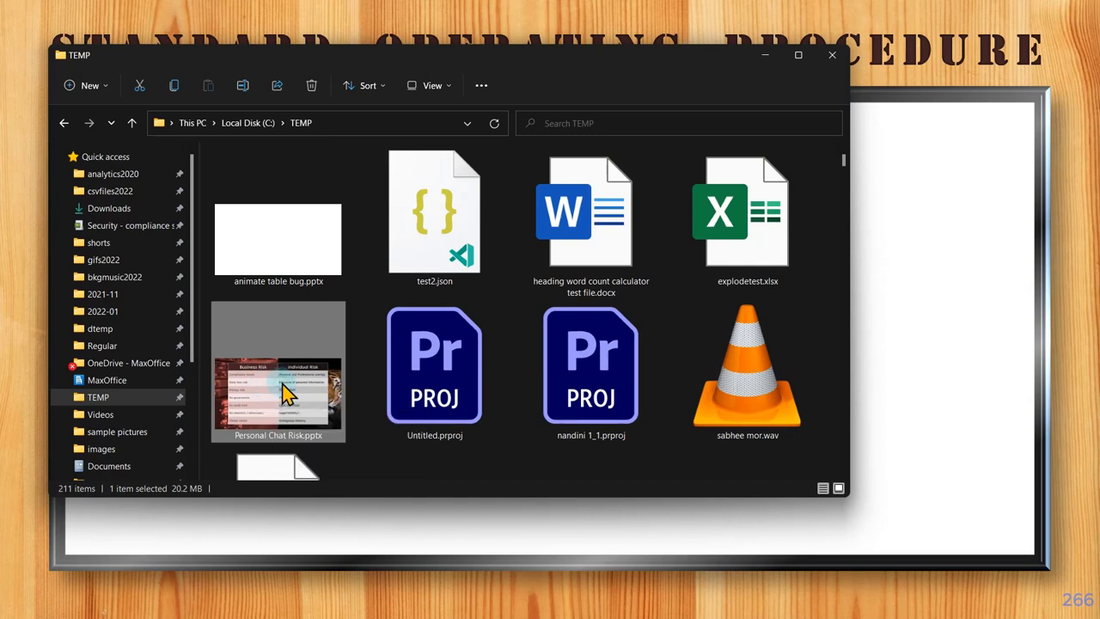
Copy Personal Chat Risk.pptx from TEMP into OneDrive - MaxOffice and confirm it arrived.
{"action": "left_click_drag", "start_coordinate": [287, 392], "coordinate": [146, 374]}
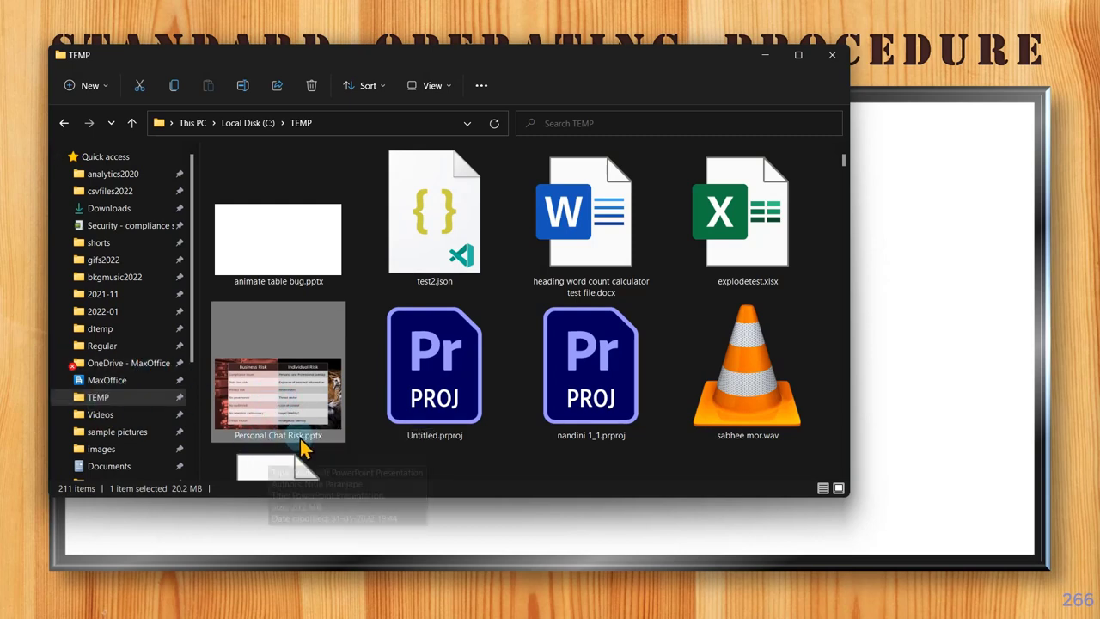
{"action": "left_click", "coordinate": [131, 363]}
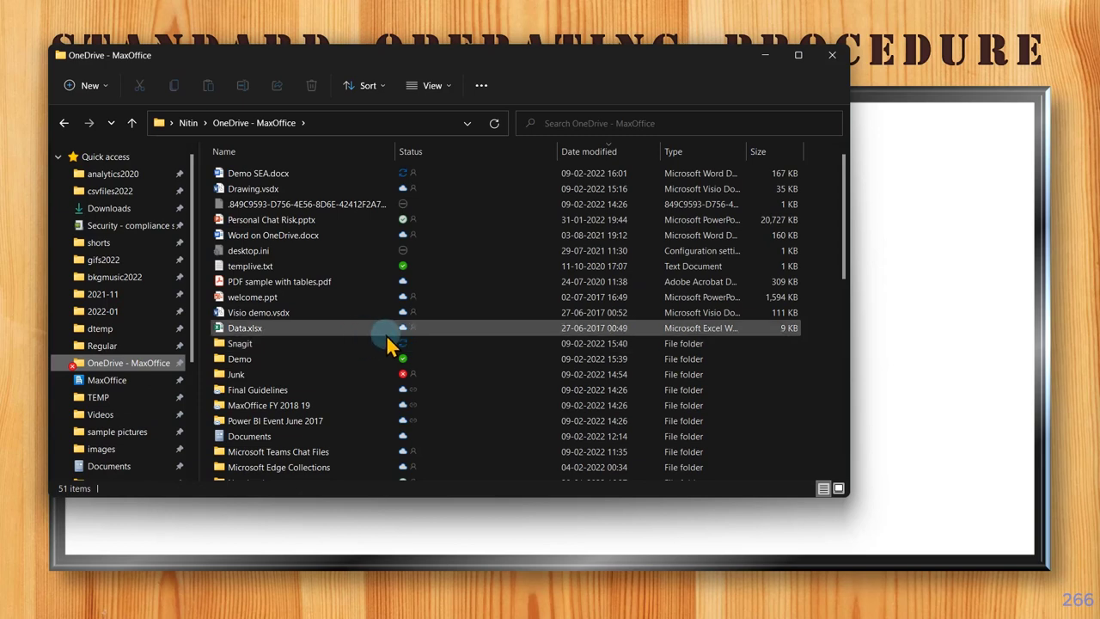
{"action": "left_click", "coordinate": [339, 222]}
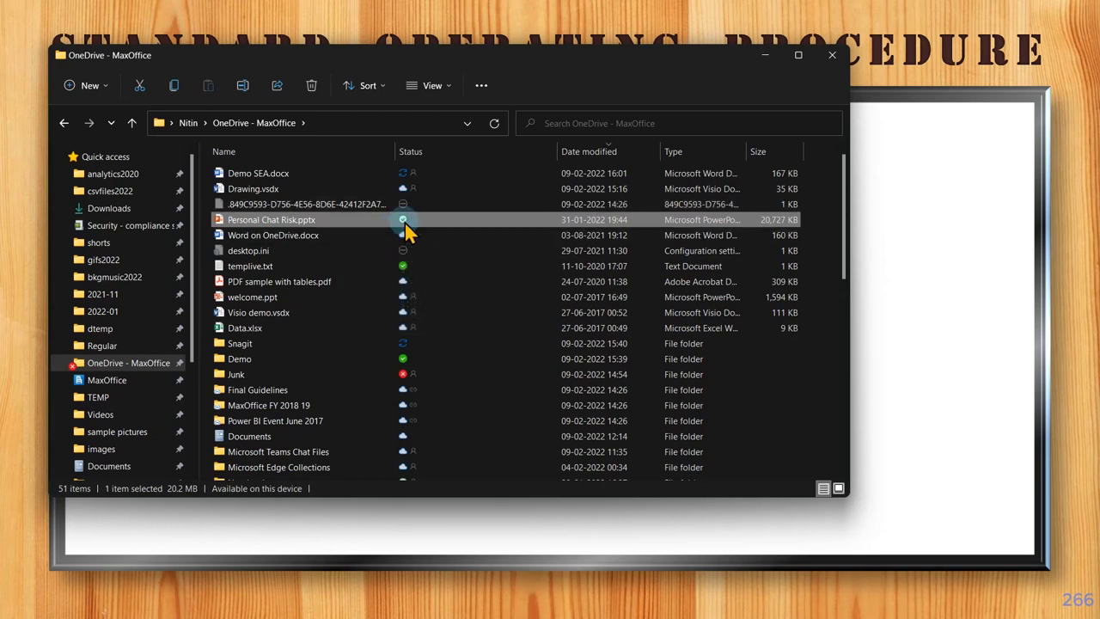
{"action": "left_click_drag", "start_coordinate": [405, 223], "coordinate": [96, 397]}
{"action": "left_click", "coordinate": [97, 398]}
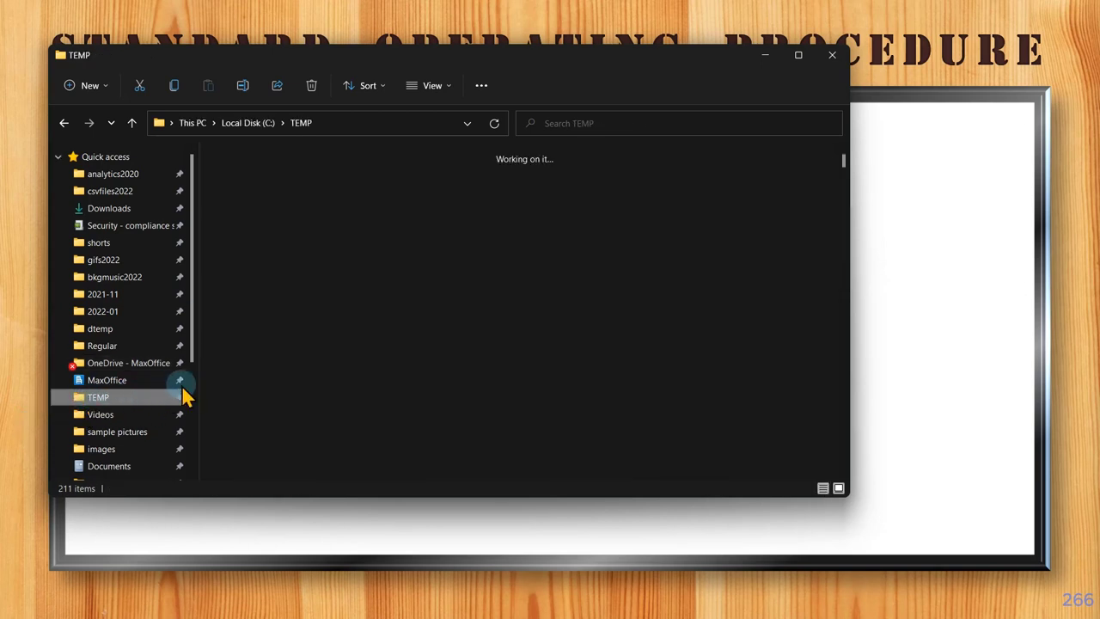
{"action": "left_click", "coordinate": [274, 412]}
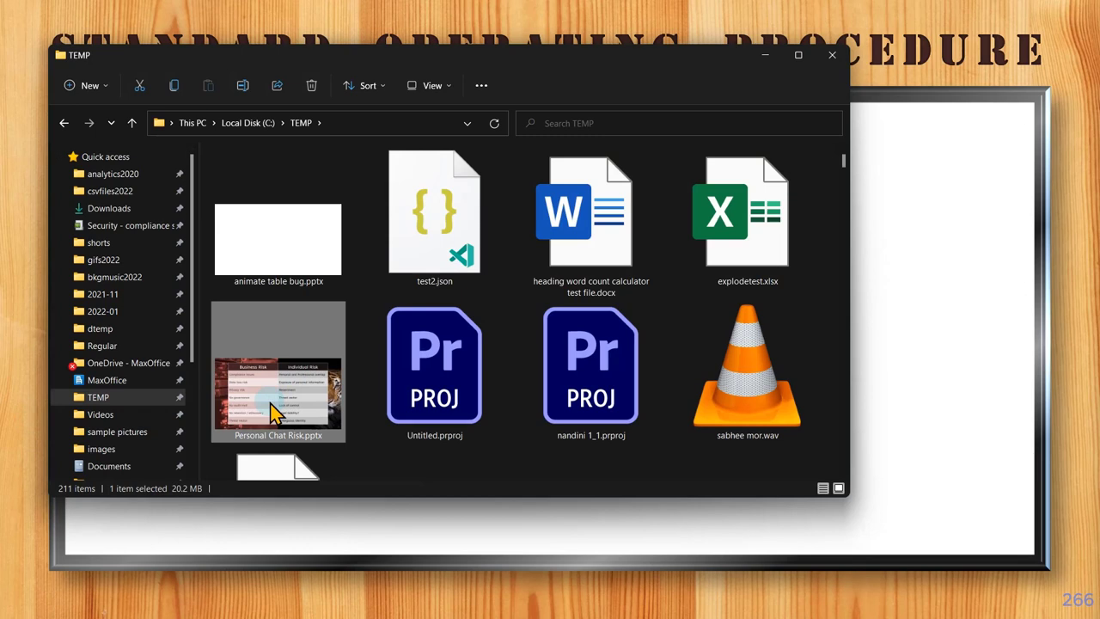
{"action": "left_click", "coordinate": [155, 363]}
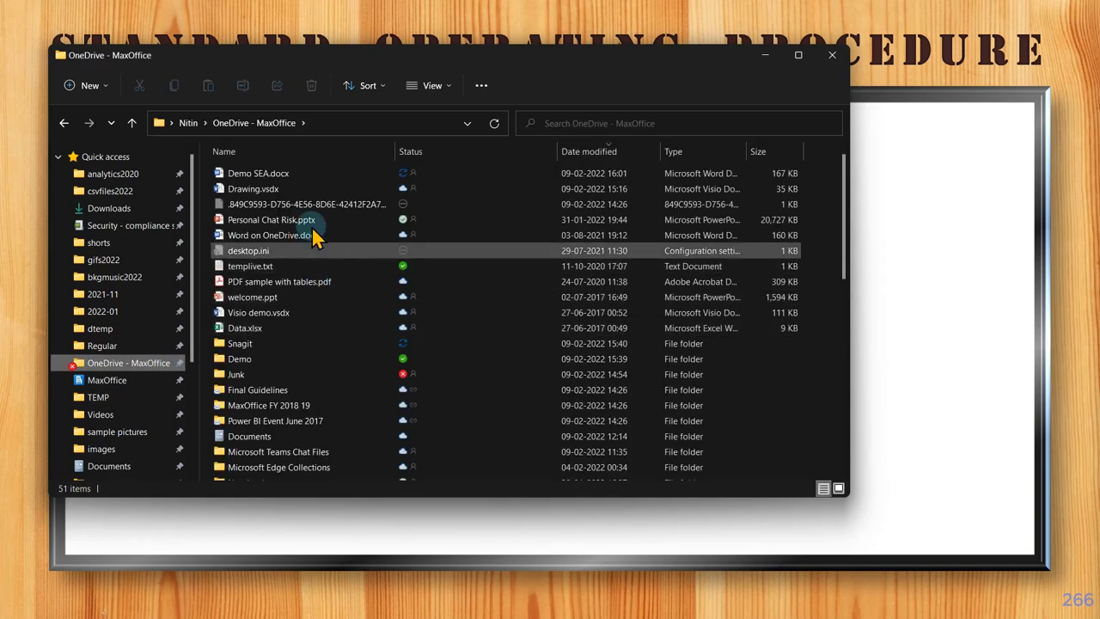
{"action": "left_click", "coordinate": [324, 219]}
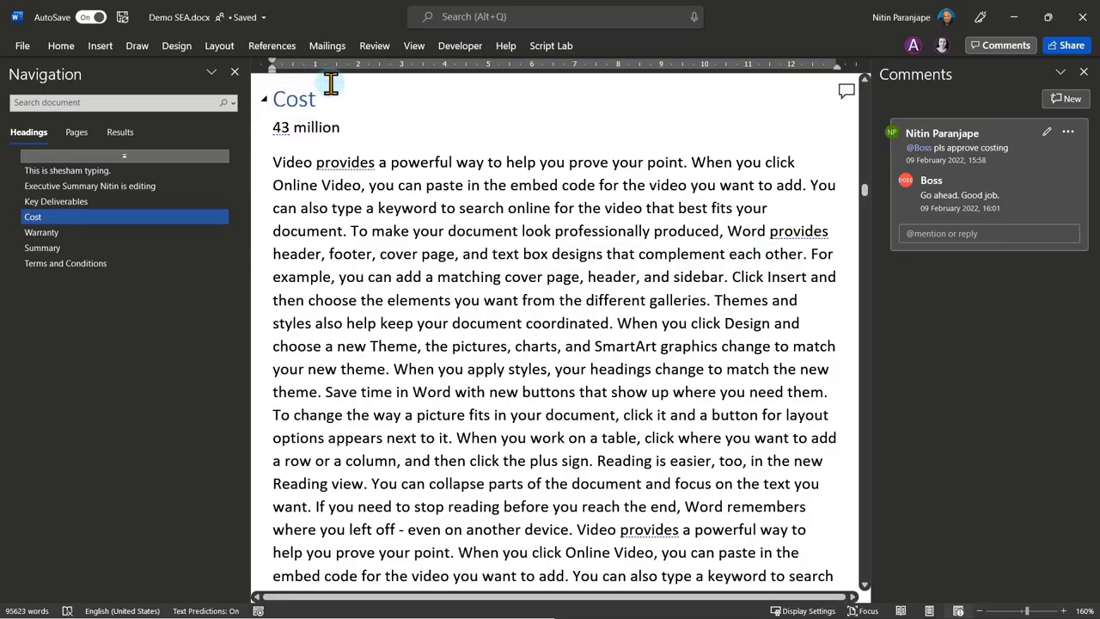
Change the Cost figure in Demo SEA.docx from 43 million to 59 million.
{"action": "double_click", "coordinate": [281, 127]}
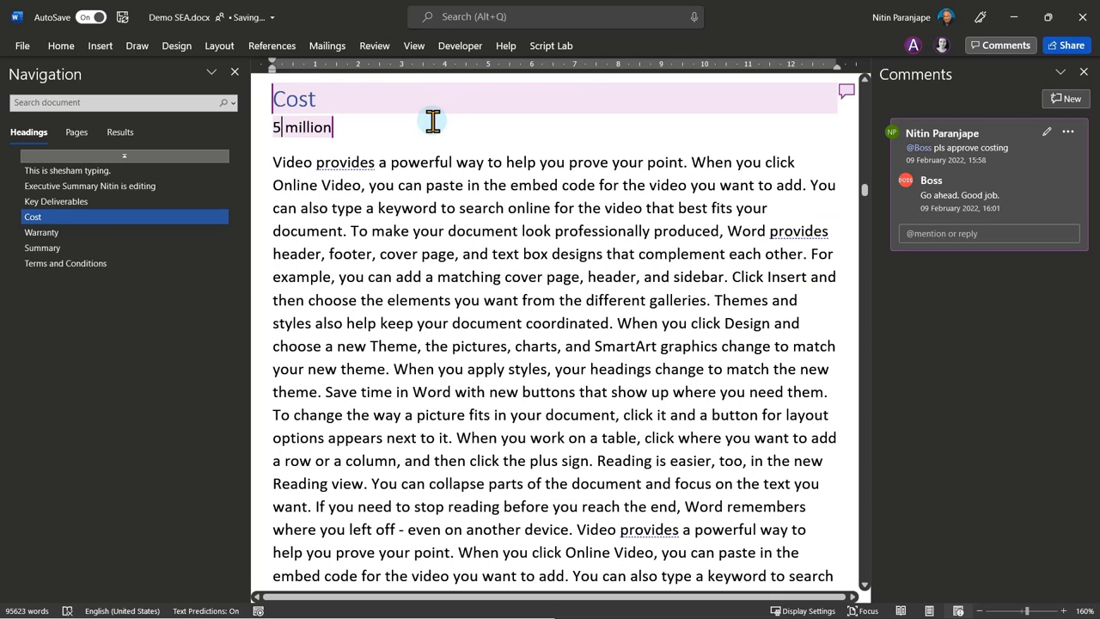
{"action": "type", "text": "9"}
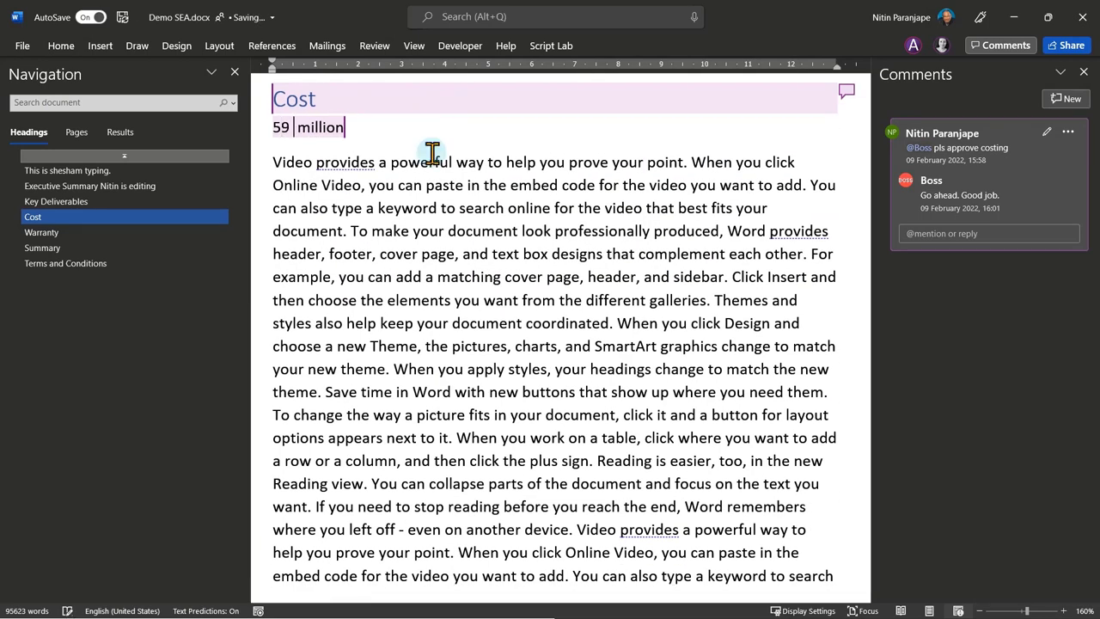
{"action": "left_click", "coordinate": [419, 250]}
{"action": "key", "text": "alt+f"}
Save a copy named 'Another customer proposal' as a Word Document in OneDrive Documents.
{"action": "key", "text": "a"}
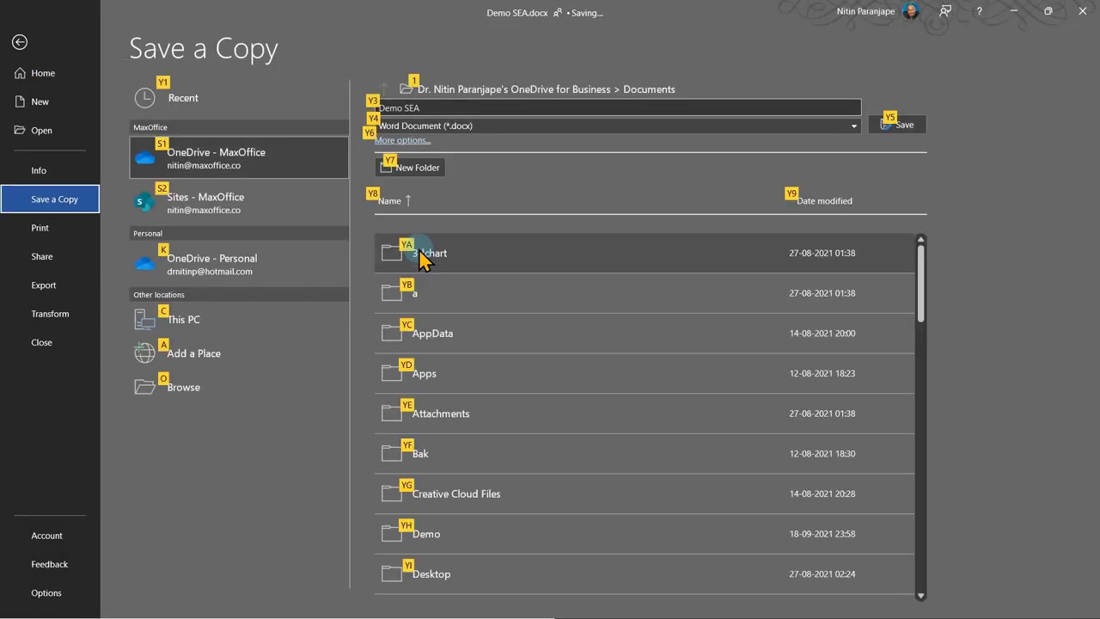
{"action": "left_click", "coordinate": [465, 105]}
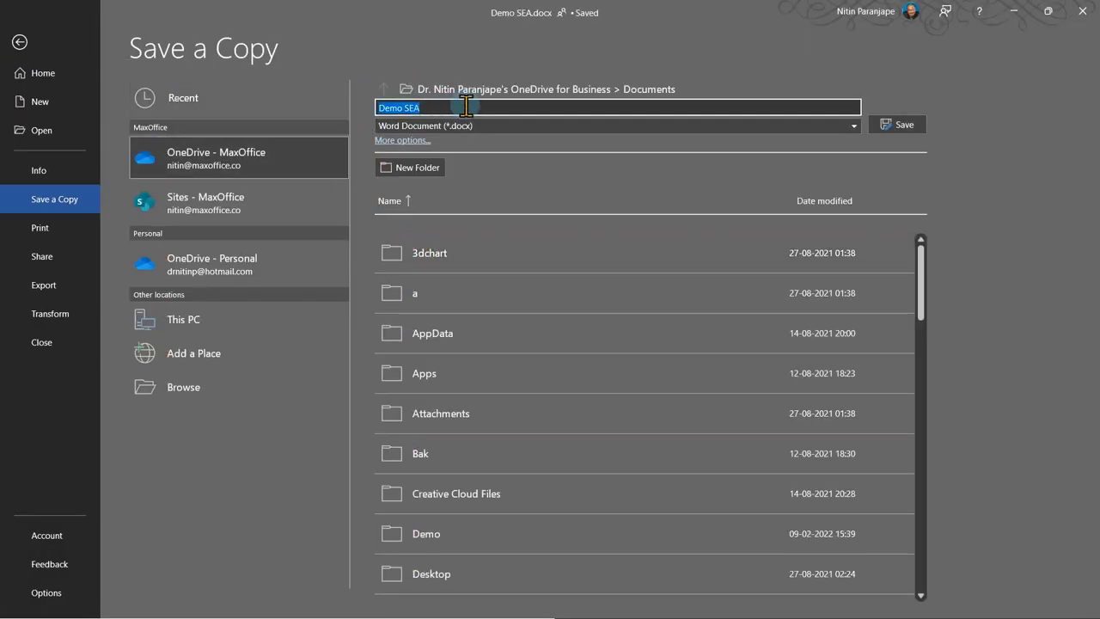
{"action": "type", "text": "Another c"}
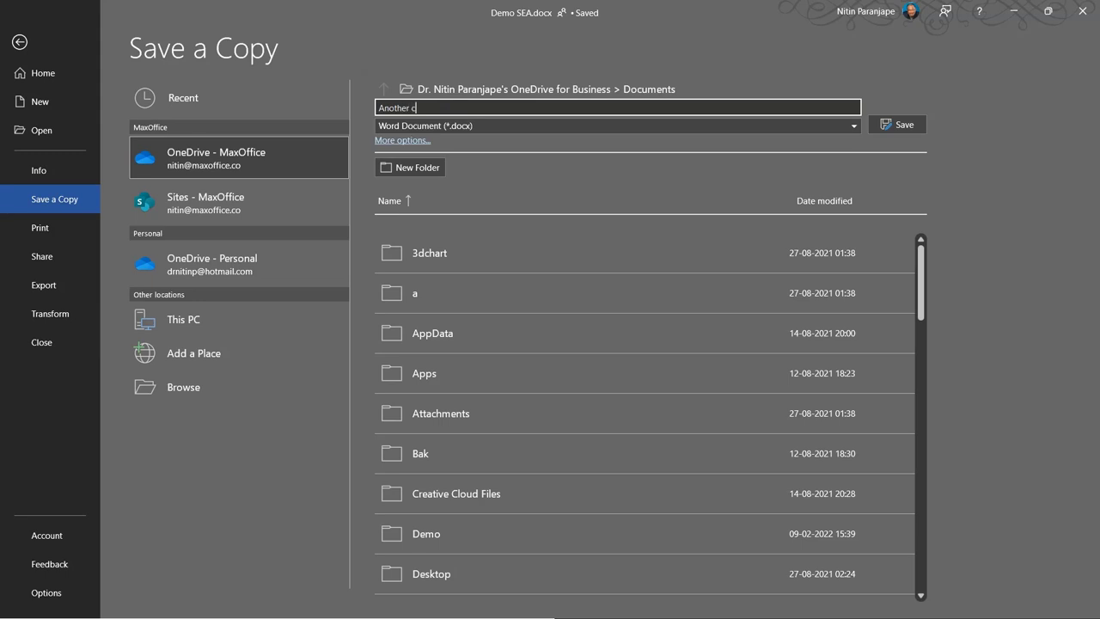
{"action": "type", "text": "ustomer proposal"}
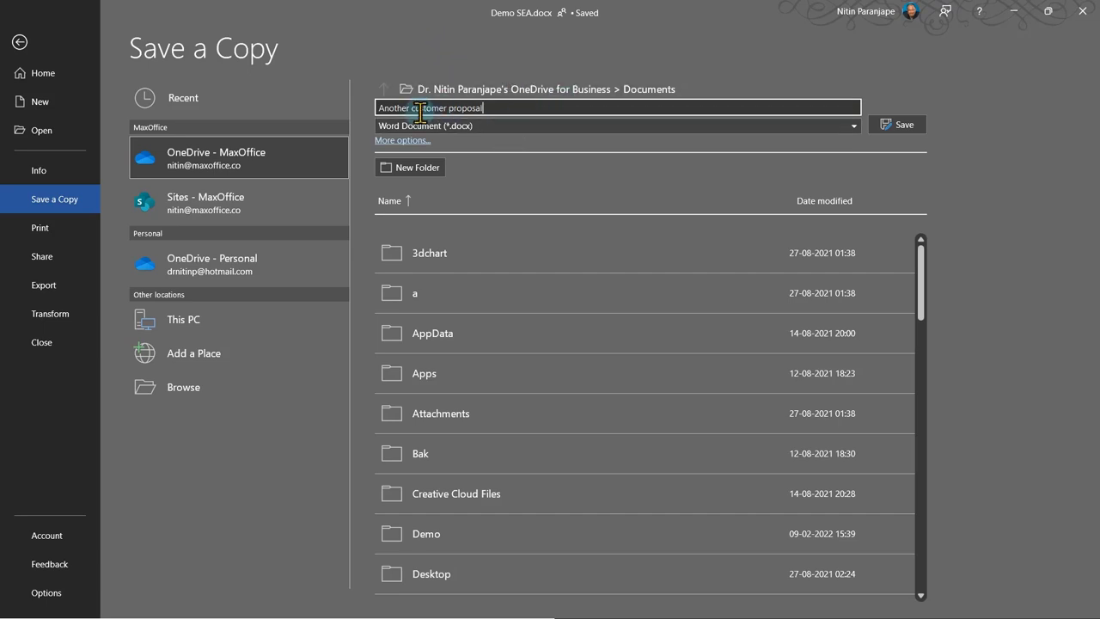
{"action": "left_click", "coordinate": [899, 128]}
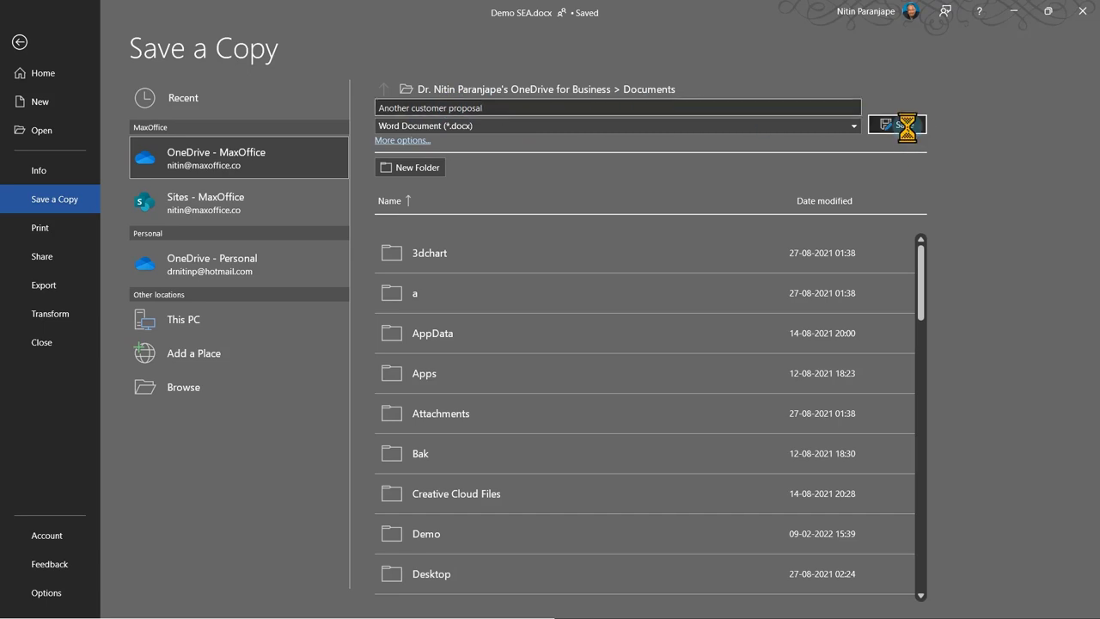
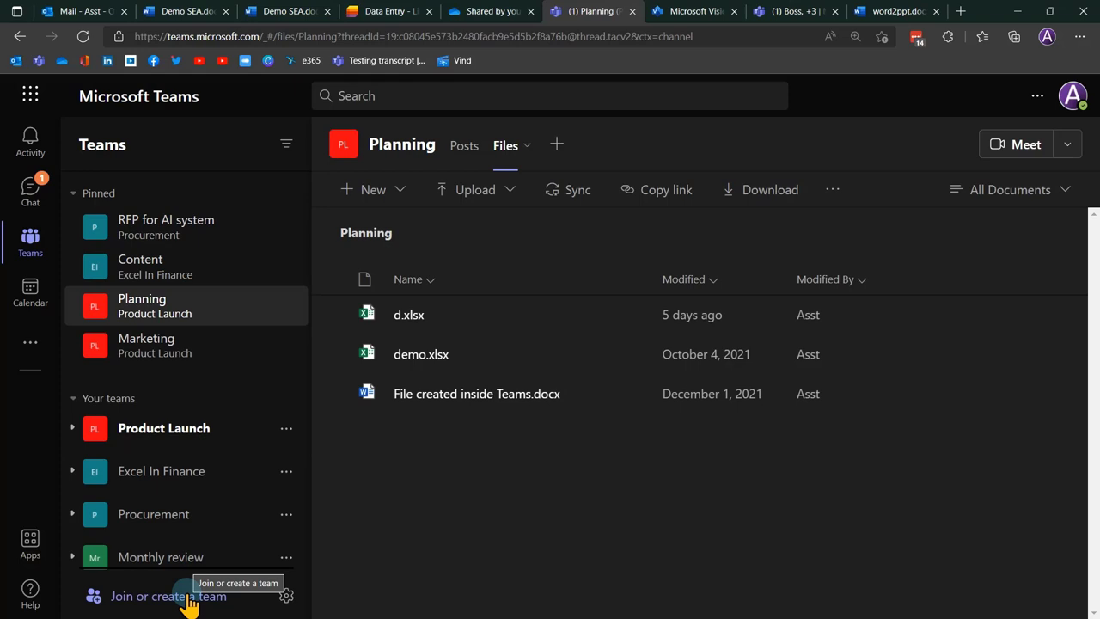
Open the Join or create a team page and back out of creating a new team.
{"action": "left_click", "coordinate": [189, 601]}
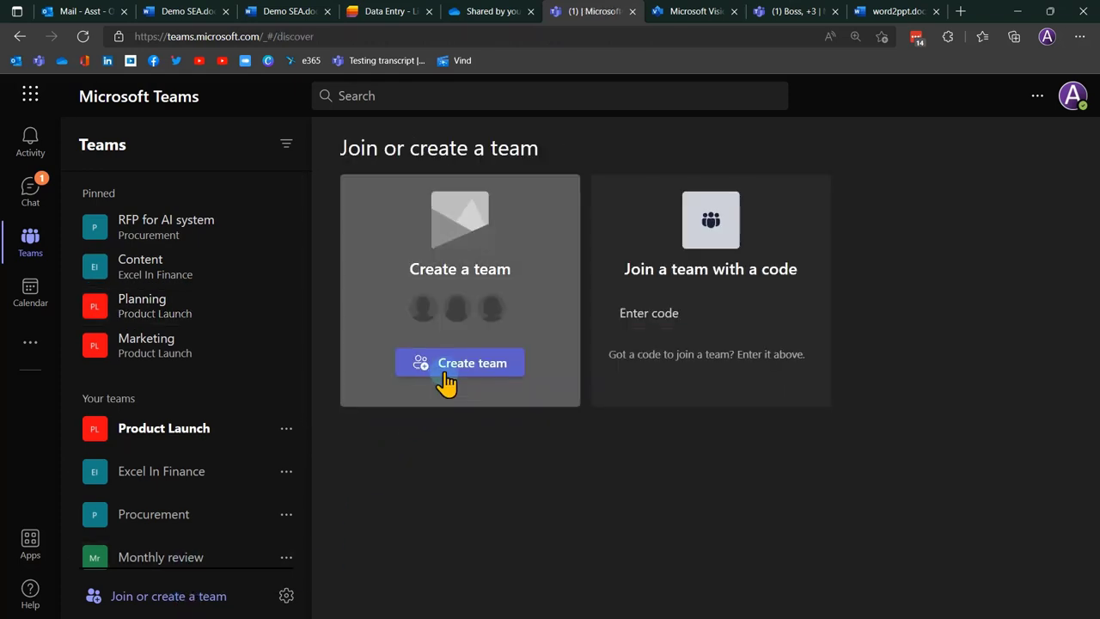
{"action": "left_click", "coordinate": [447, 378]}
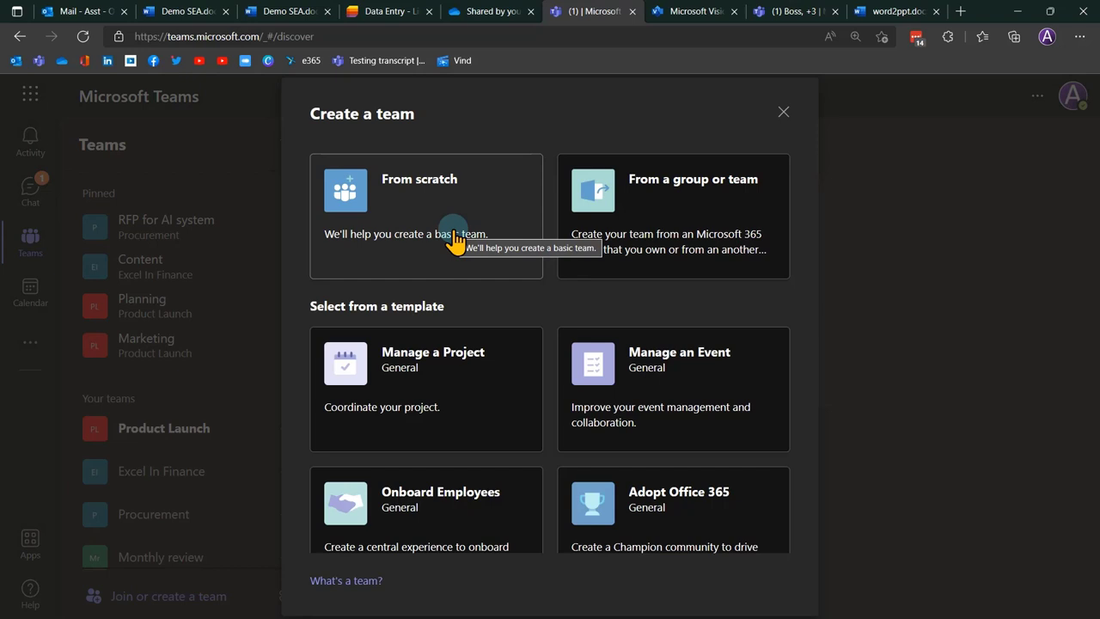
{"action": "left_click", "coordinate": [783, 111]}
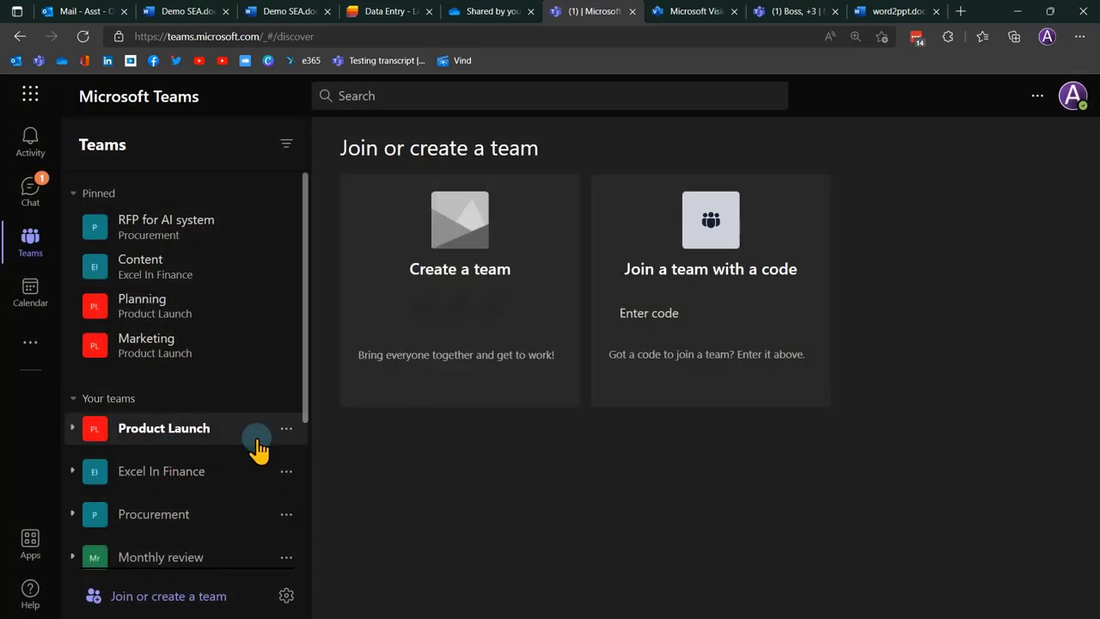
Open Add member for the Product Launch team, then cancel without adding anyone.
{"action": "left_click", "coordinate": [286, 429]}
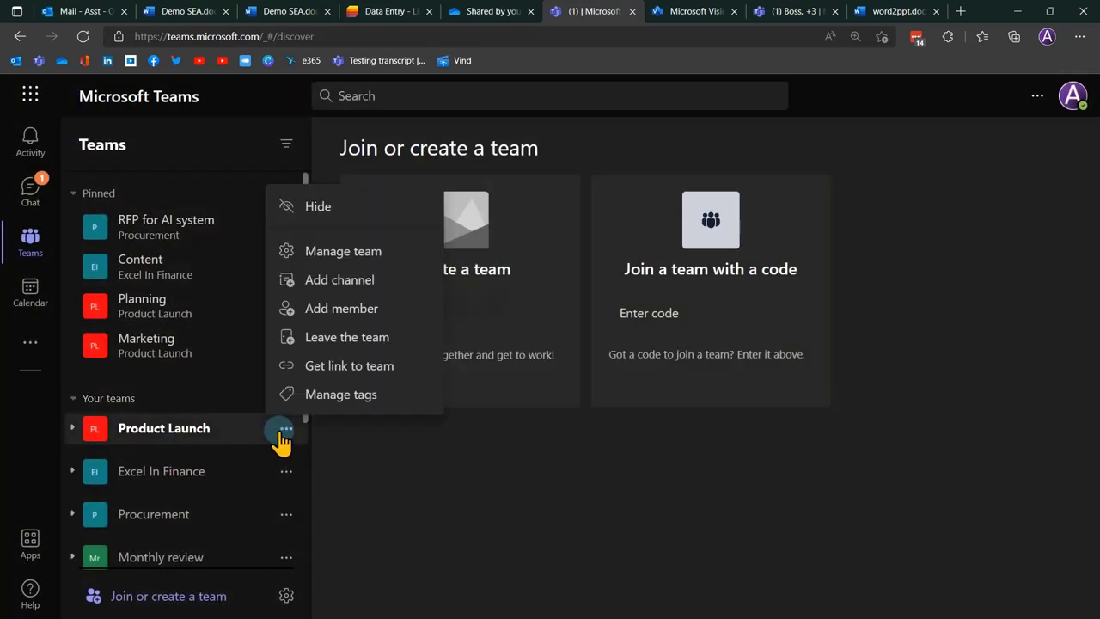
{"action": "left_click", "coordinate": [337, 311]}
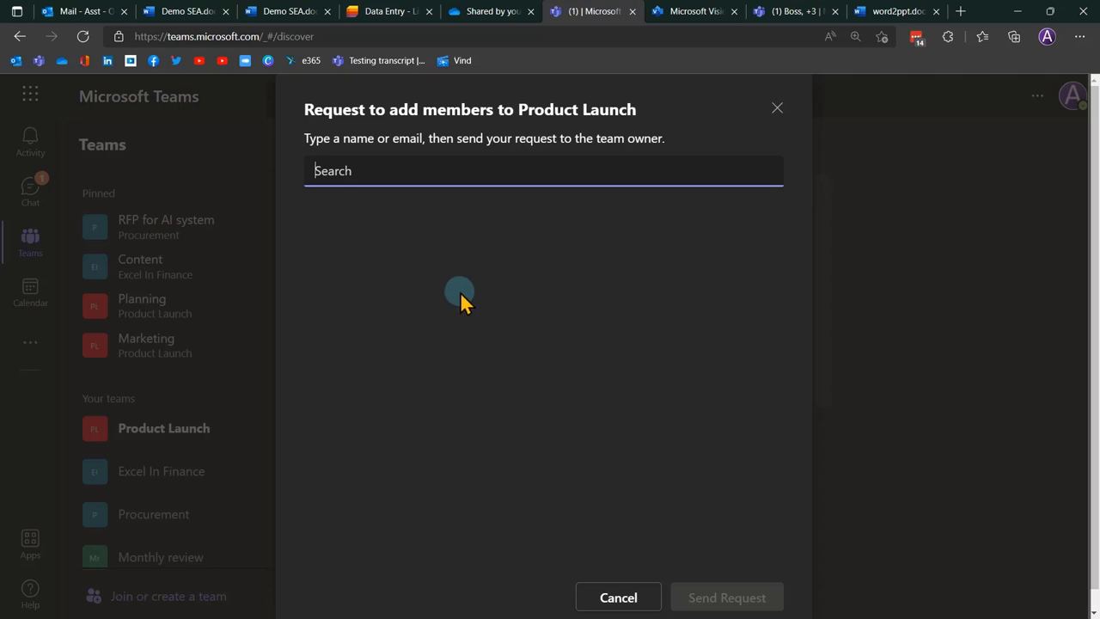
{"action": "left_click", "coordinate": [619, 597]}
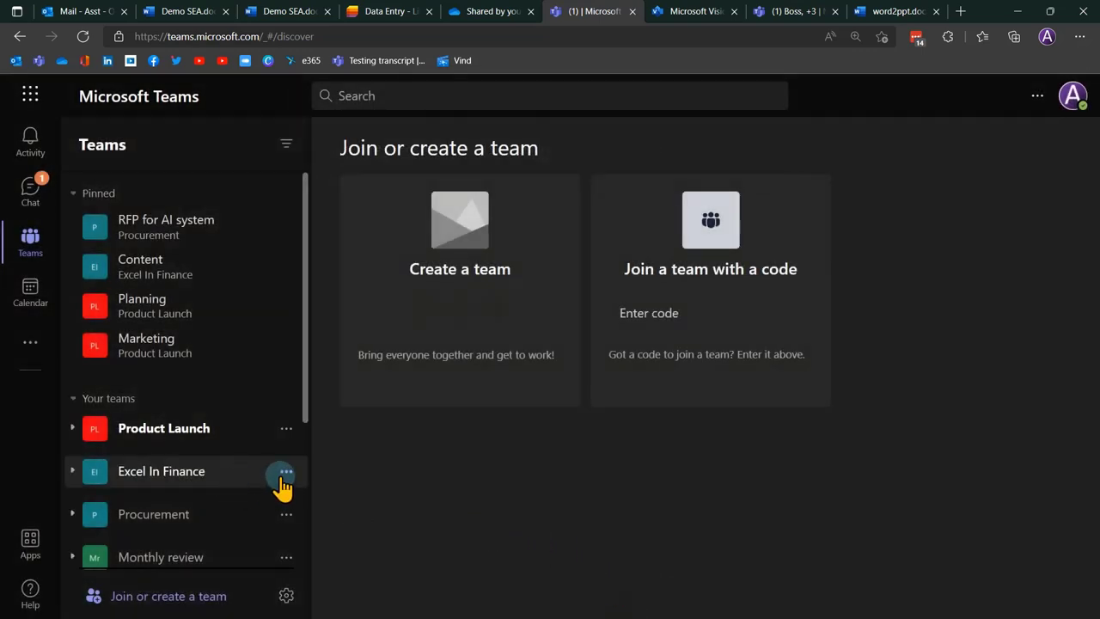
Open Manage team for Excel In Finance and expand Members and guests: two owners, one member.
{"action": "left_click", "coordinate": [285, 475]}
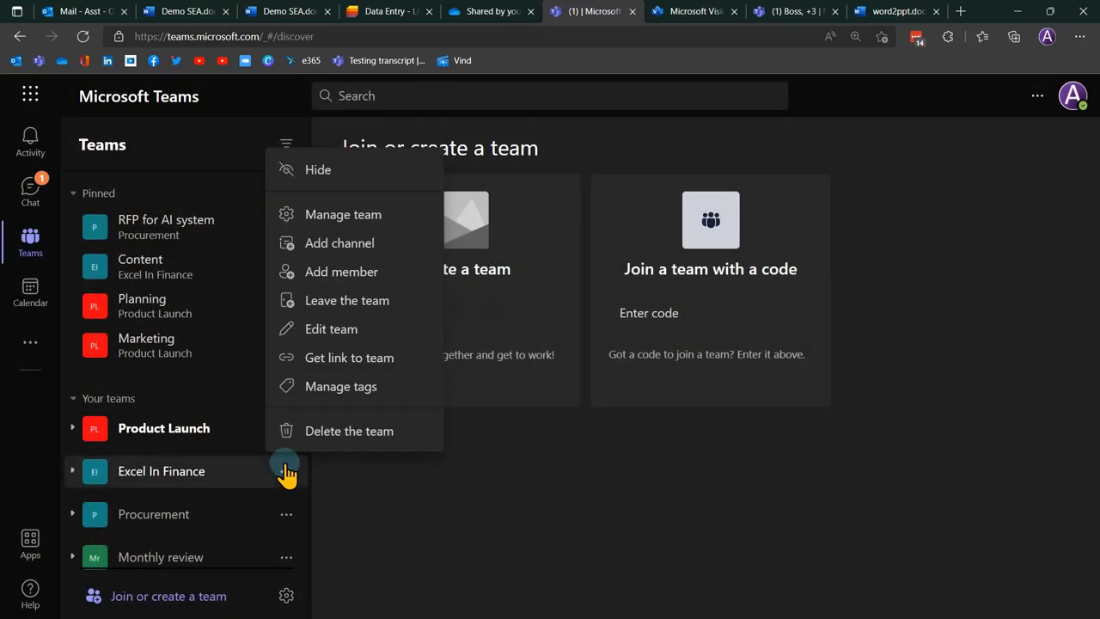
{"action": "left_click", "coordinate": [348, 220]}
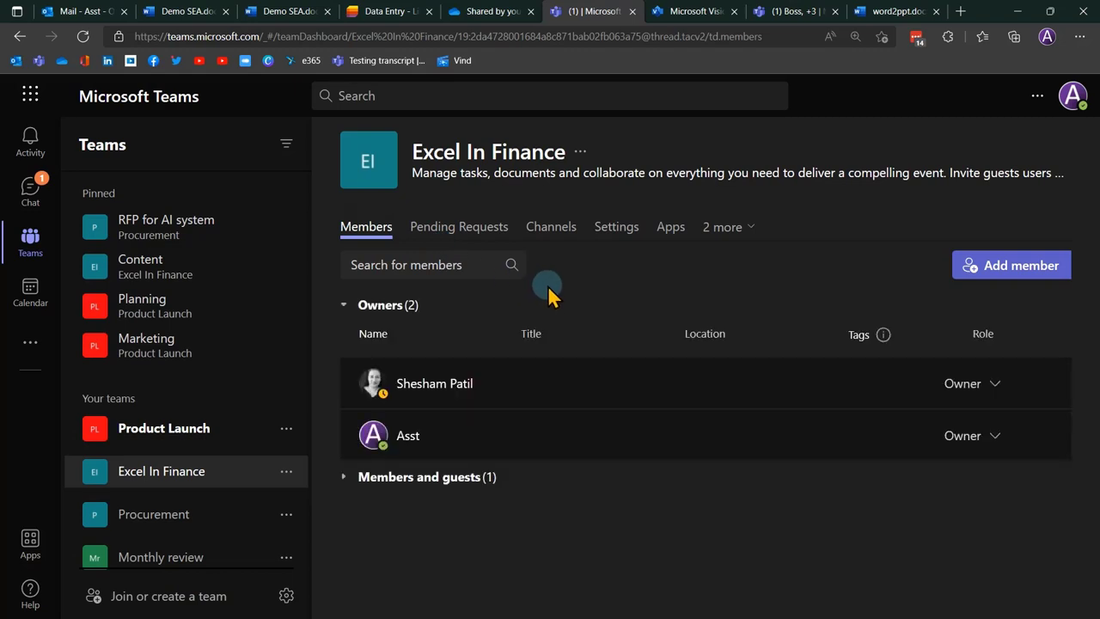
{"action": "left_click", "coordinate": [443, 484]}
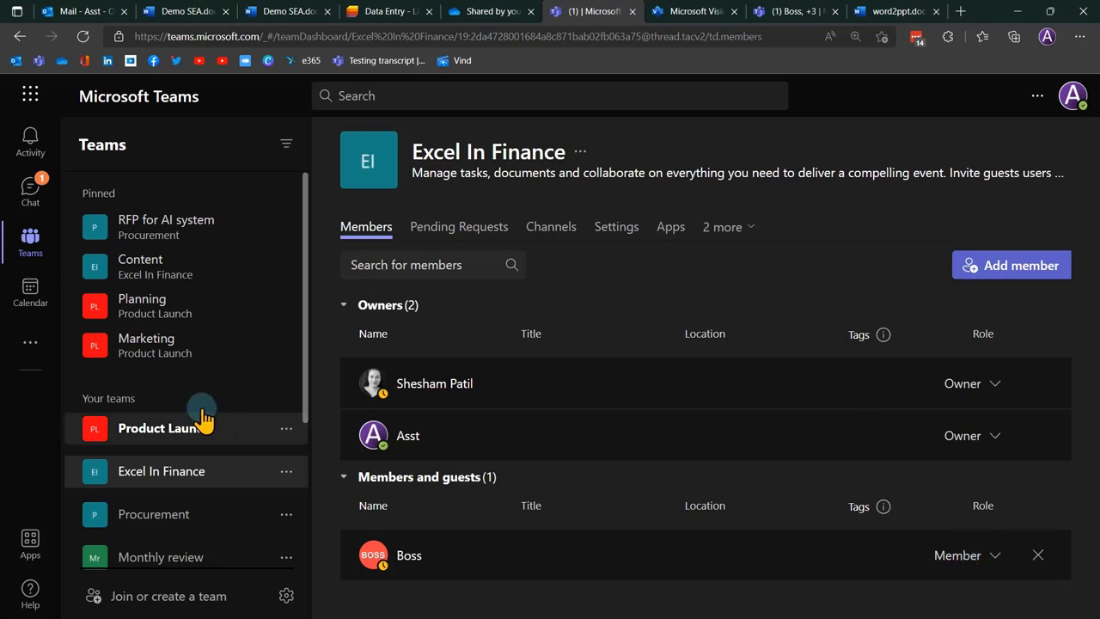
Expand Product Launch in the sidebar, open its General channel, then collapse its channel list.
{"action": "left_click", "coordinate": [184, 429]}
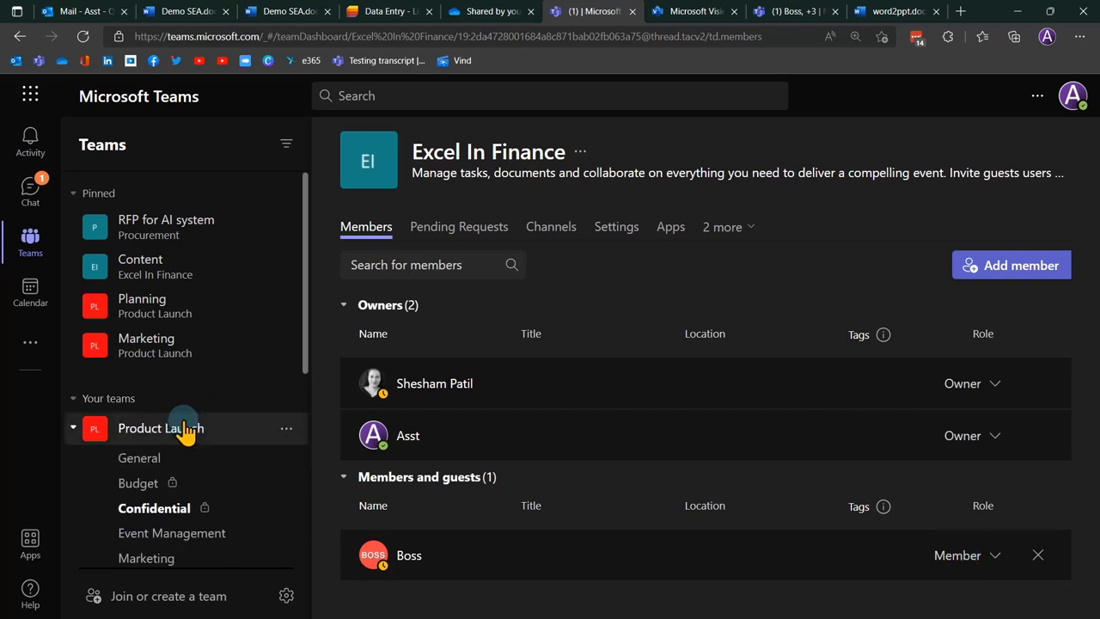
{"action": "left_click", "coordinate": [73, 428]}
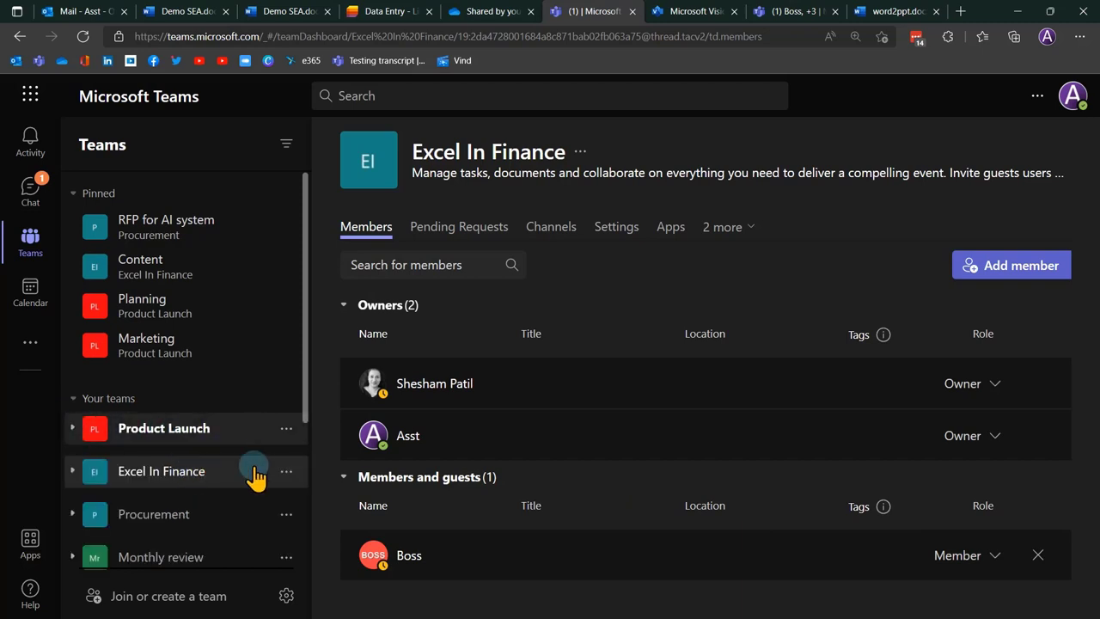
{"action": "left_click", "coordinate": [73, 429]}
{"action": "left_click", "coordinate": [163, 460]}
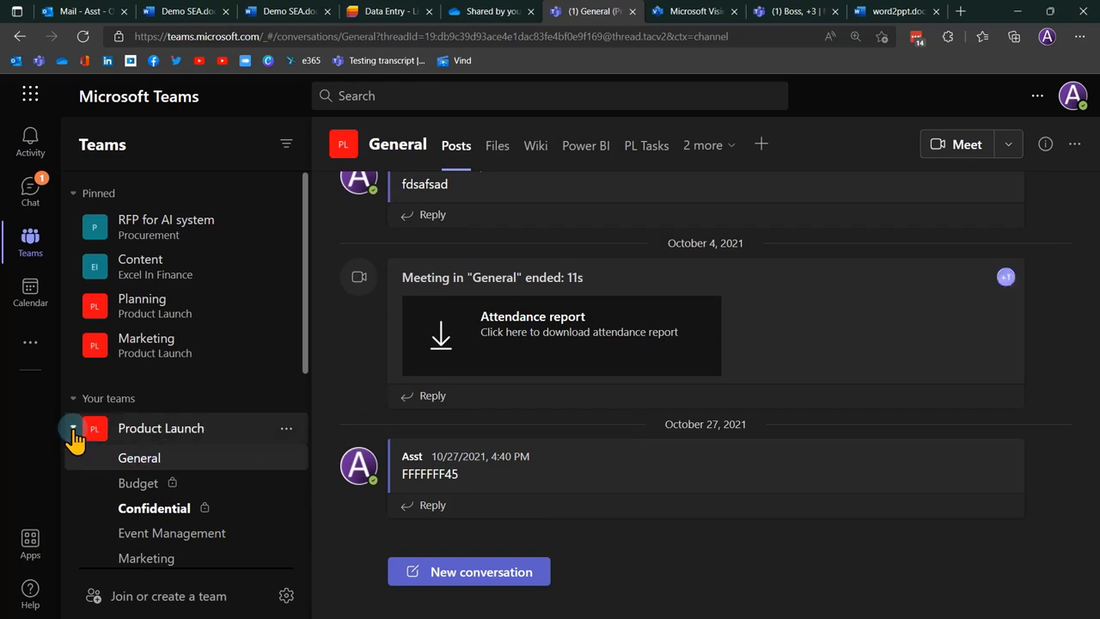
{"action": "left_click", "coordinate": [73, 428]}
{"action": "scroll", "coordinate": [215, 375], "scroll_direction": "down", "scroll_amount": 2}
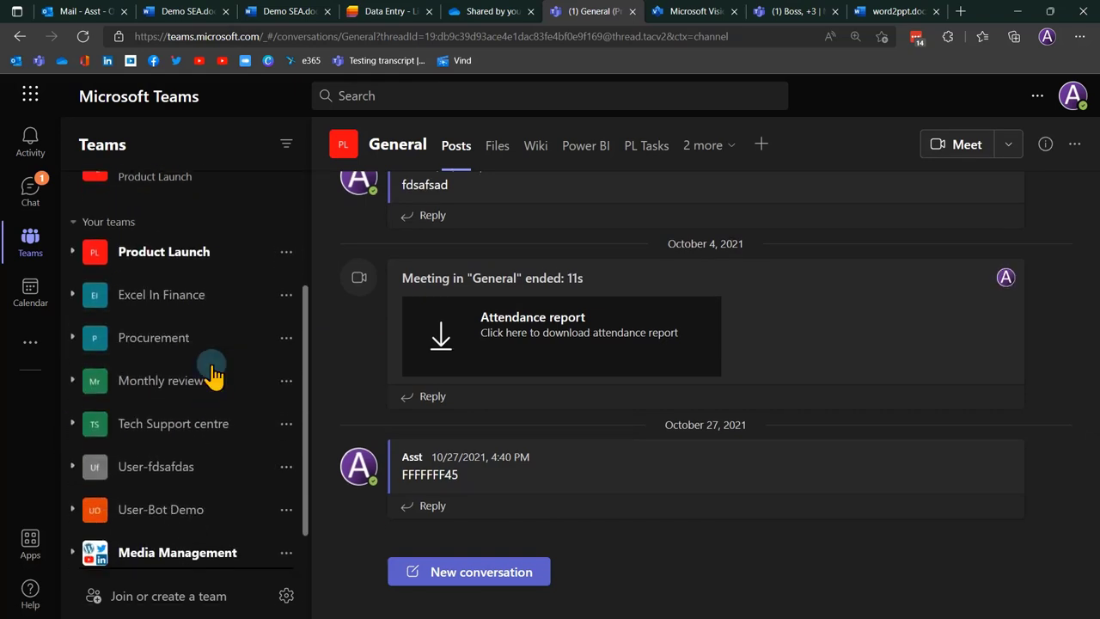
Browse the Monthly review and Procurement channels, then open Product Launch's Event Management channel.
{"action": "left_click", "coordinate": [73, 378]}
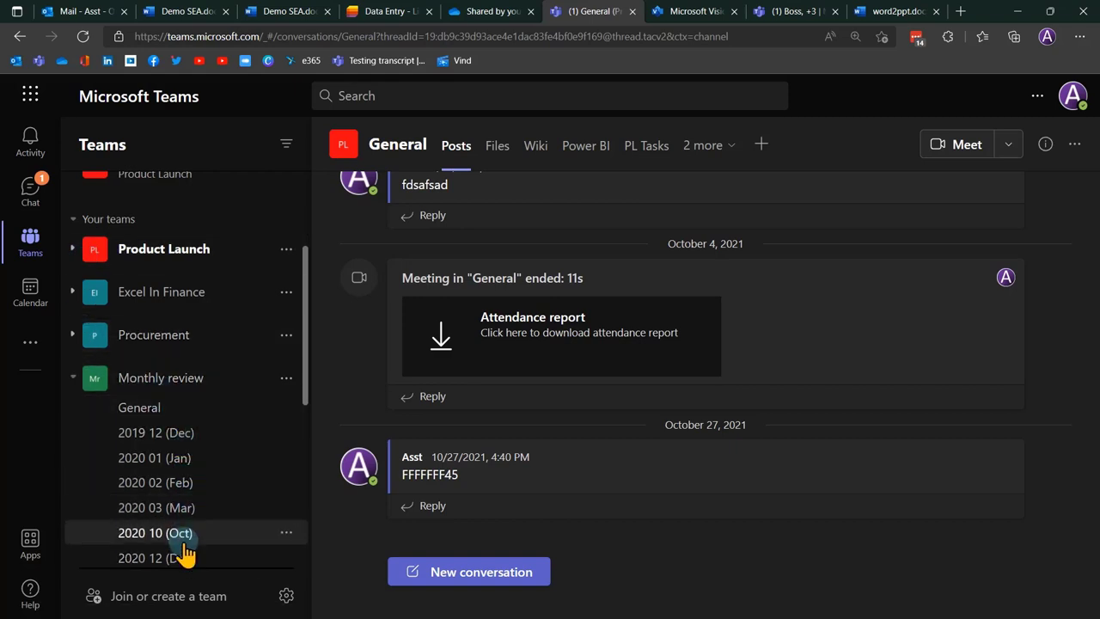
{"action": "left_click", "coordinate": [72, 337]}
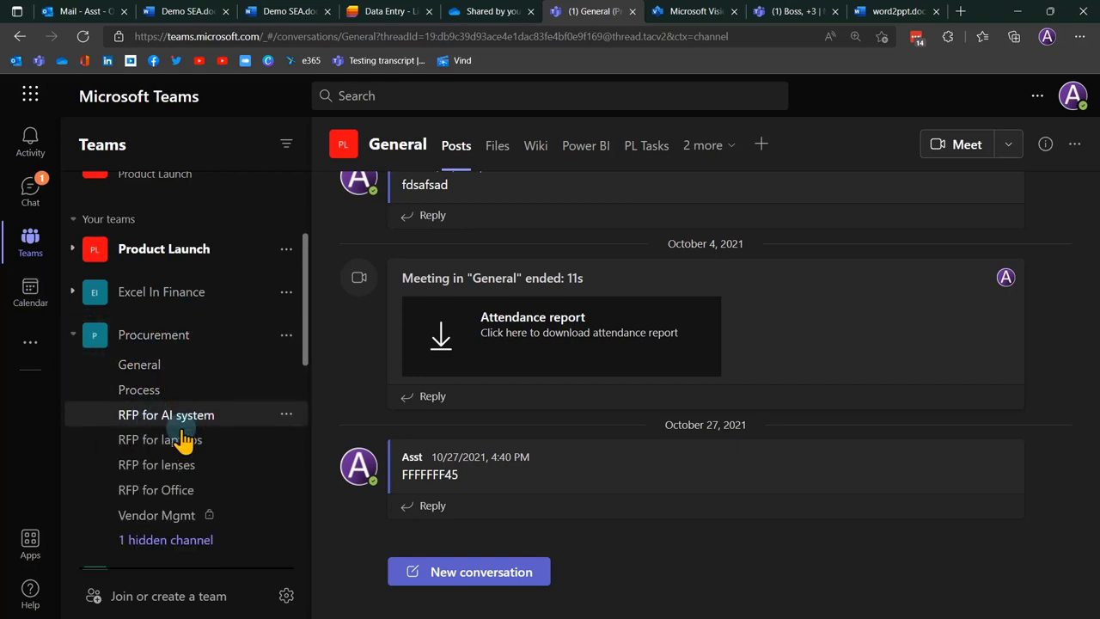
{"action": "scroll", "coordinate": [184, 425], "scroll_direction": "down", "scroll_amount": 4}
{"action": "scroll", "coordinate": [154, 353], "scroll_direction": "up", "scroll_amount": 1}
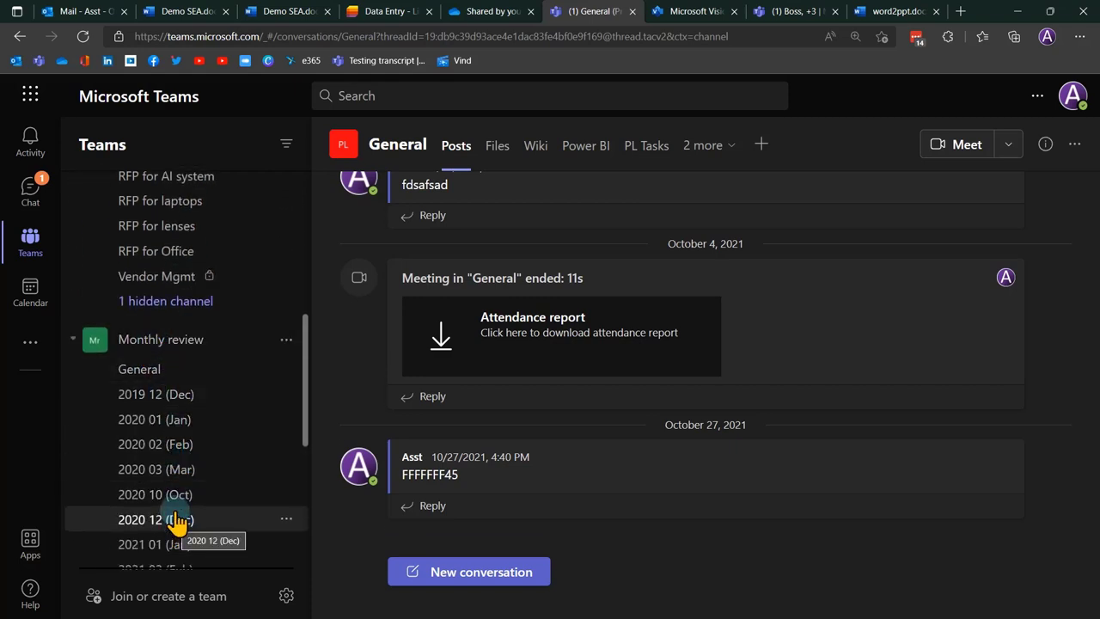
{"action": "scroll", "coordinate": [152, 442], "scroll_direction": "up", "scroll_amount": 6}
{"action": "left_click", "coordinate": [72, 311]}
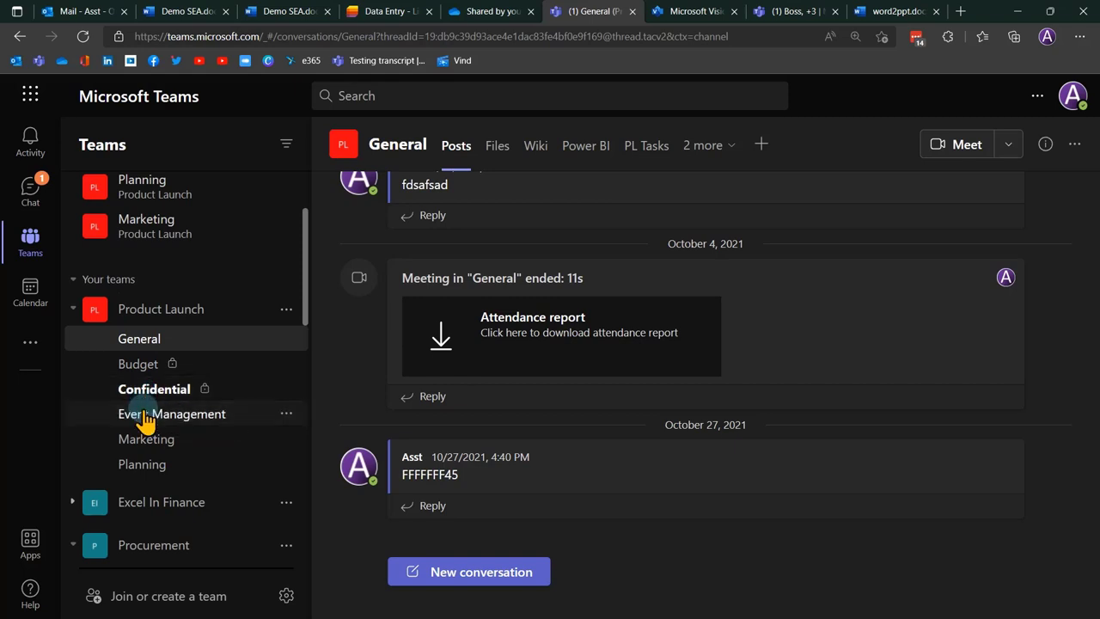
{"action": "left_click", "coordinate": [146, 416]}
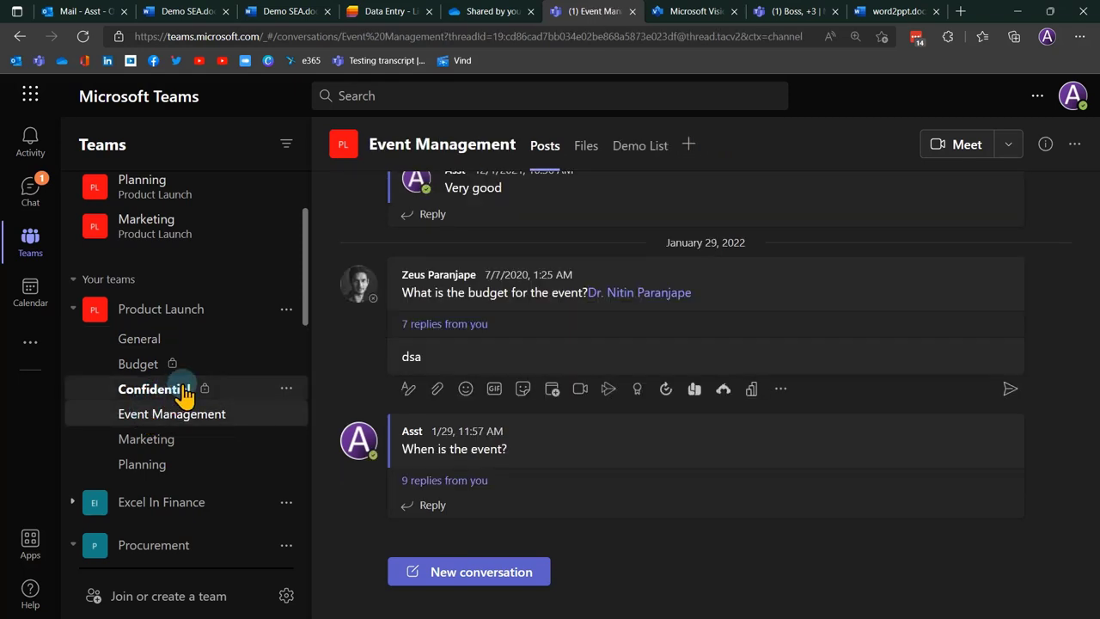
Look over Event Management's files, Upload and New menus, then open Manage team for Product Launch.
{"action": "left_click", "coordinate": [585, 148]}
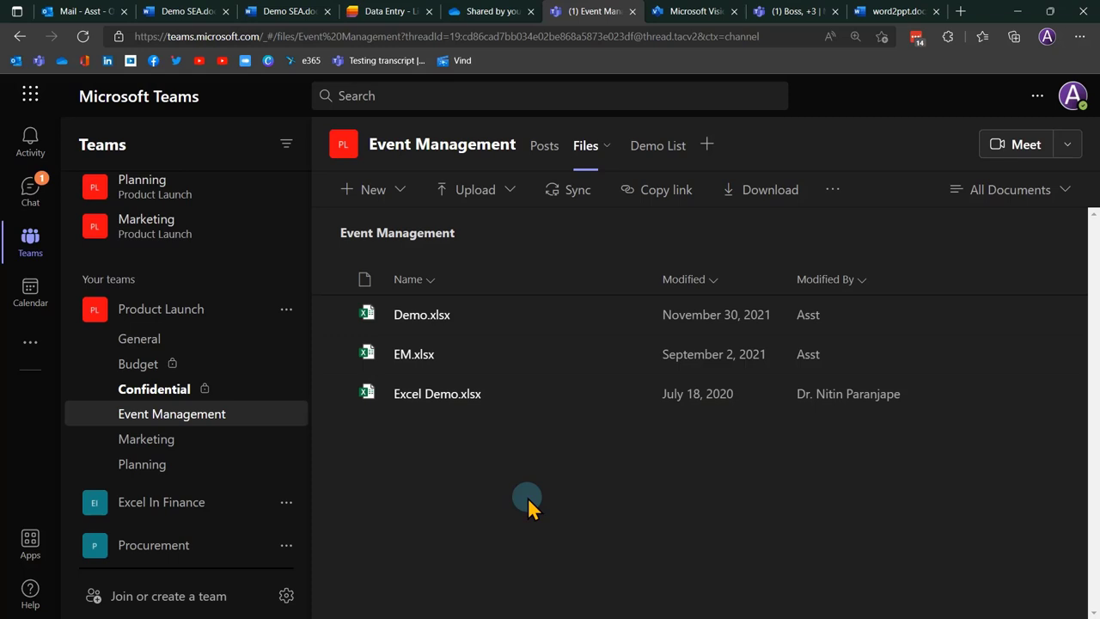
{"action": "left_click", "coordinate": [492, 192]}
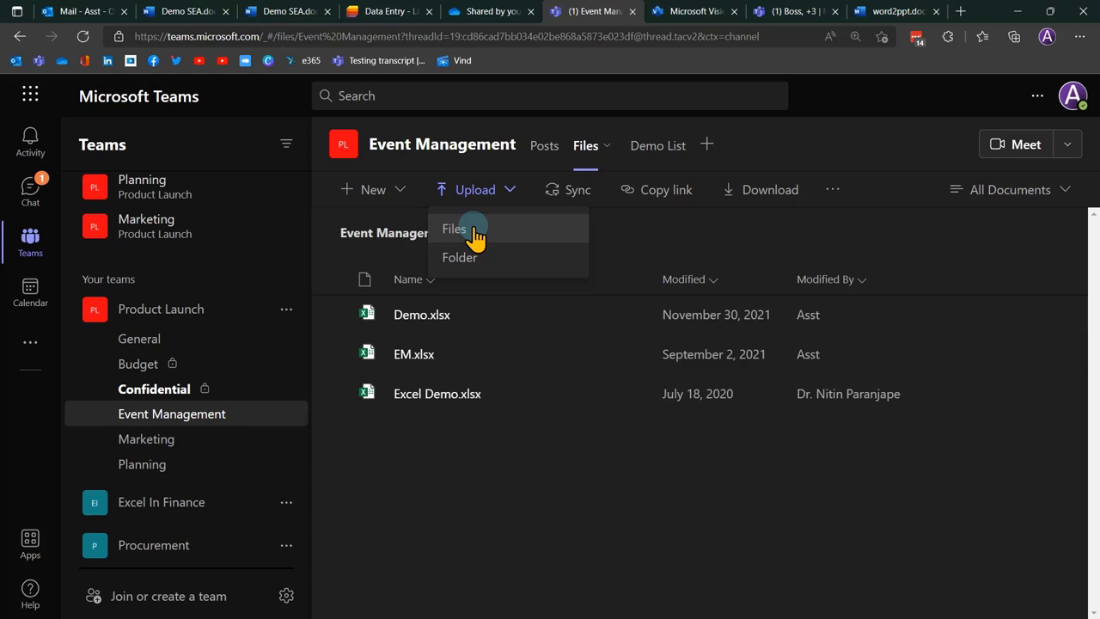
{"action": "left_click", "coordinate": [538, 466]}
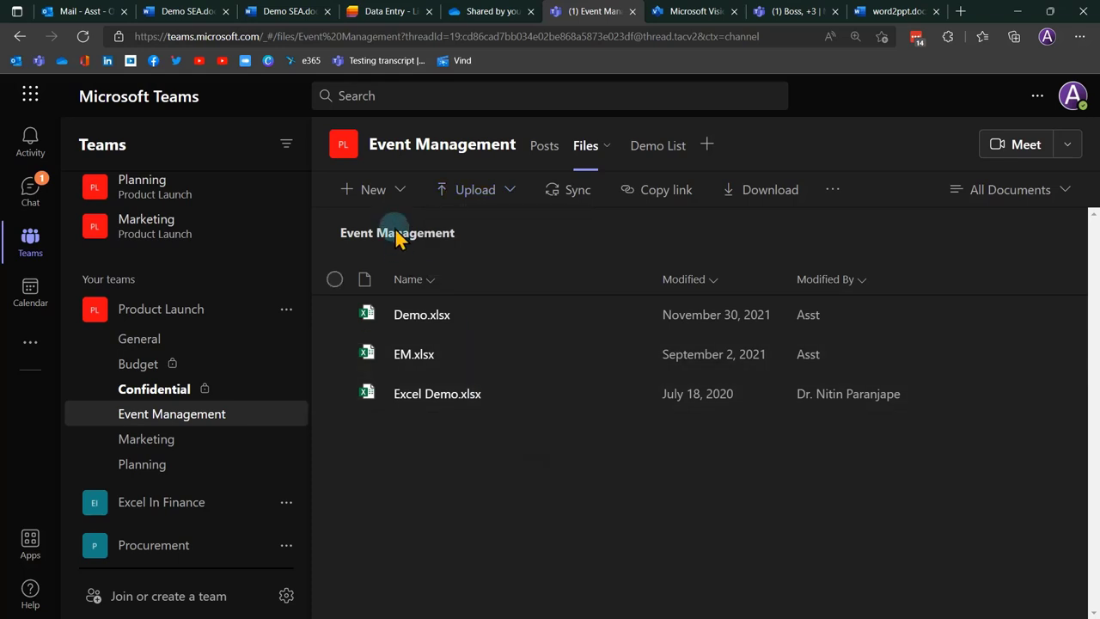
{"action": "left_click", "coordinate": [390, 194]}
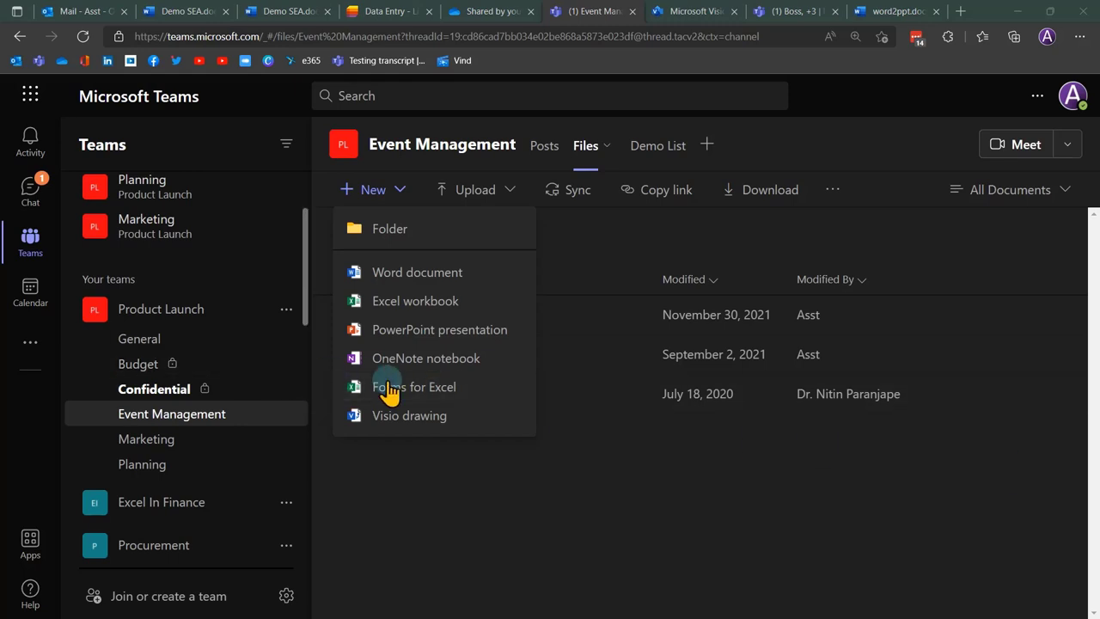
{"action": "left_click", "coordinate": [518, 507]}
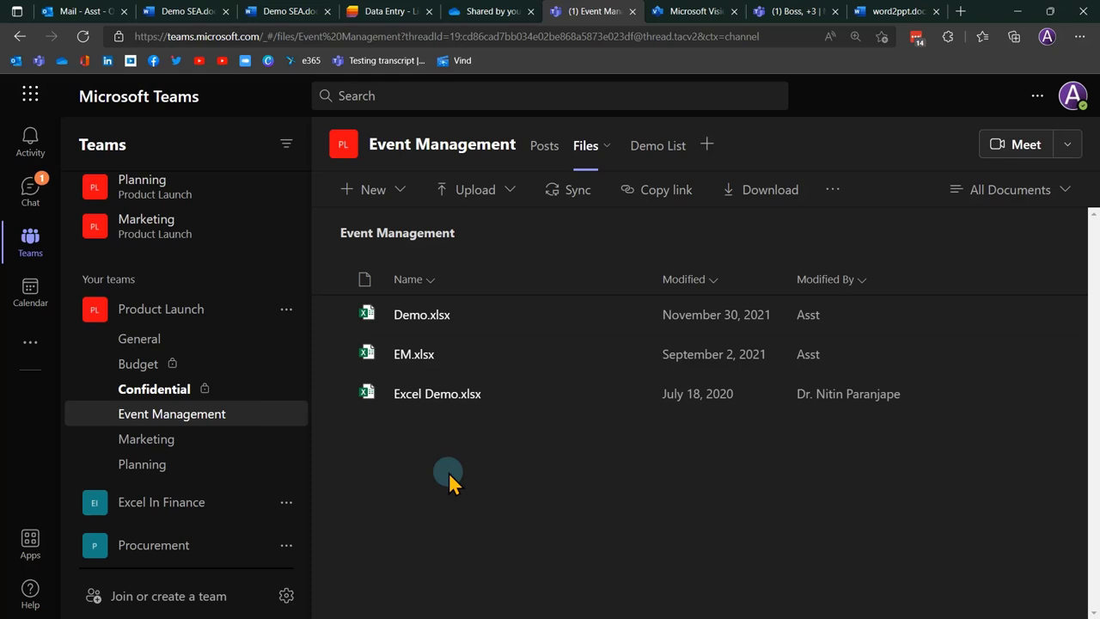
{"action": "left_click", "coordinate": [287, 310]}
{"action": "left_click", "coordinate": [354, 398]}
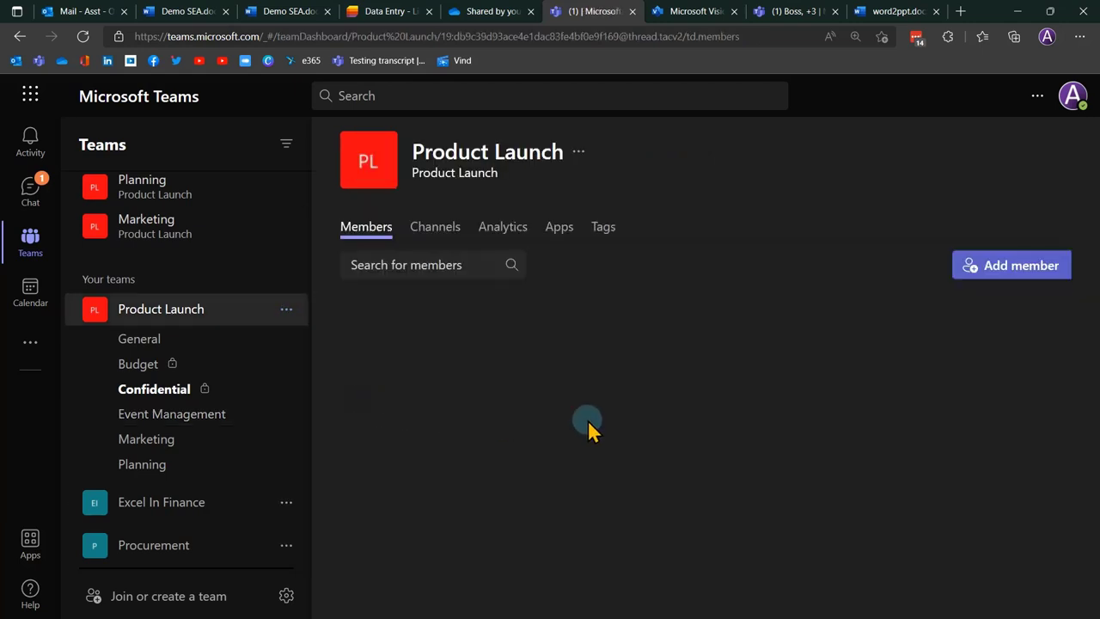
View Product Launch General's files (demo.docx, DEMO.xlsx, j.docx), try Sync, and go up to Documents.
{"action": "left_click", "coordinate": [203, 343]}
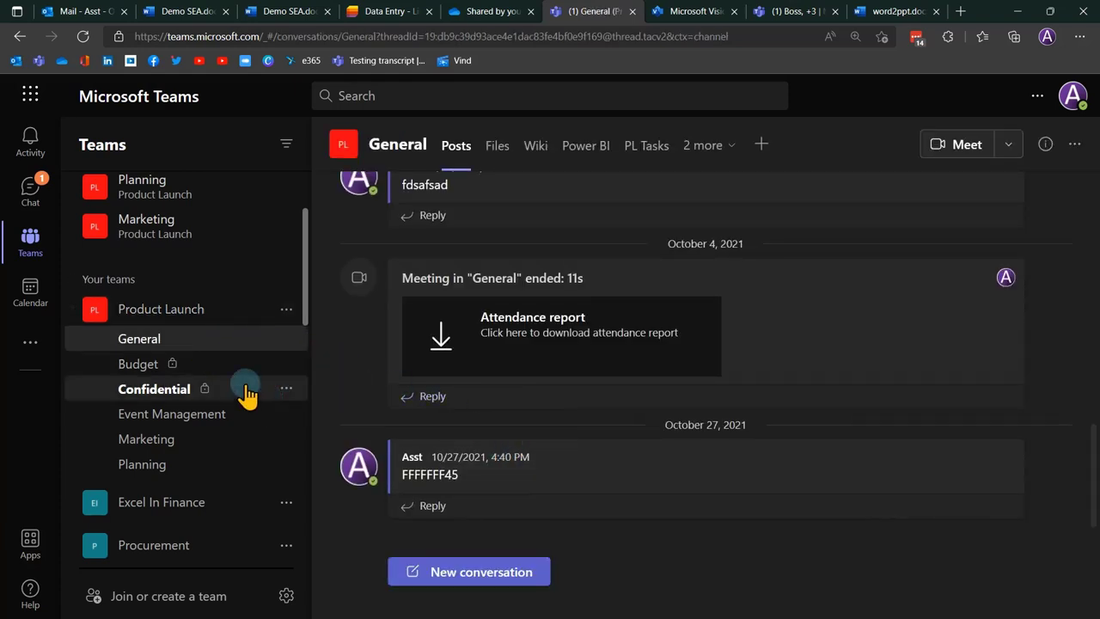
{"action": "left_click", "coordinate": [499, 152]}
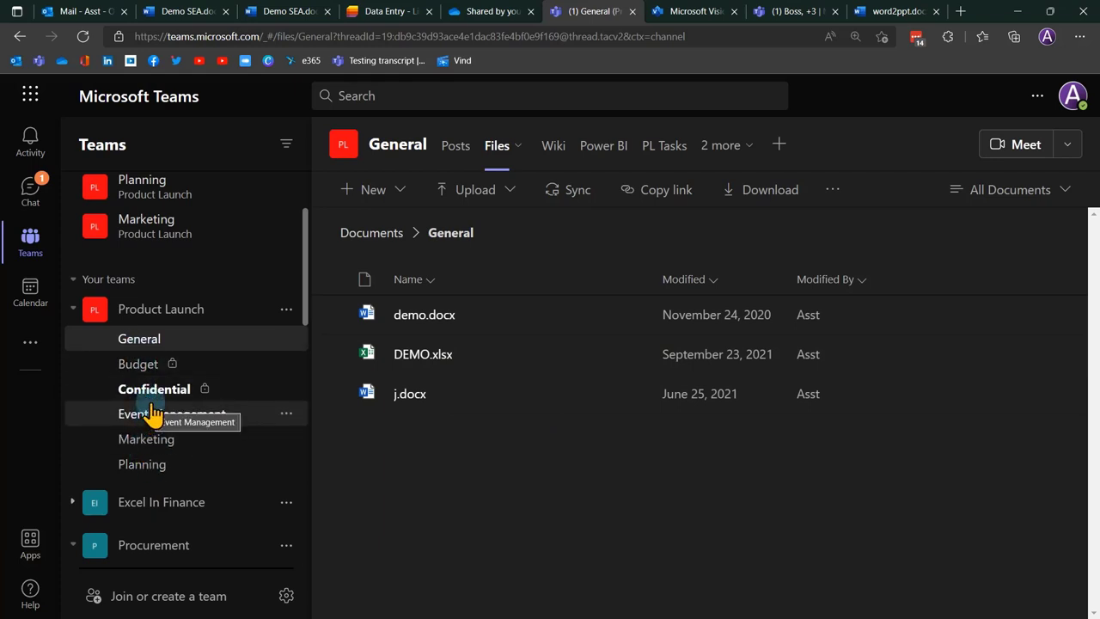
{"action": "left_click", "coordinate": [139, 341]}
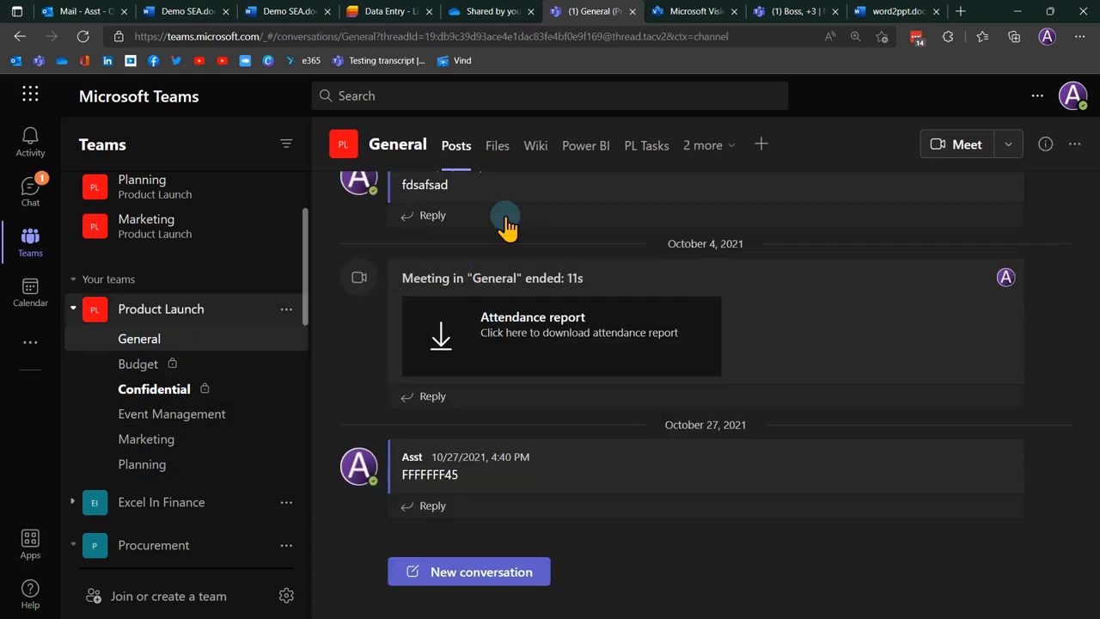
{"action": "left_click", "coordinate": [499, 154]}
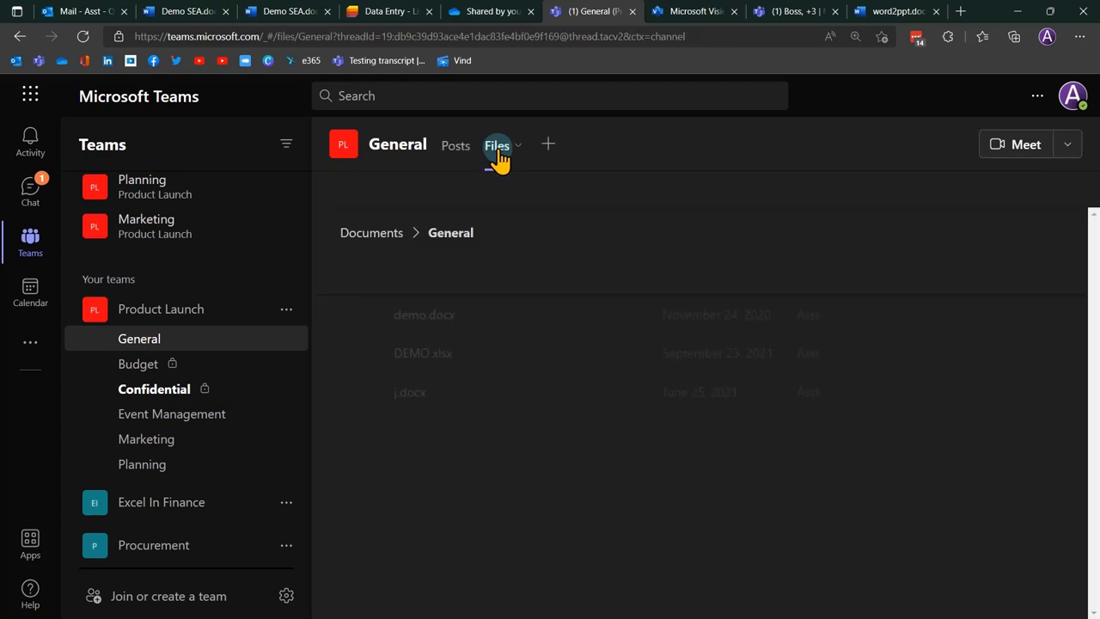
{"action": "left_click", "coordinate": [571, 202]}
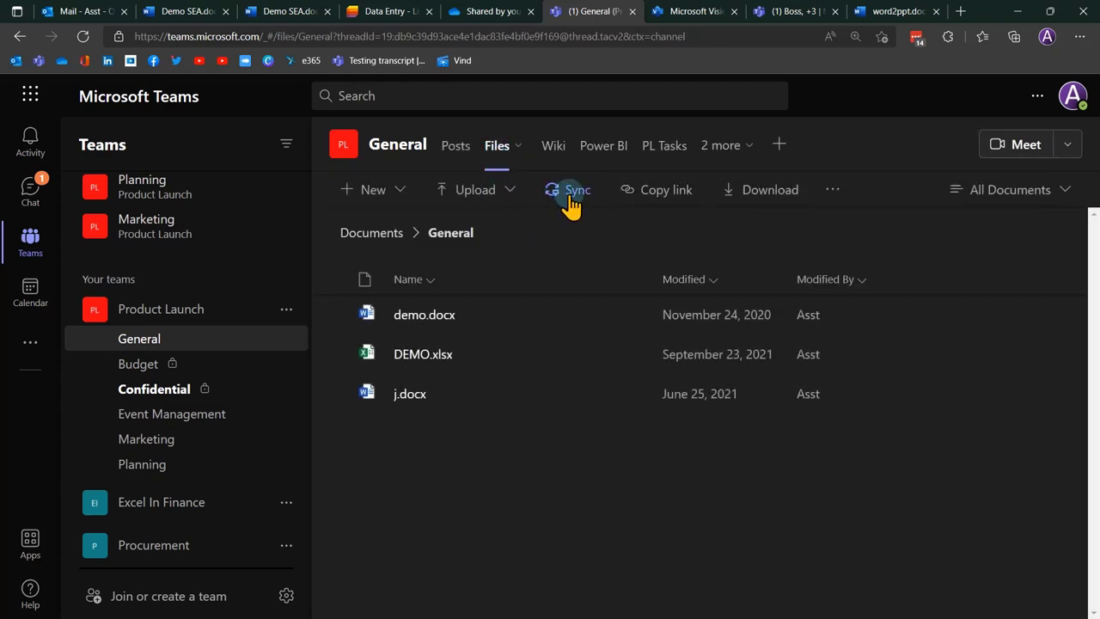
{"action": "left_click", "coordinate": [365, 237]}
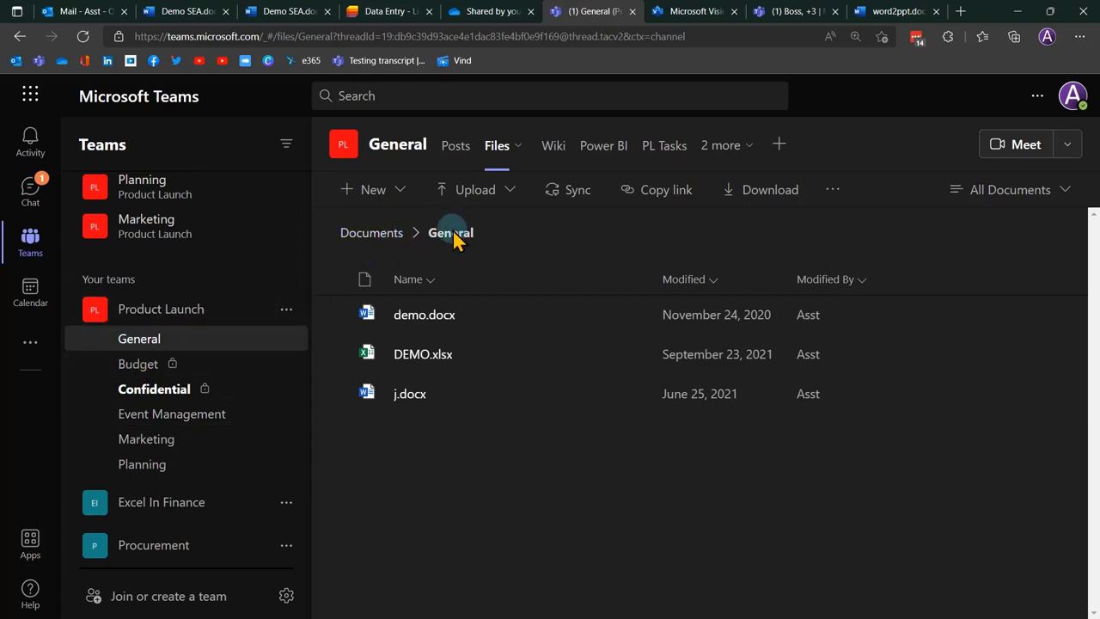
Sync the whole Documents library from its breadcrumb and let the browser open OneDrive.
{"action": "left_click", "coordinate": [371, 233]}
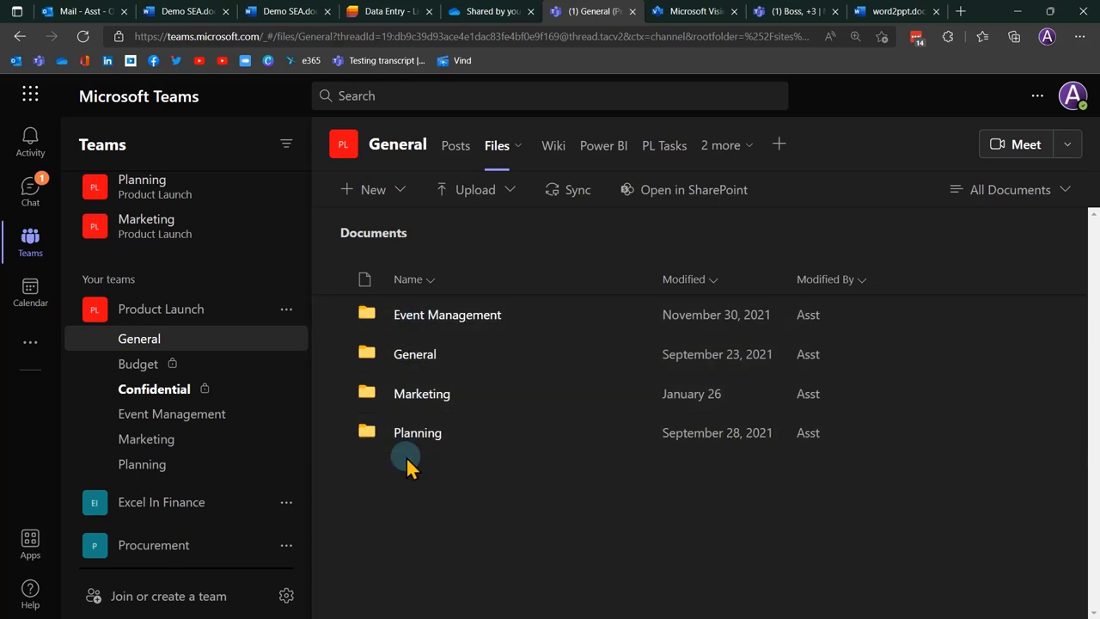
{"action": "left_click", "coordinate": [576, 190]}
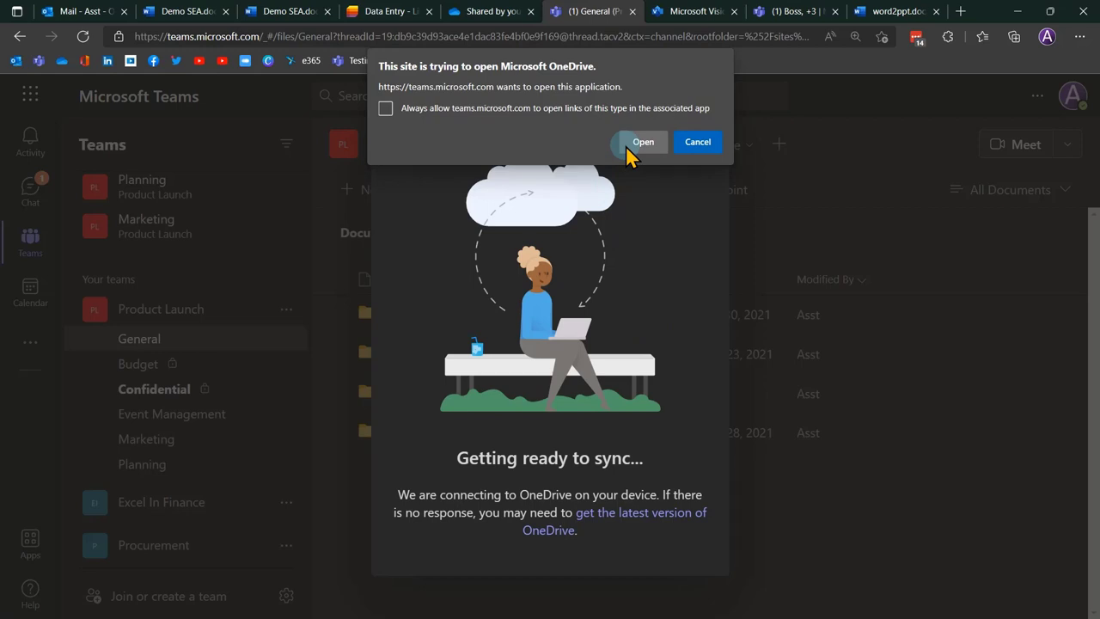
{"action": "left_click", "coordinate": [636, 143]}
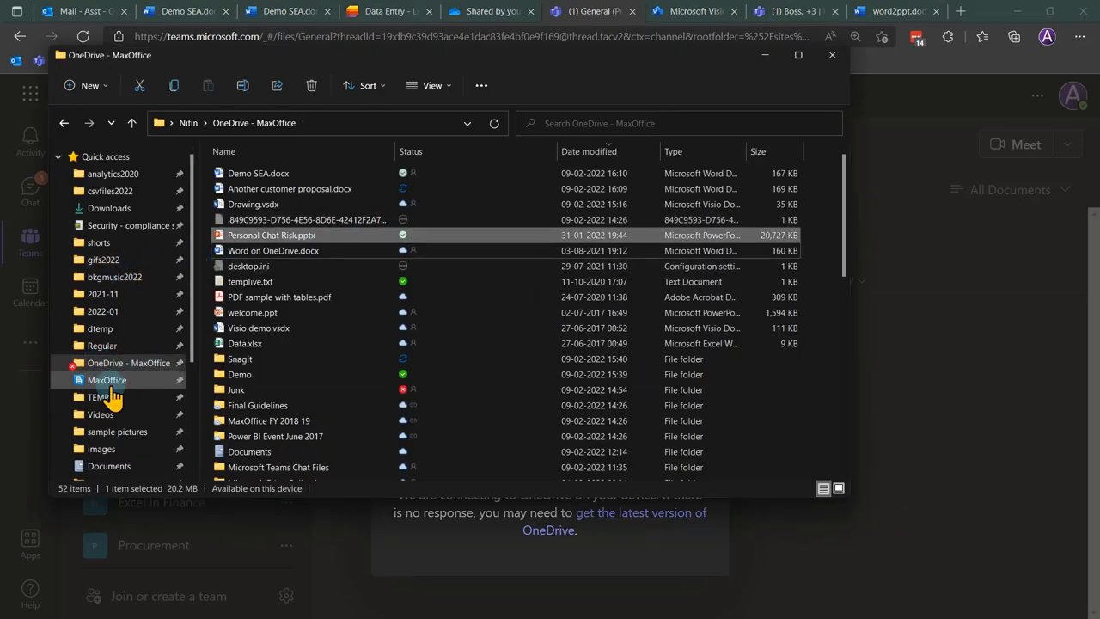
View the five synced libraries in the MaxOffice folder, then minimize File Explorer.
{"action": "left_click", "coordinate": [111, 384]}
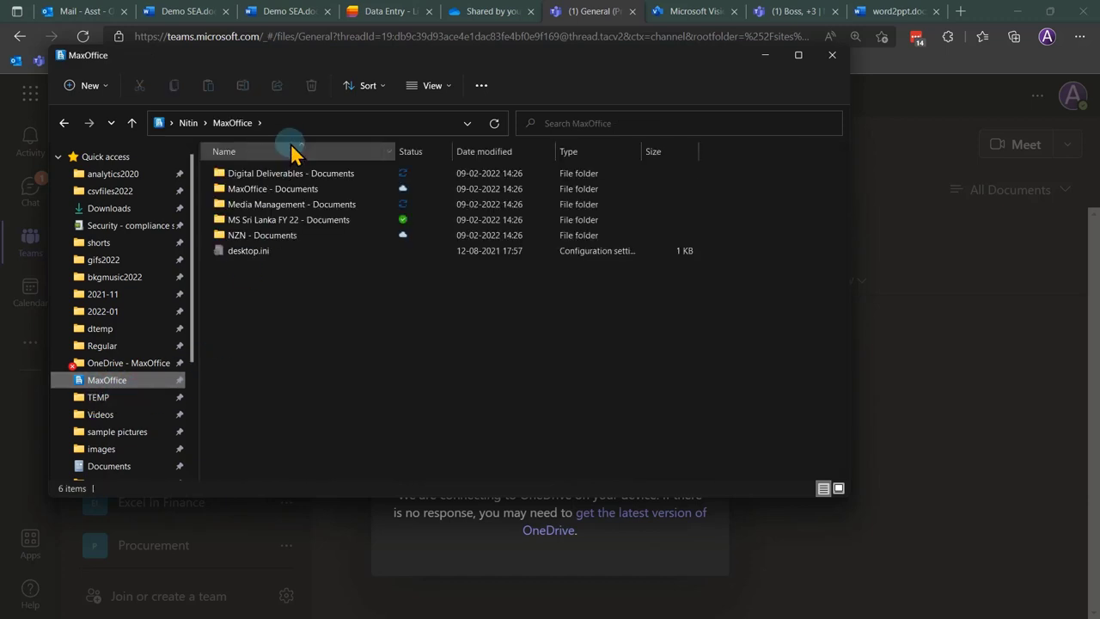
{"action": "left_click", "coordinate": [284, 271]}
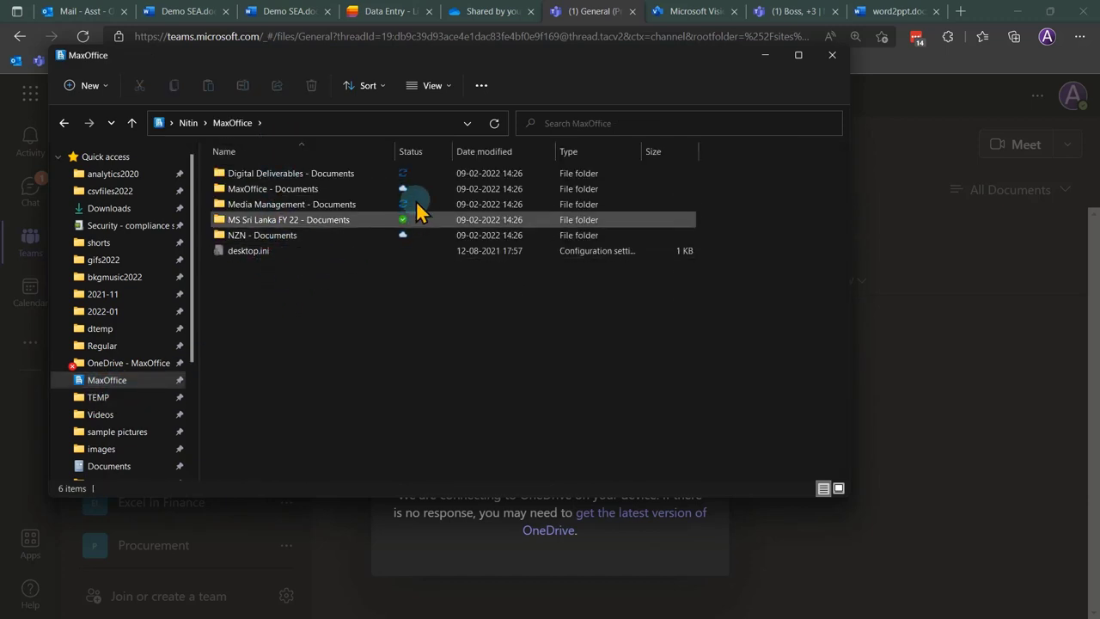
{"action": "left_click", "coordinate": [765, 55]}
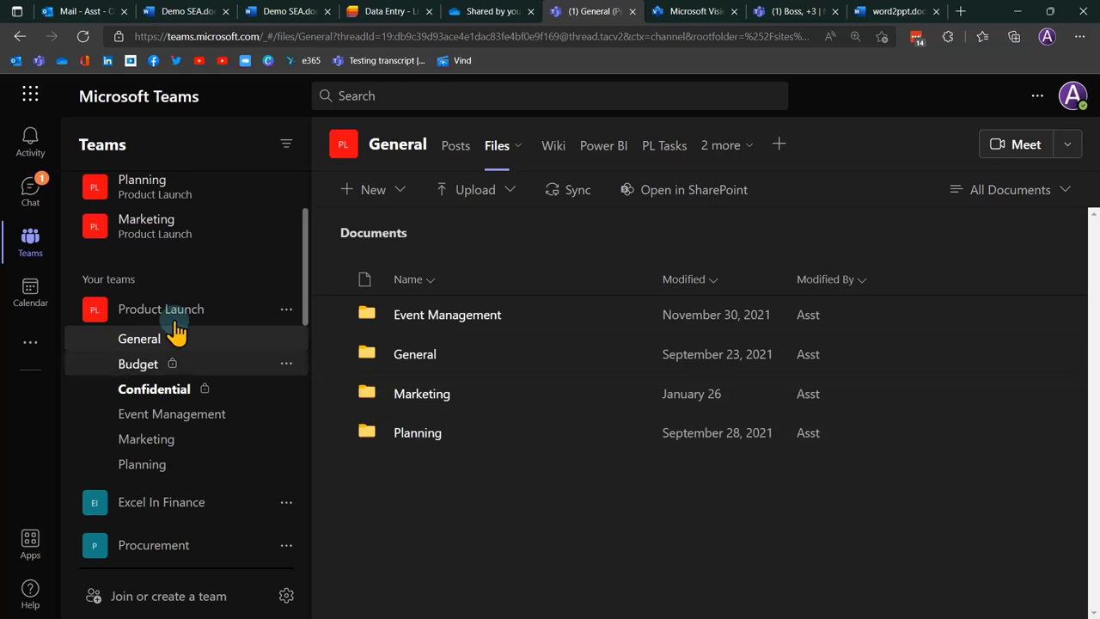
Open the Friends of Office Insider meeting chat about the new Outlook for Mac.
{"action": "left_click", "coordinate": [31, 191]}
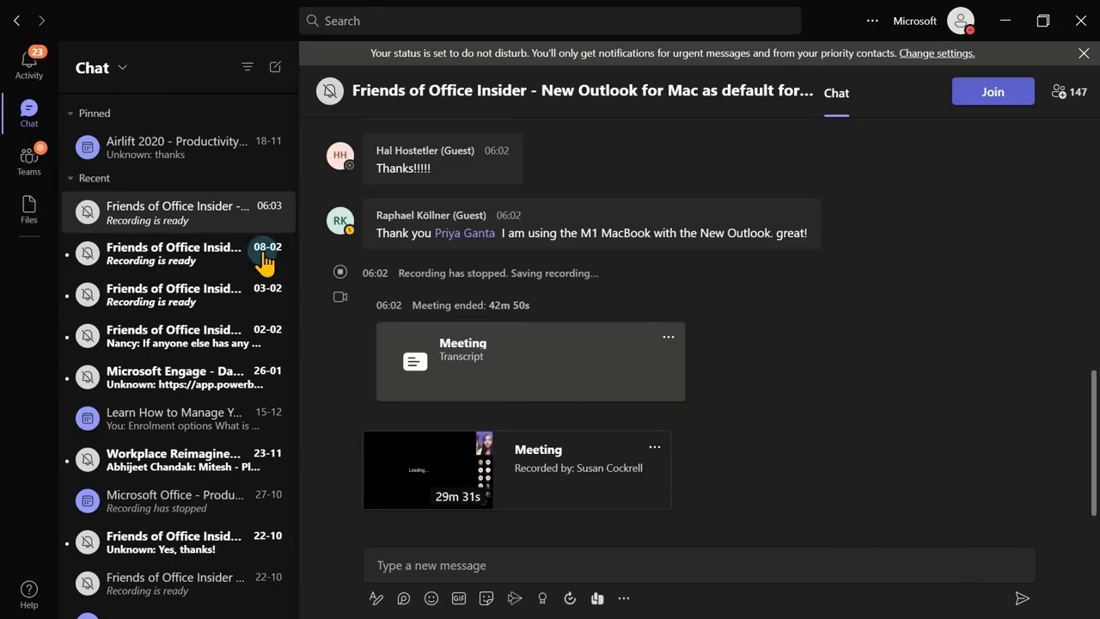
Collapse Recent, insert a trial 3x3 Loop table into a new message, then discard the draft.
{"action": "left_click", "coordinate": [240, 178]}
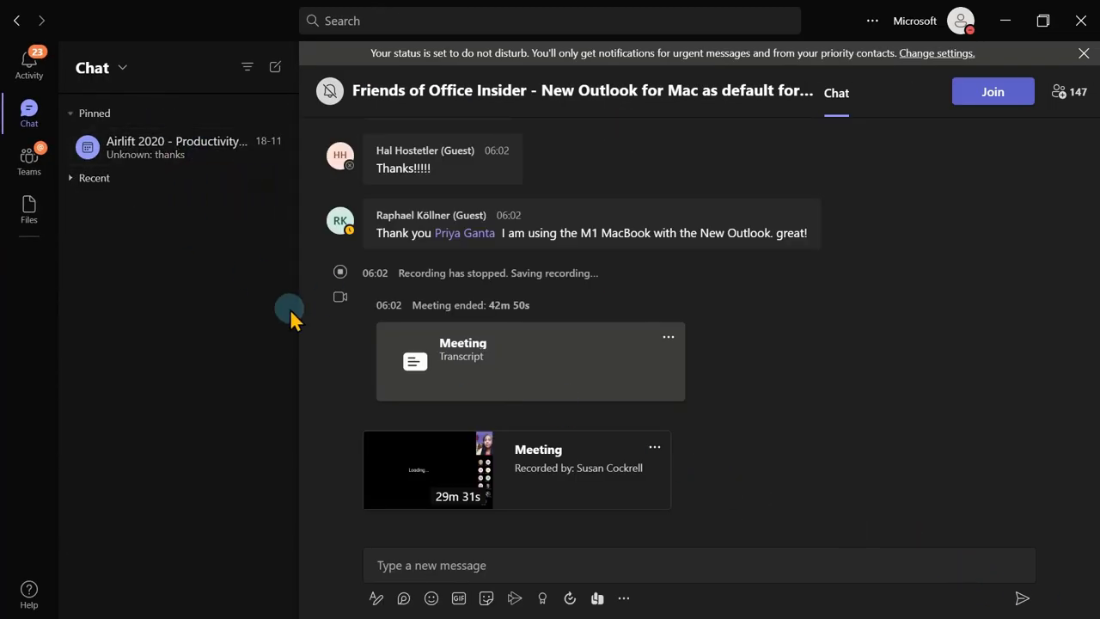
{"action": "left_click", "coordinate": [449, 559]}
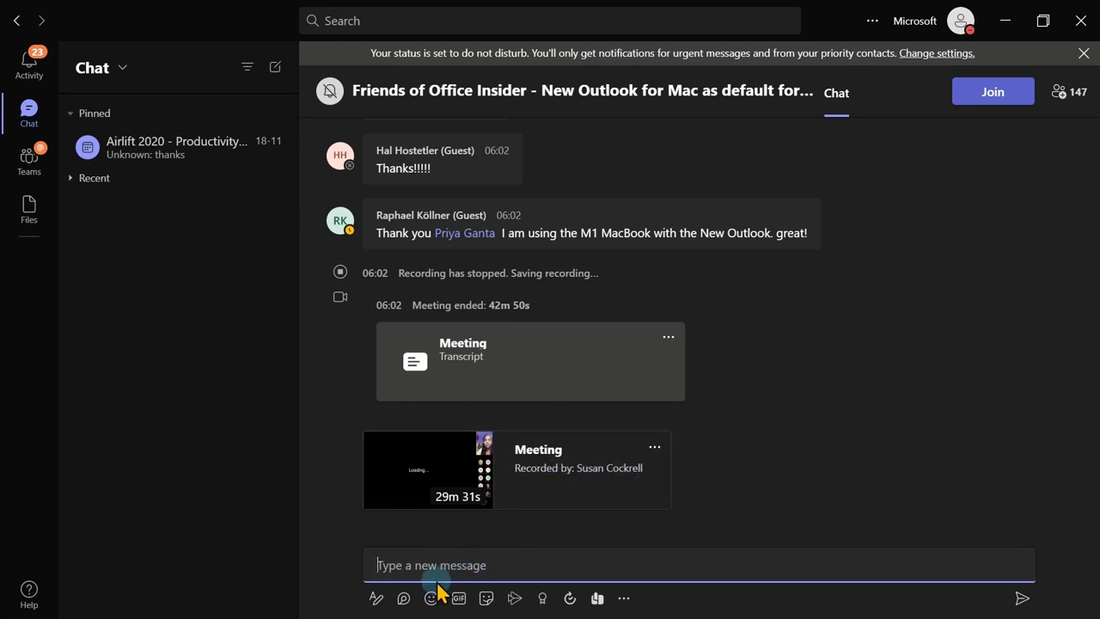
{"action": "left_click", "coordinate": [403, 600]}
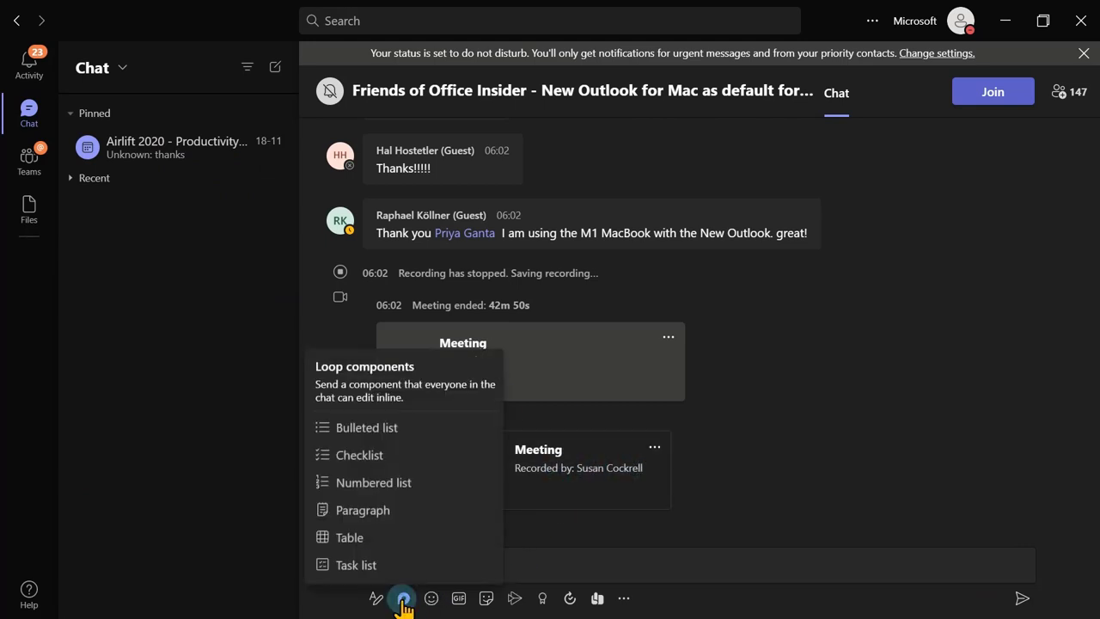
{"action": "mouse_move", "coordinate": [376, 540]}
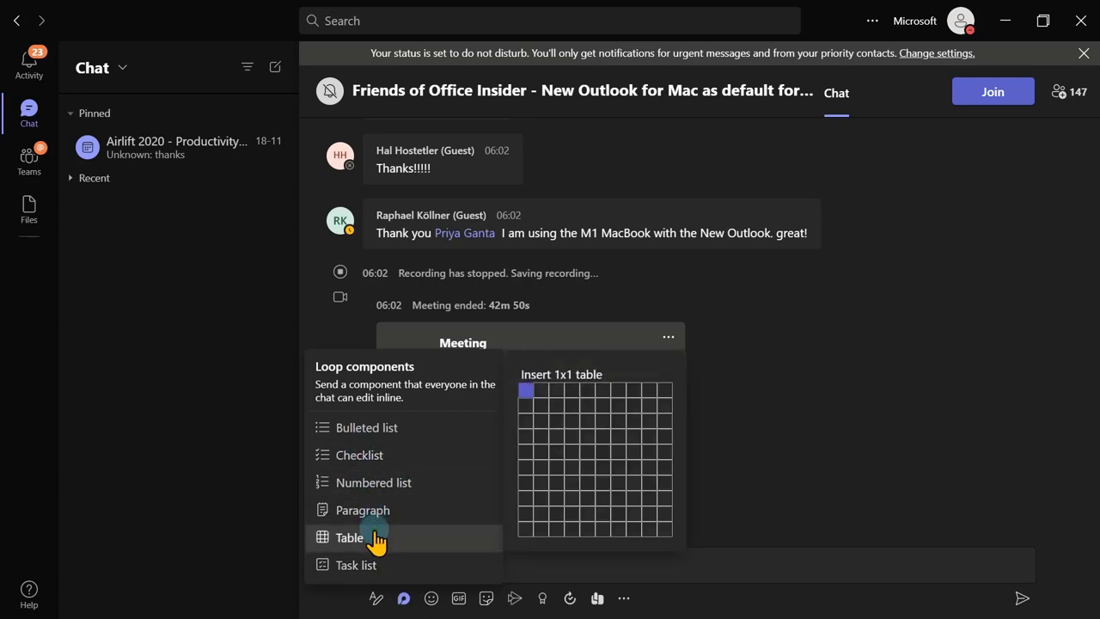
{"action": "left_click", "coordinate": [563, 419]}
{"action": "left_click", "coordinate": [433, 443]}
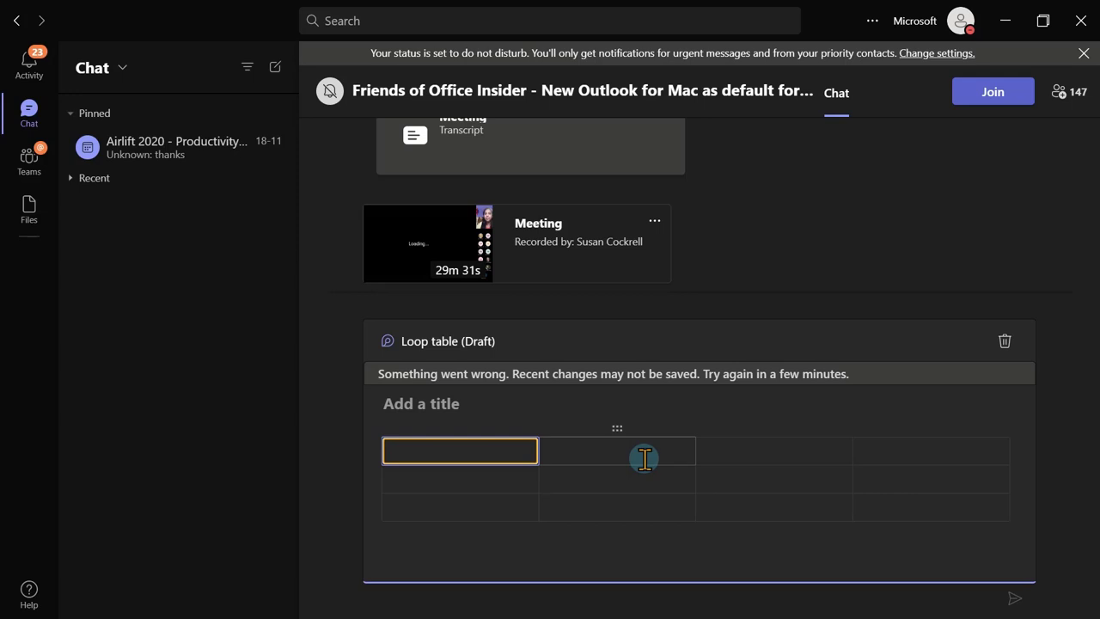
{"action": "left_click", "coordinate": [1005, 340]}
{"action": "left_click", "coordinate": [756, 405]}
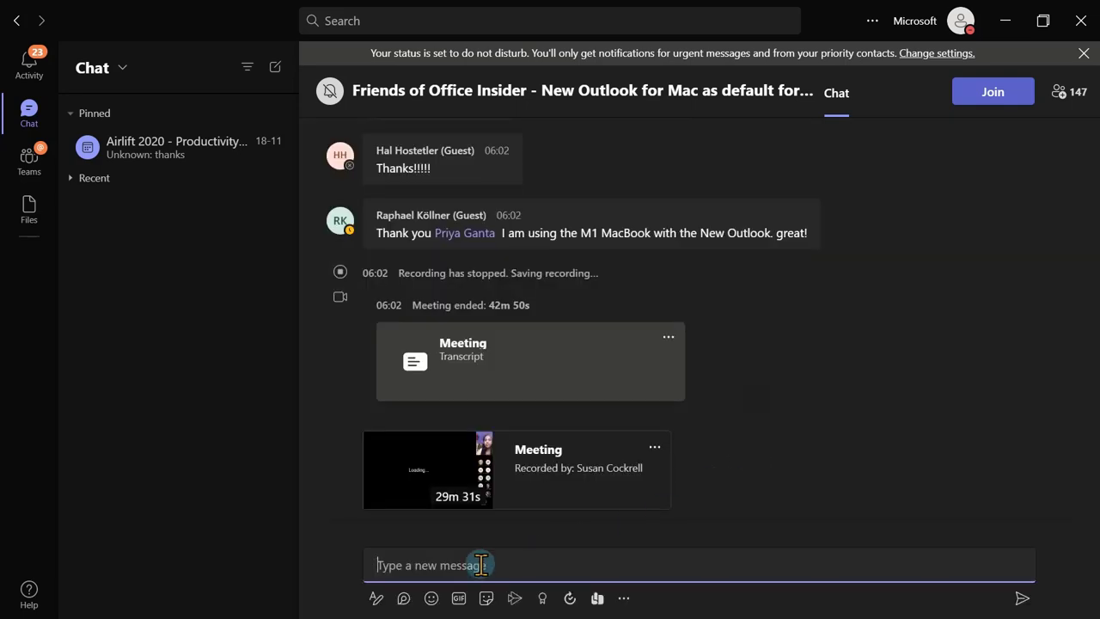
{"action": "left_click", "coordinate": [404, 598]}
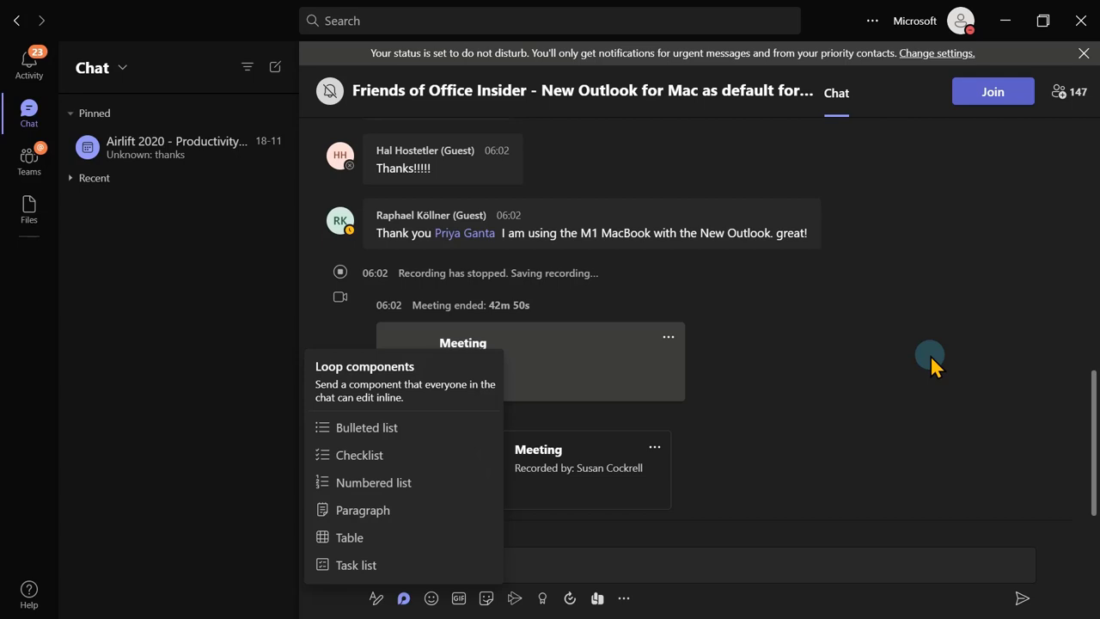
{"action": "left_click", "coordinate": [930, 355]}
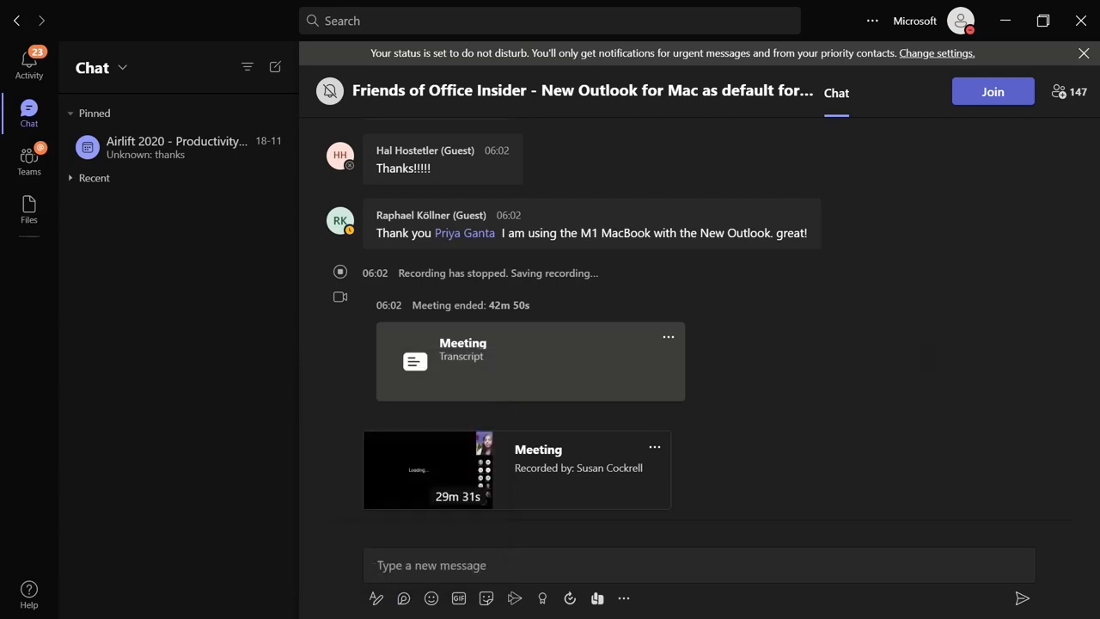